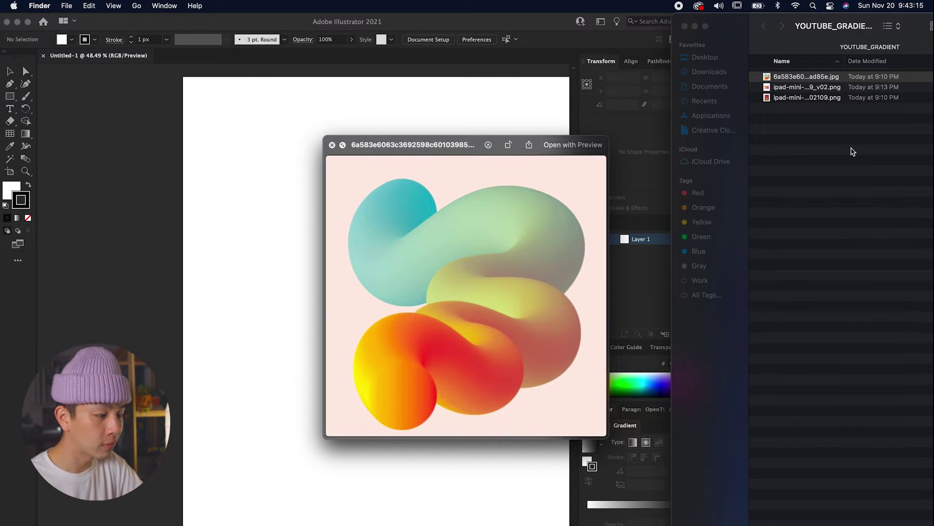
Preview the reference images in the YOUTUBE_GRADIENT folder
key(Down)
key(Down)
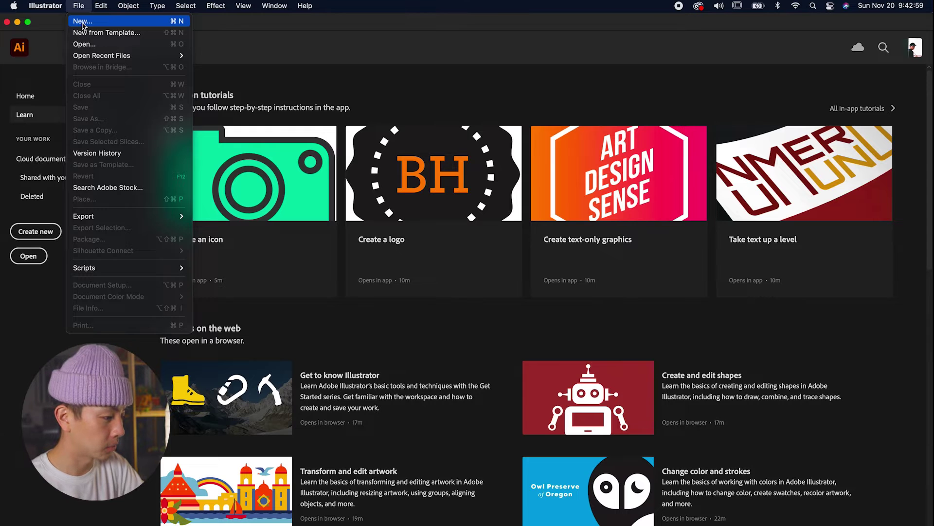
Create a new 1000 x 1000 px RGB document
click(85, 20)
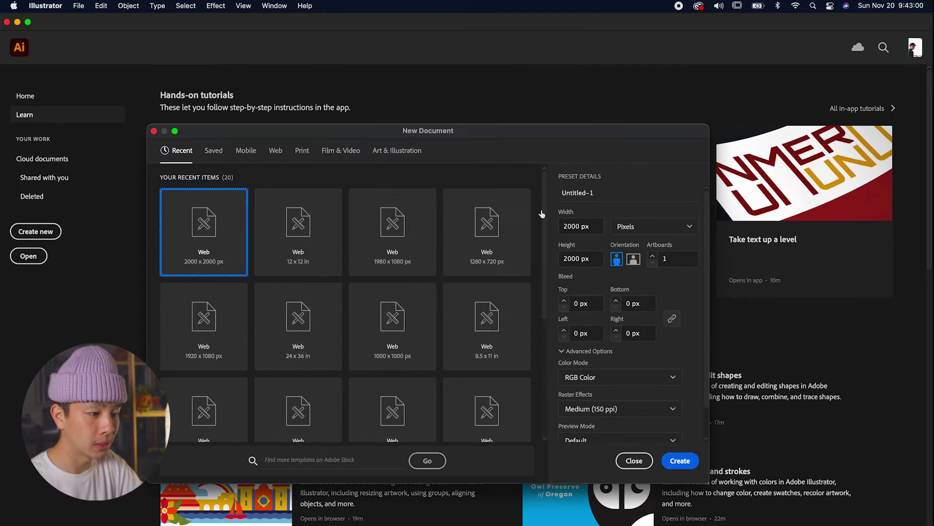
click(588, 232)
text(1000)
click(572, 258)
text(1)
click(595, 281)
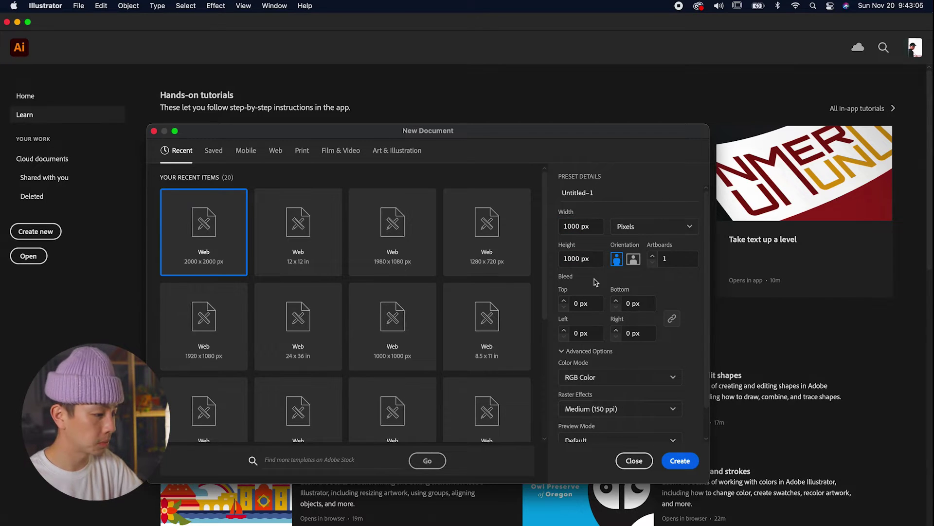
click(680, 460)
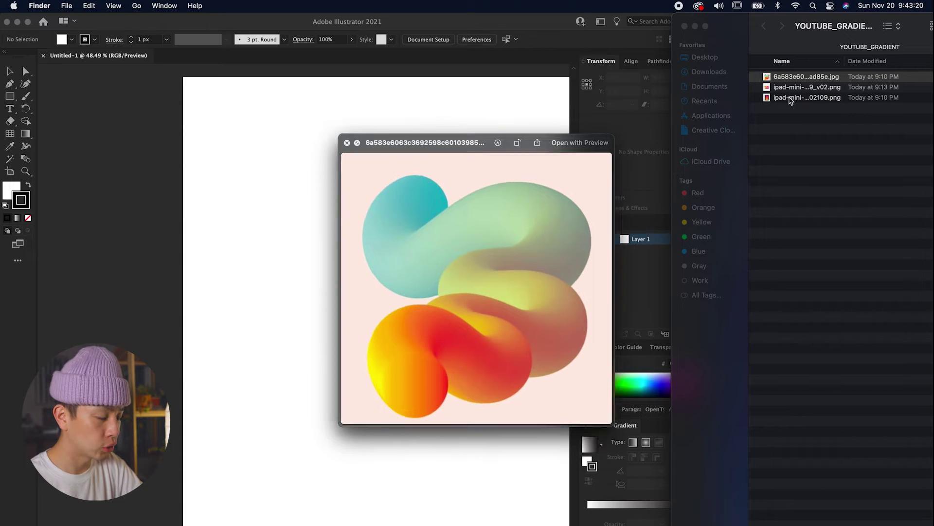
Place the reference image 6a583e60...ad85e.jpg from the YOUTUBE_GRADIENT folder on the artboard and enlarge it
key(space)
drag(800, 83, 433, 294)
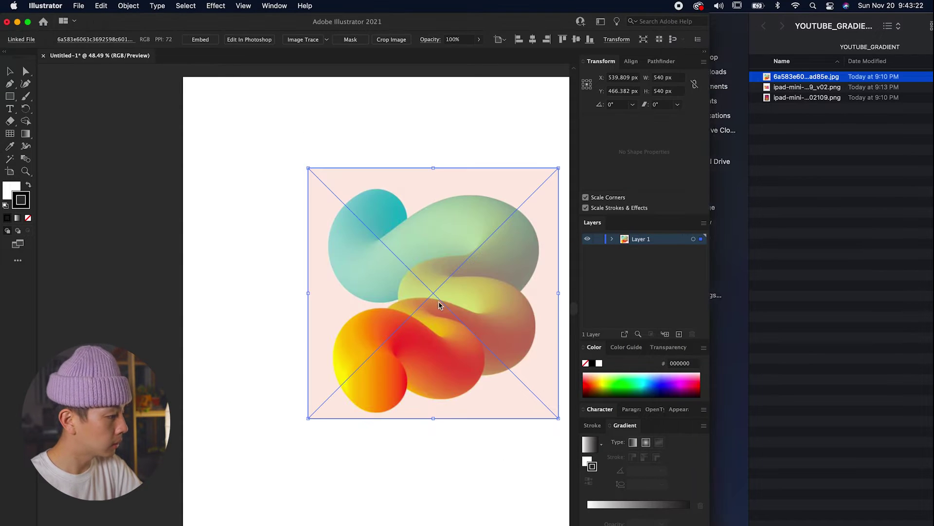
scroll(390, 307, right, 3)
drag(451, 415, 485, 459)
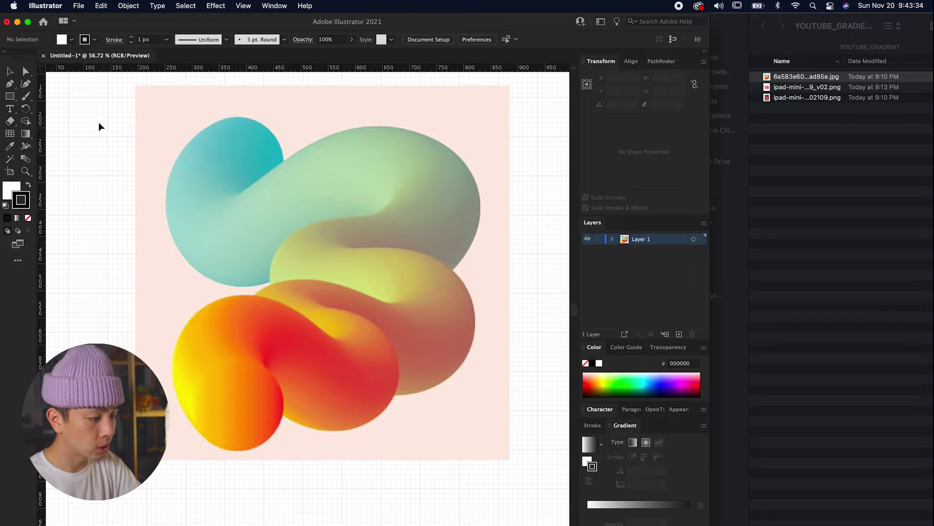
Trace the centreline of the winding gradient tube with the Pen tool, from its orange lower end to its teal upper end
click(11, 85)
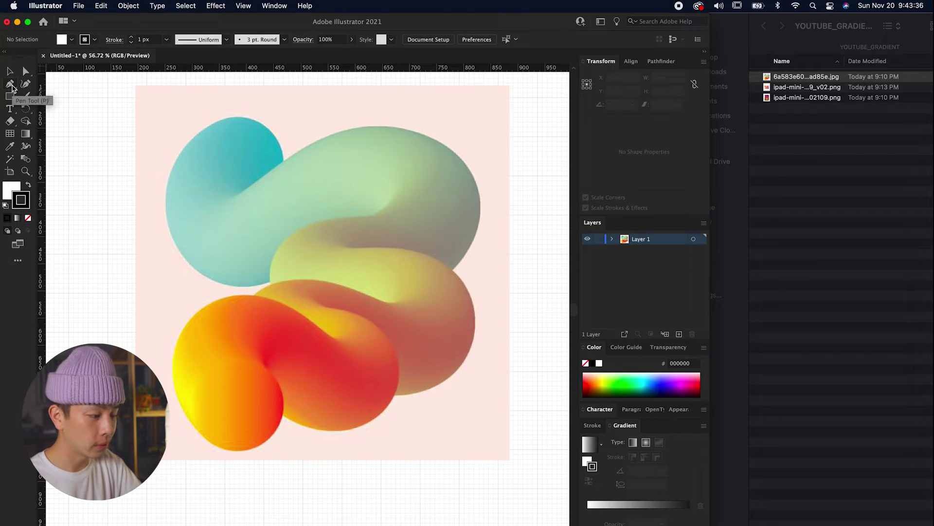
click(237, 415)
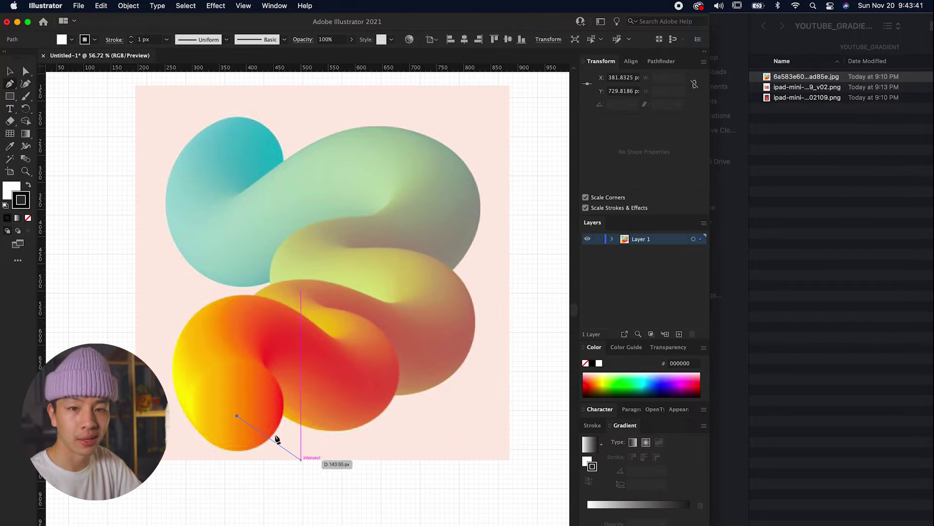
drag(349, 398, 396, 389)
drag(293, 314, 242, 297)
drag(382, 337, 446, 388)
drag(431, 285, 372, 266)
drag(306, 270, 294, 251)
drag(432, 243, 479, 188)
drag(368, 155, 325, 177)
drag(240, 251, 193, 244)
drag(245, 143, 313, 89)
key(v)
click(98, 111)
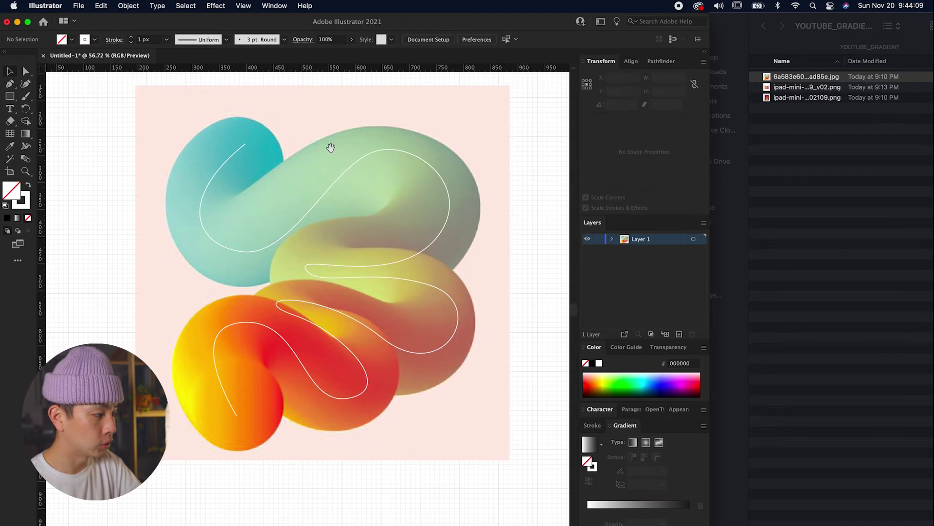
Adjust the direction handle of the traced path's end anchor in the teal part with the Direct Selection tool
scroll(293, 161, up, 3)
click(195, 183)
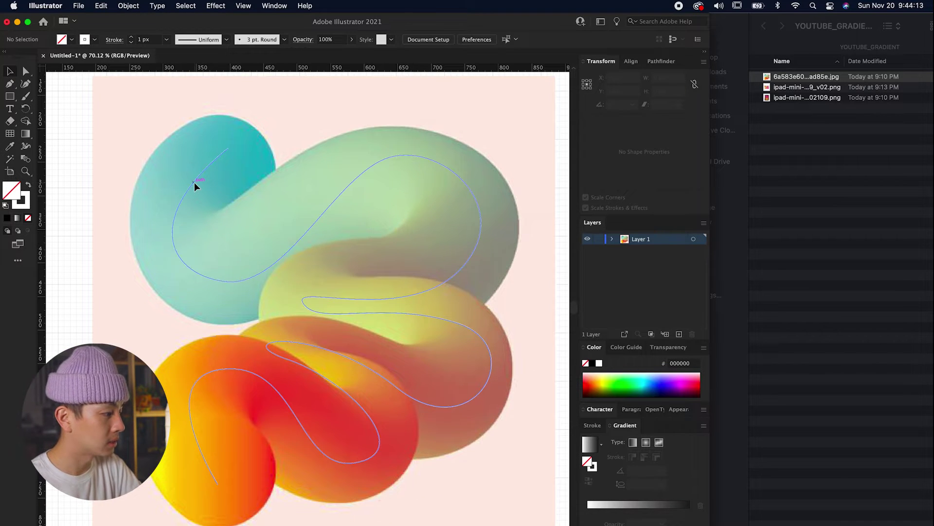
click(27, 72)
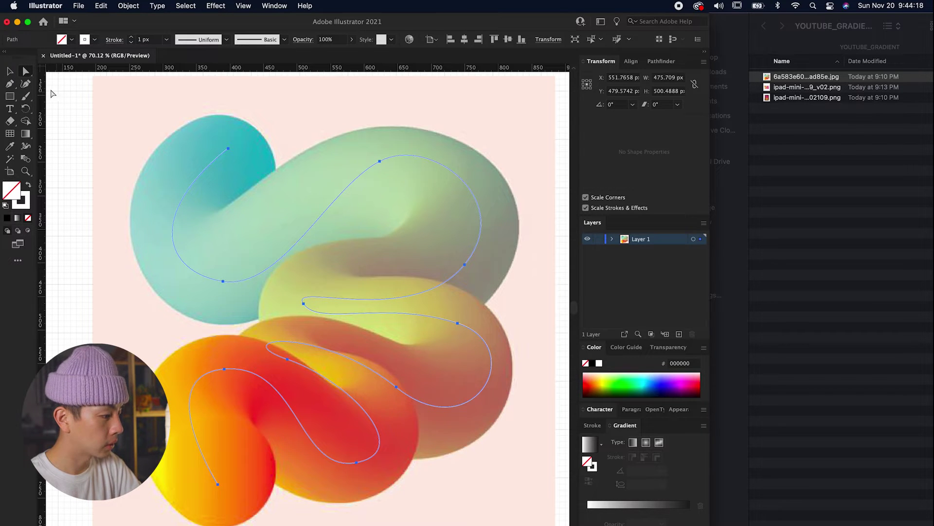
scroll(312, 244, up, 5)
scroll(311, 243, left, 4)
click(318, 260)
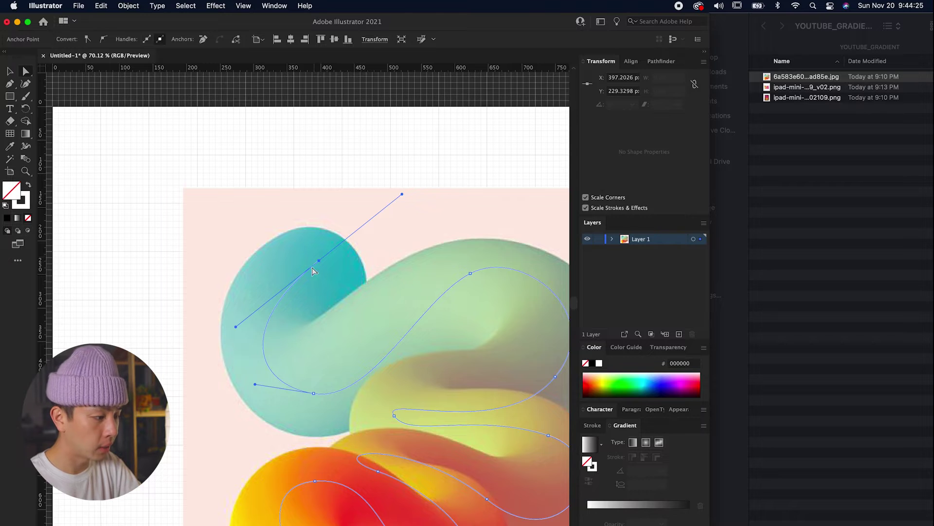
drag(402, 195, 407, 172)
Convert the path's end anchor in the orange part to a smooth point and reshape its curve by its handle
scroll(296, 309, down, 3)
scroll(296, 310, right, 1)
click(294, 318)
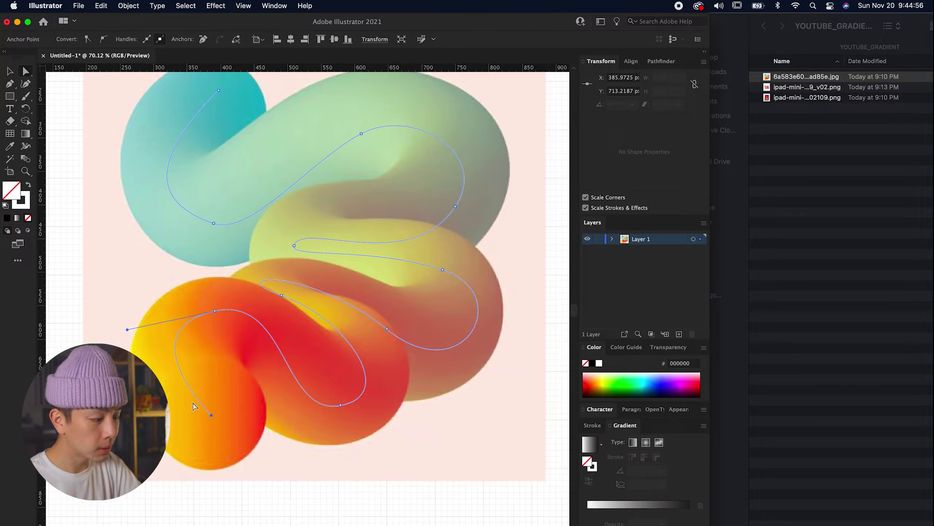
scroll(237, 439, left, 2)
scroll(237, 439, up, 5)
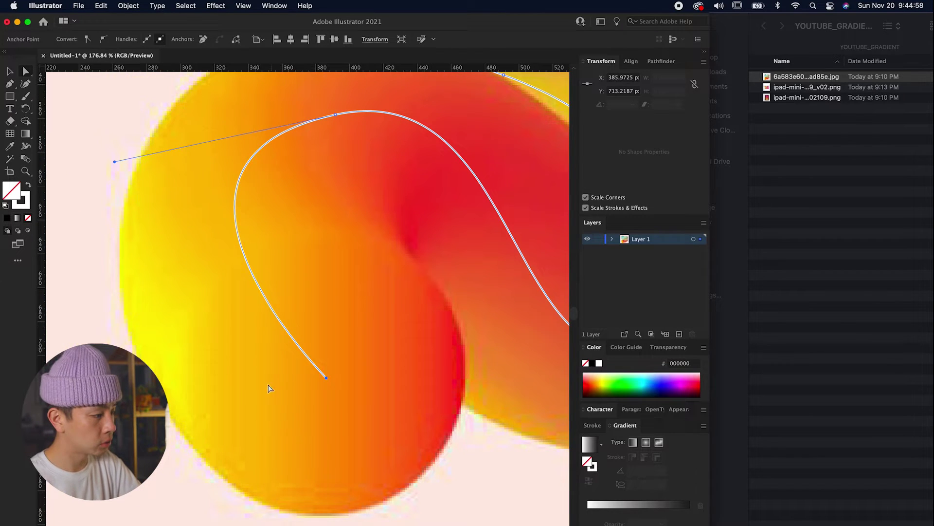
click(346, 387)
click(326, 377)
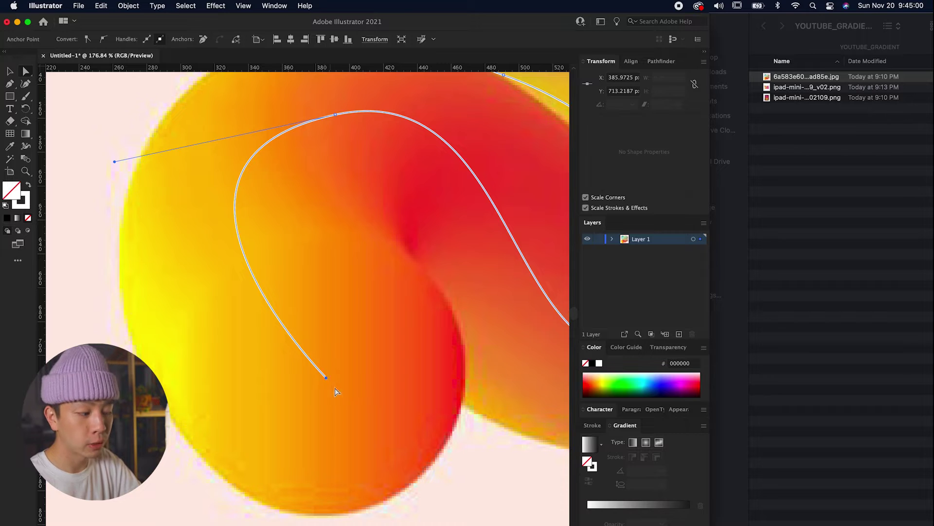
scroll(343, 375, left, 2)
scroll(343, 374, down, 1)
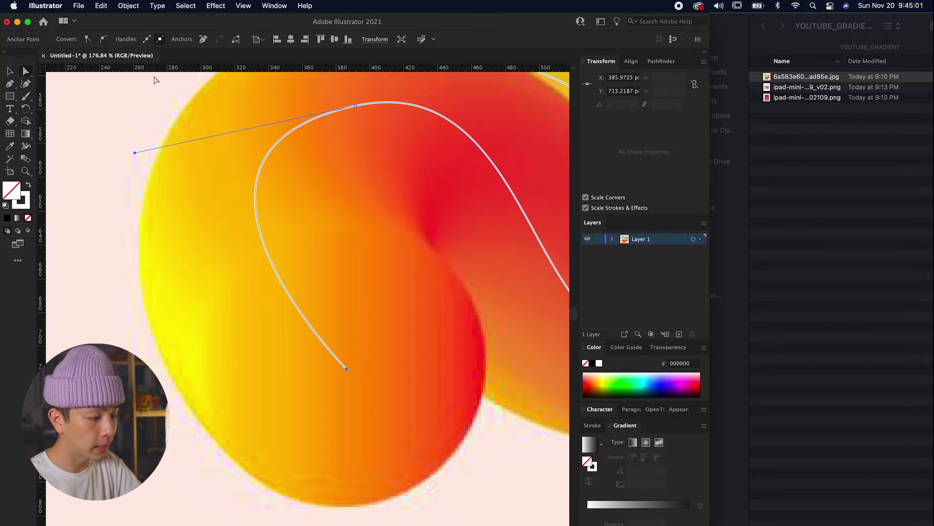
click(104, 39)
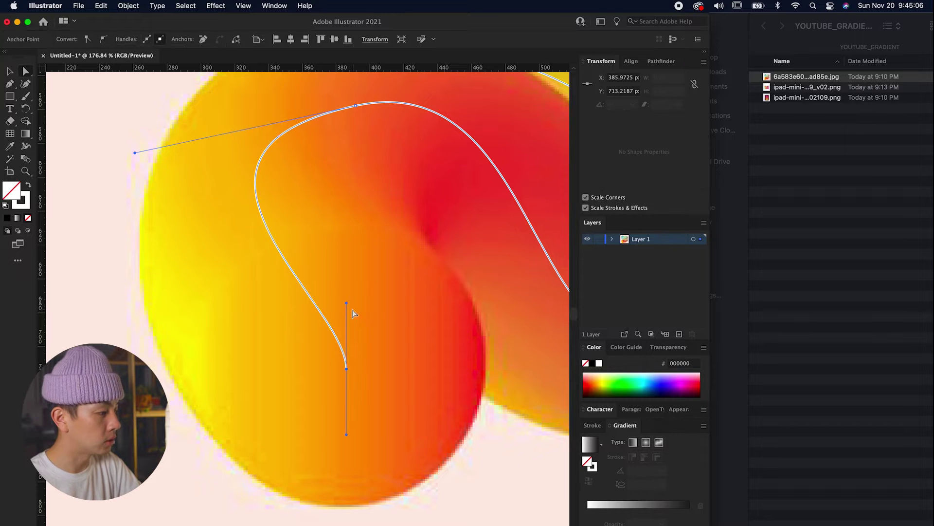
drag(347, 303, 229, 393)
scroll(275, 329, down, 6)
click(321, 412)
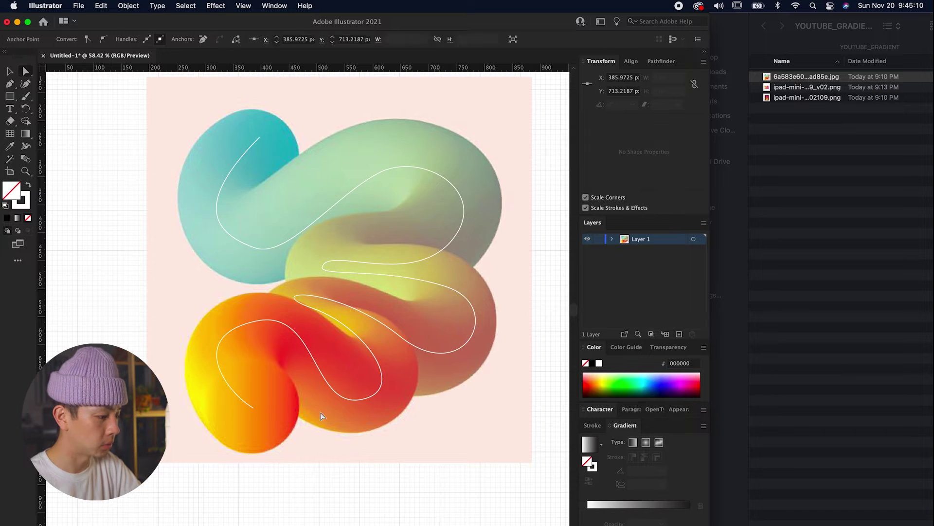
Draw a circle about 169 px wide below the traced artwork and fill it with orange sampled from the reference image
drag(322, 412, 300, 460)
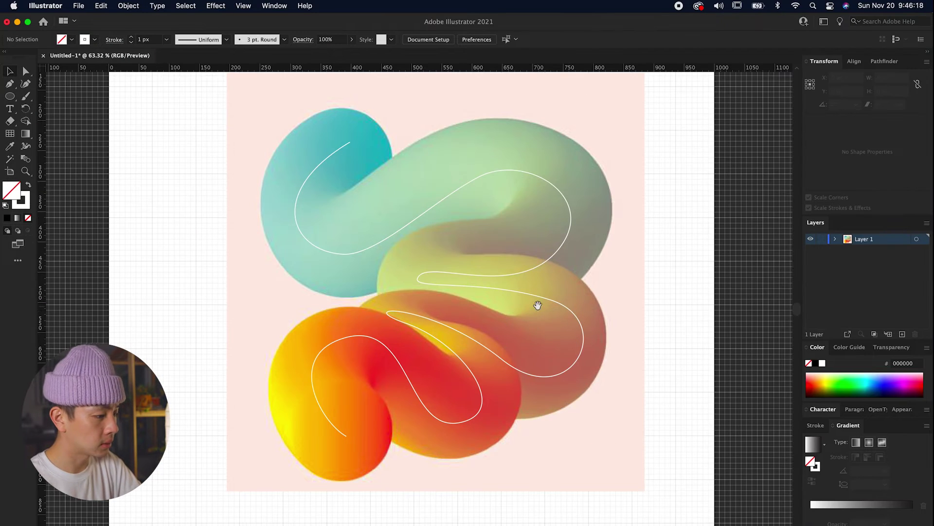
drag(538, 305, 538, 338)
drag(289, 240, 433, 352)
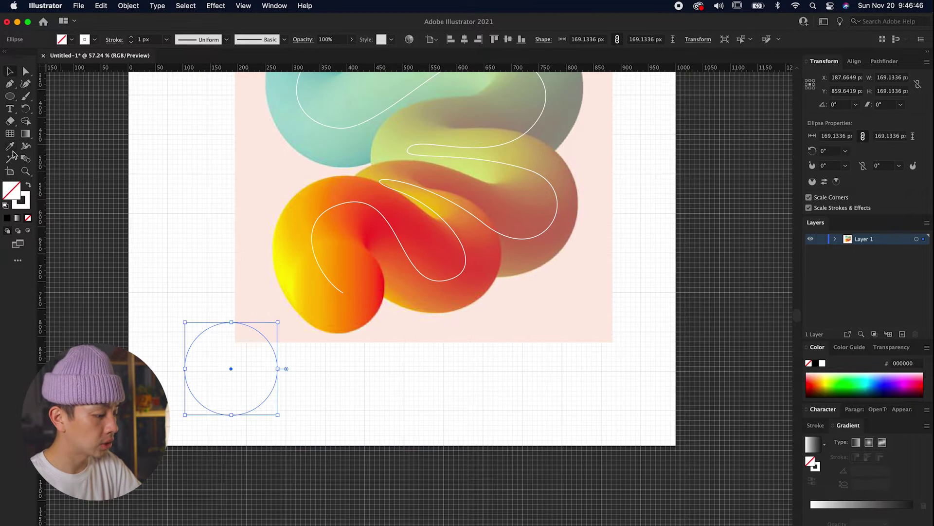
click(9, 146)
click(368, 295)
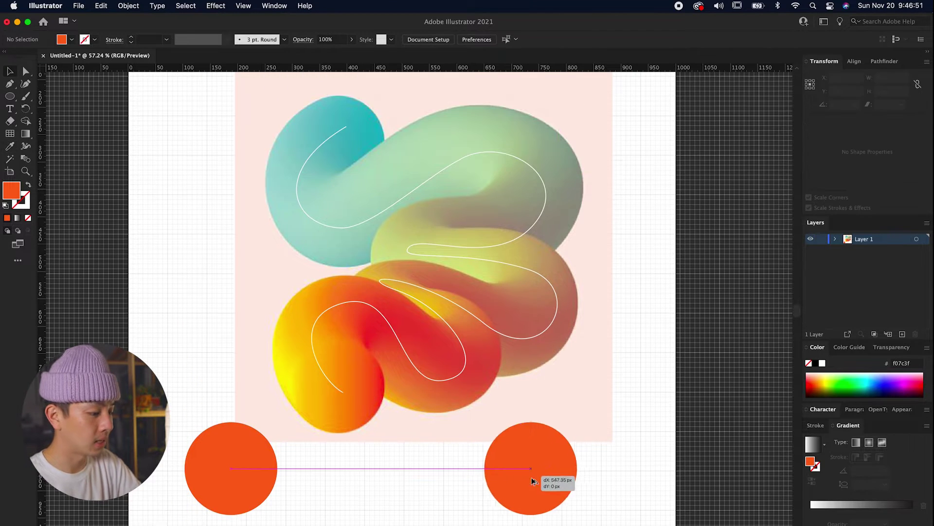
Duplicate the orange circle about 630 px horizontally and fill the copy with teal sampled from the tube's upper end
drag(536, 484, 569, 483)
click(333, 114)
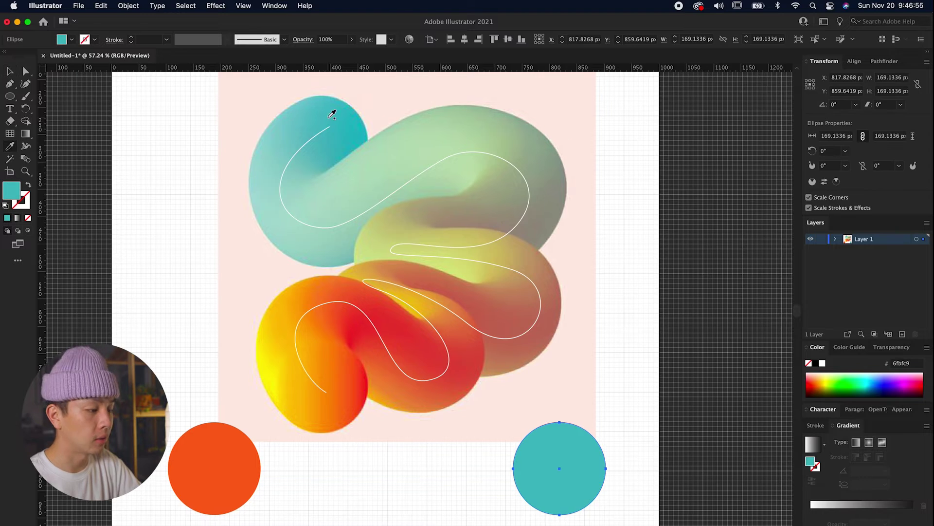
click(12, 71)
click(160, 220)
key(super+minus)
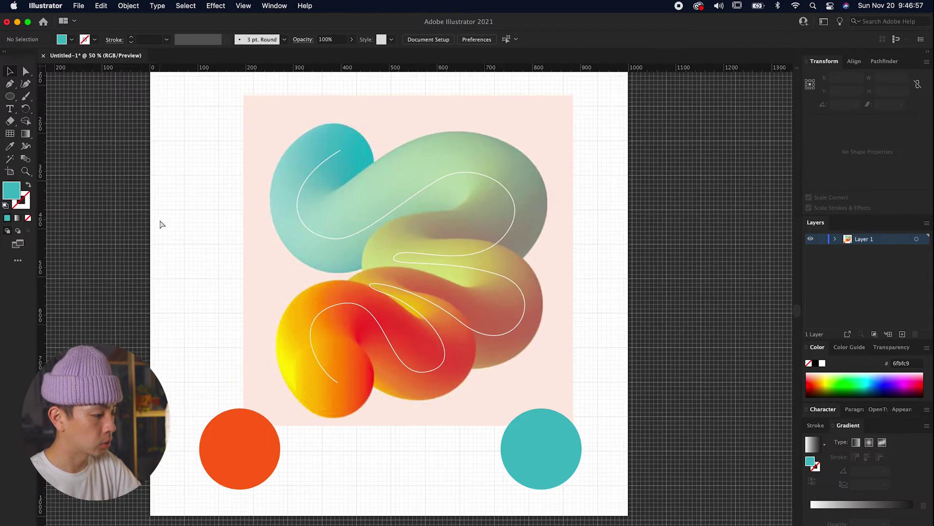
key(super+minus)
key(super+equal)
key(super+equal)
drag(202, 276, 211, 214)
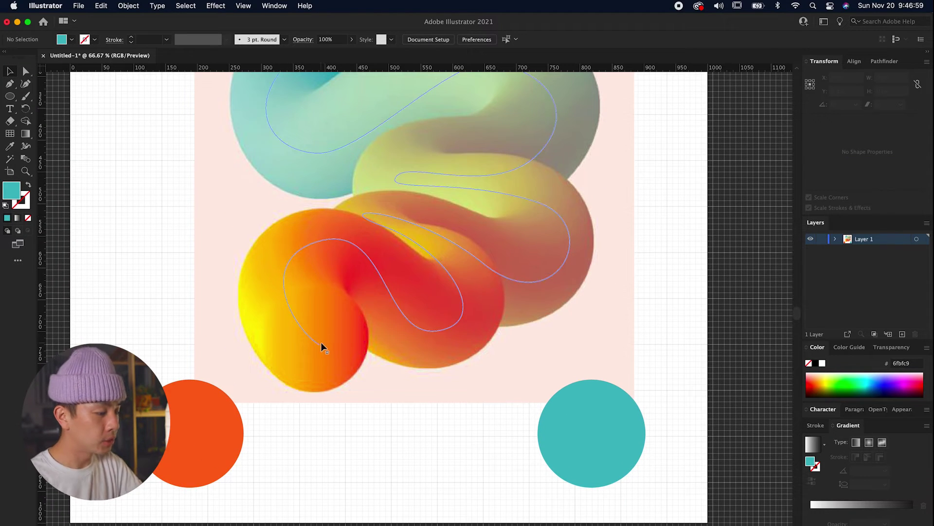
scroll(325, 344, up, 3)
scroll(291, 297, down, 2)
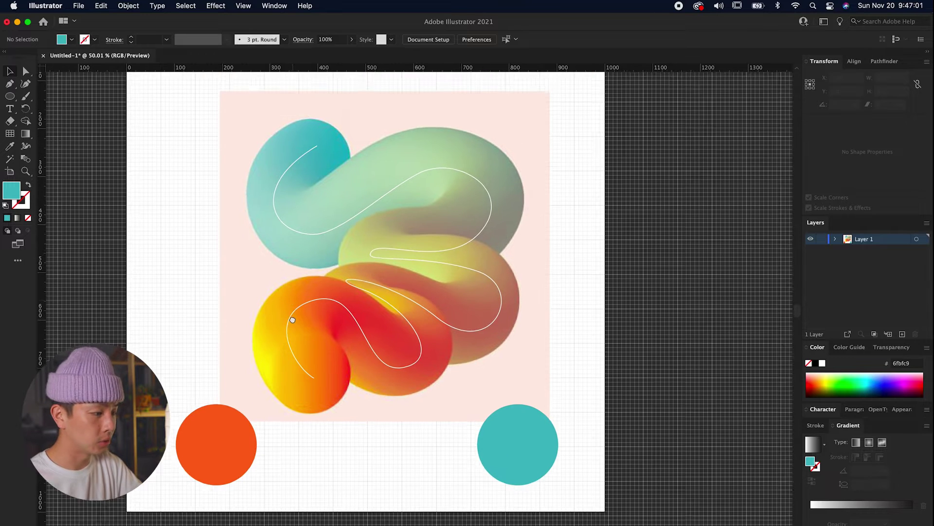
scroll(287, 316, down, 1)
Fill both the orange and the teal circle with the blue linear gradient swatch
click(230, 431)
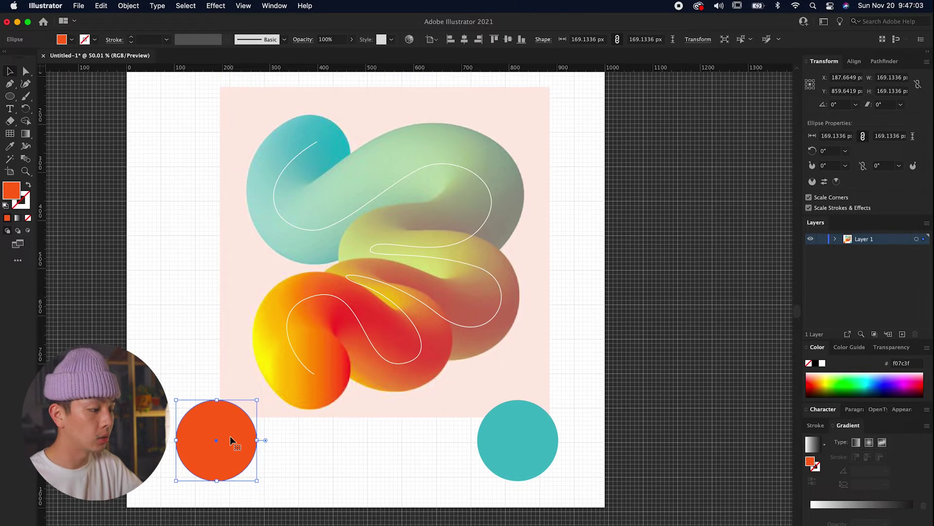
scroll(230, 437, up, 1)
click(72, 39)
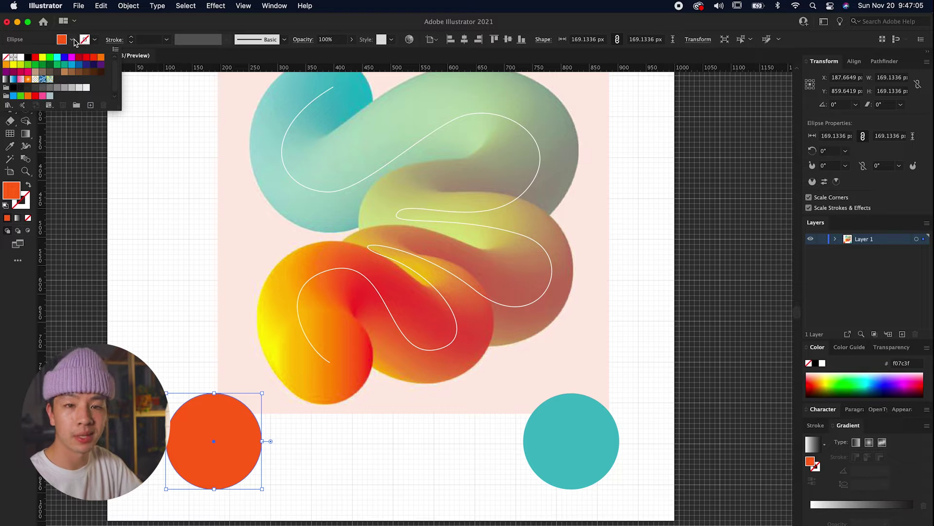
click(13, 83)
click(13, 83)
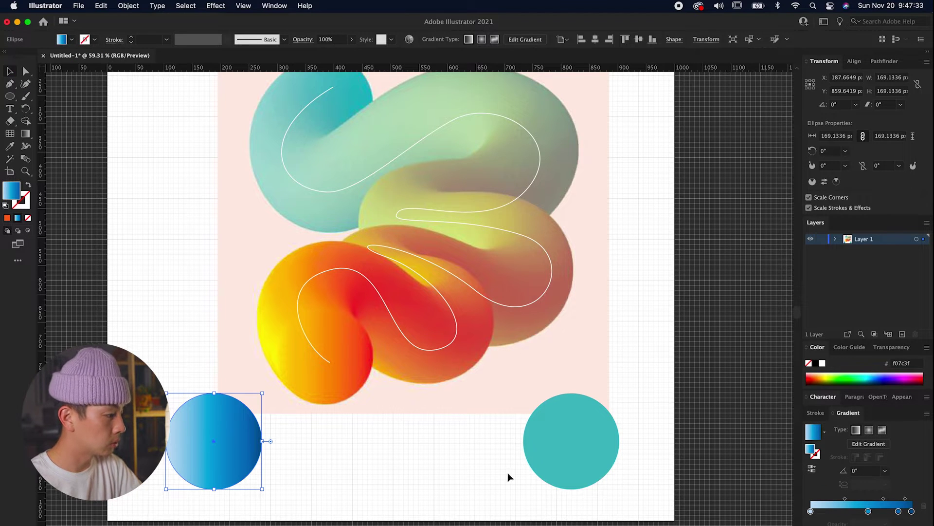
click(554, 453)
click(72, 40)
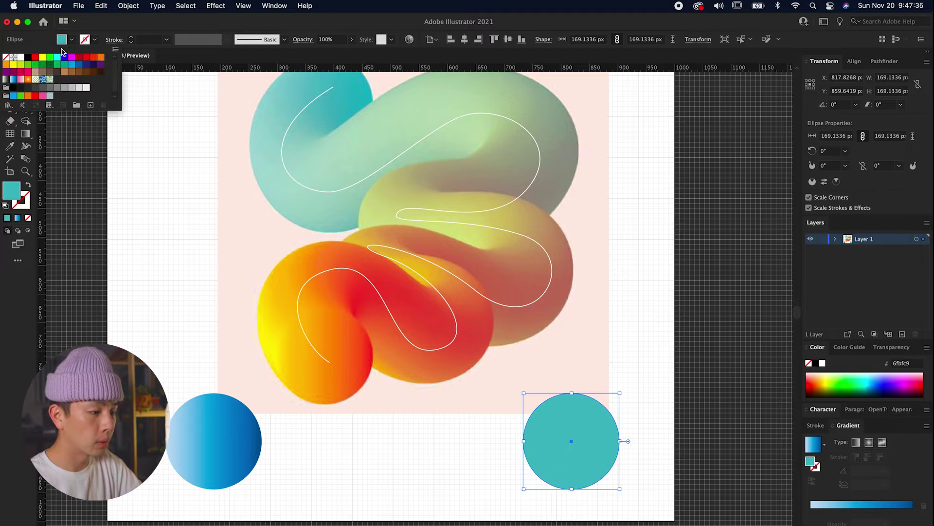
click(15, 81)
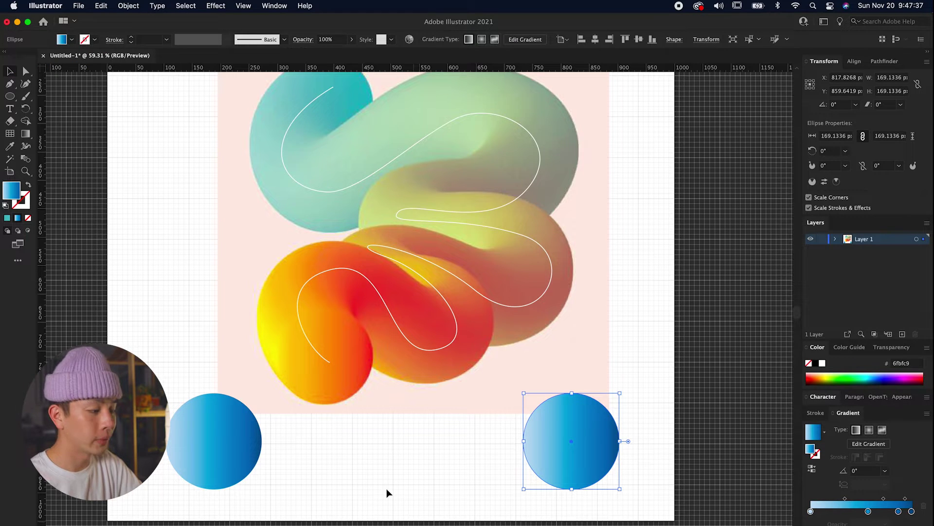
Detach the gradient controls beside the artwork and recolour the left circle's first gradient stop with yellow sampled from the tube
drag(857, 413, 699, 205)
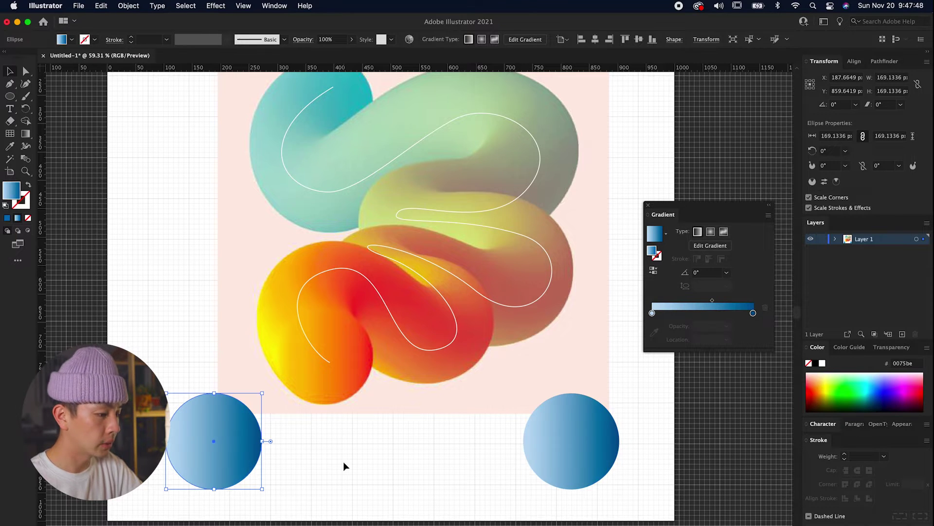
click(345, 464)
scroll(380, 431, up, 3)
drag(350, 458, 375, 472)
click(204, 463)
drag(384, 436, 387, 409)
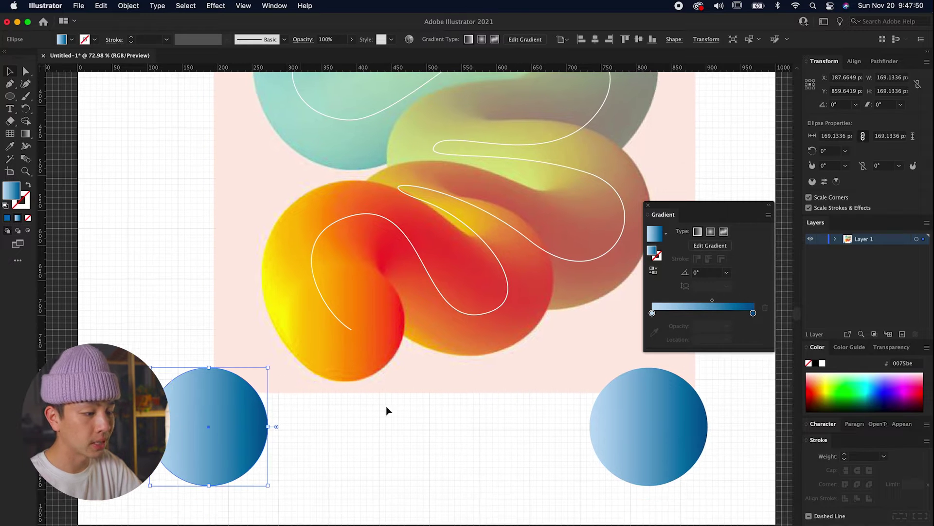
click(652, 301)
click(654, 320)
click(272, 301)
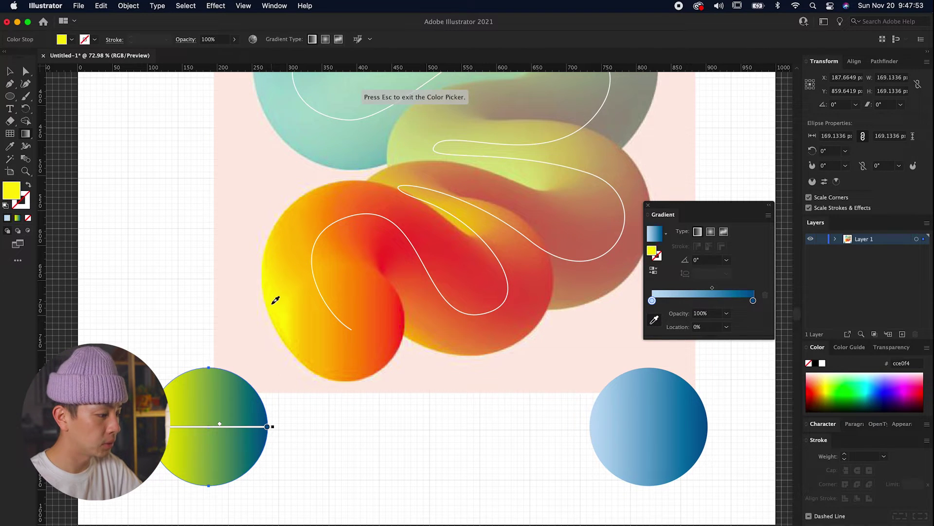
Recolour the left circle's last gradient stop with red sampled from the tube's lower end, and deselect the circle
click(754, 301)
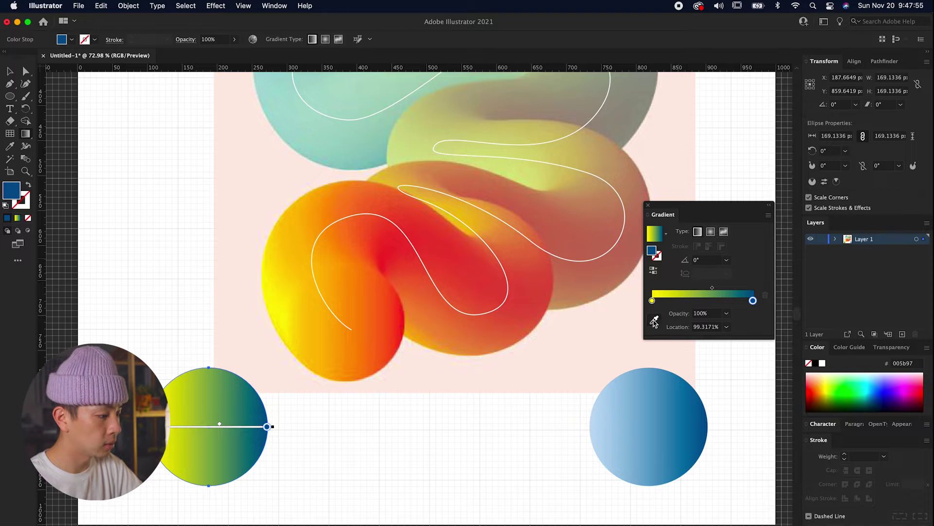
click(654, 319)
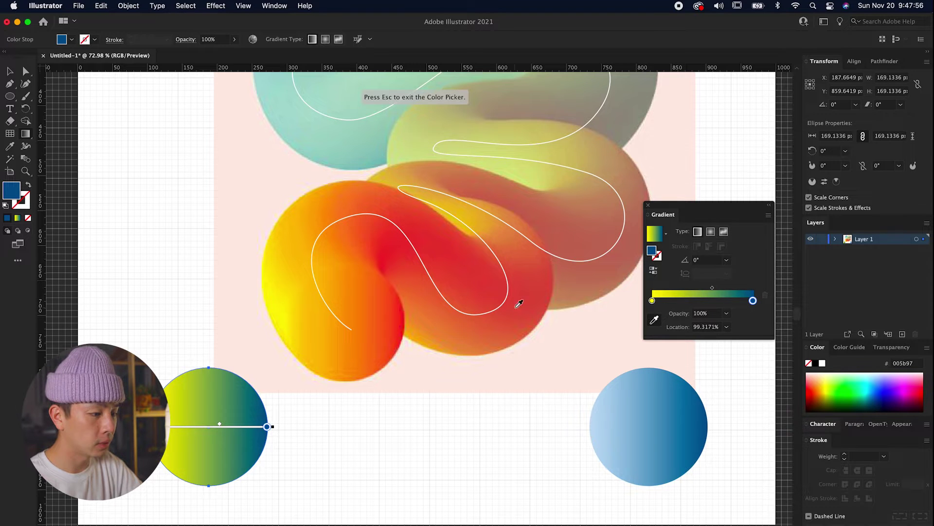
click(403, 313)
click(347, 455)
key(Escape)
key(super+z)
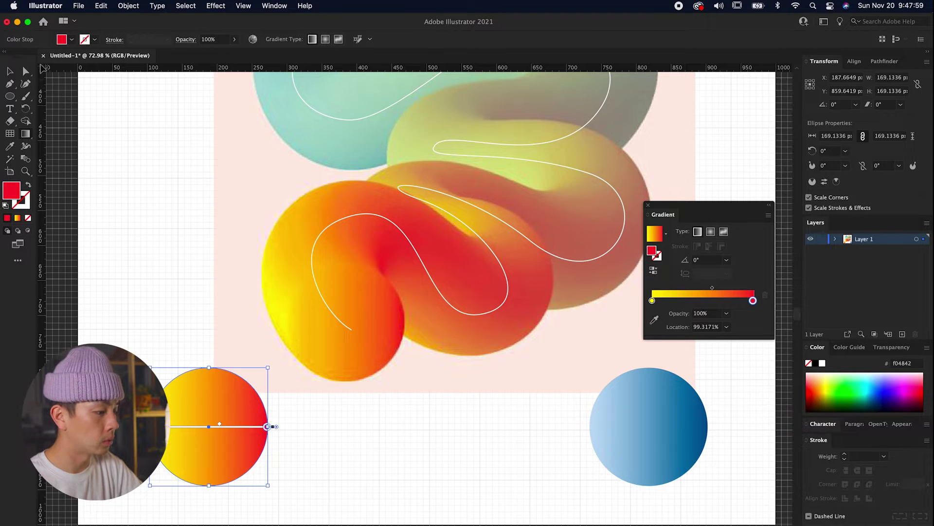
key(g)
click(10, 71)
click(210, 228)
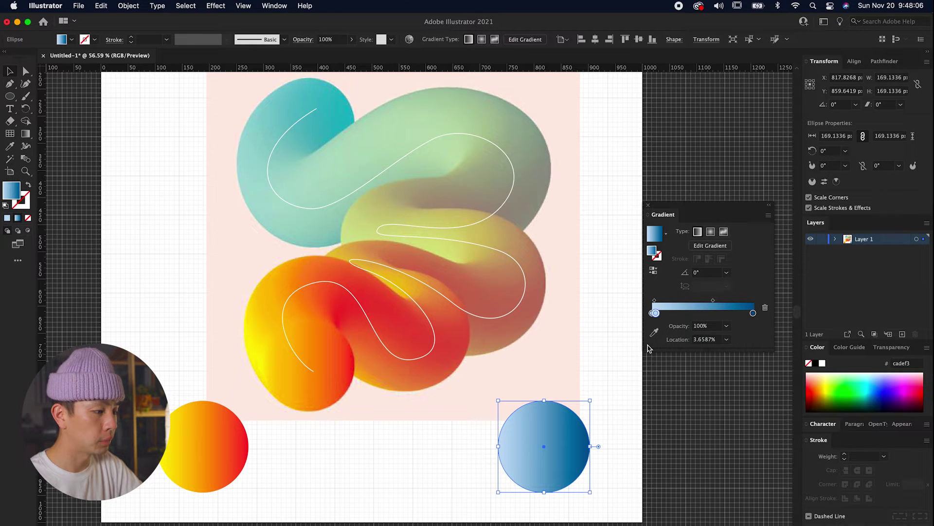
Recolour the right circle's first gradient stop with teal sampled from the tube's upper end
click(654, 319)
key(super+z)
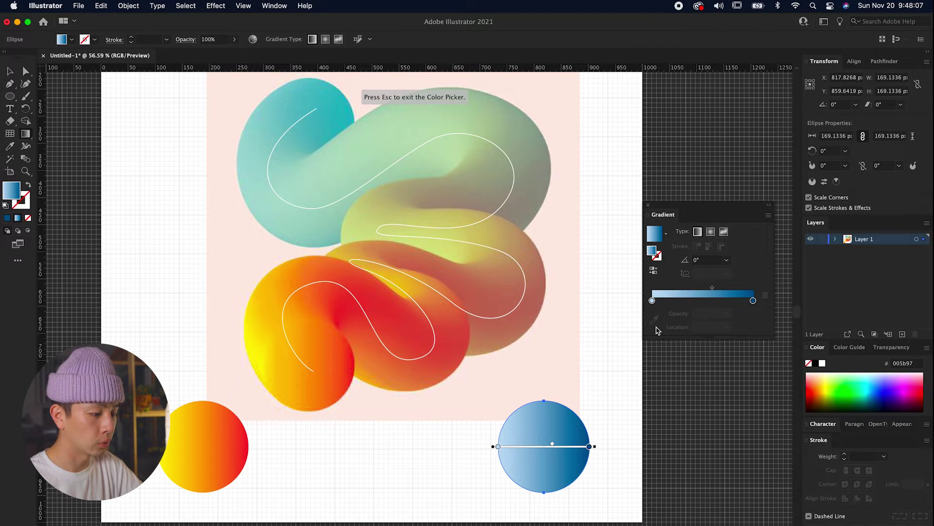
key(Escape)
click(652, 300)
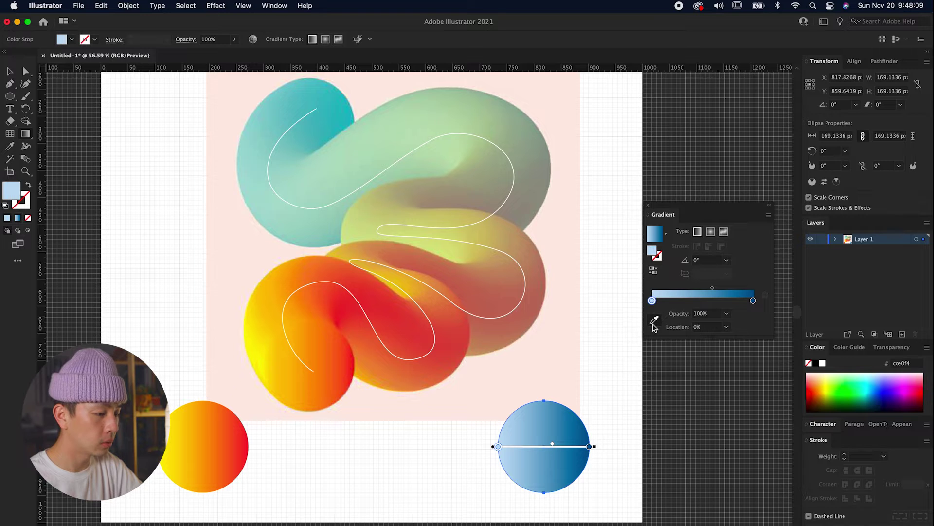
click(654, 320)
drag(291, 141, 287, 158)
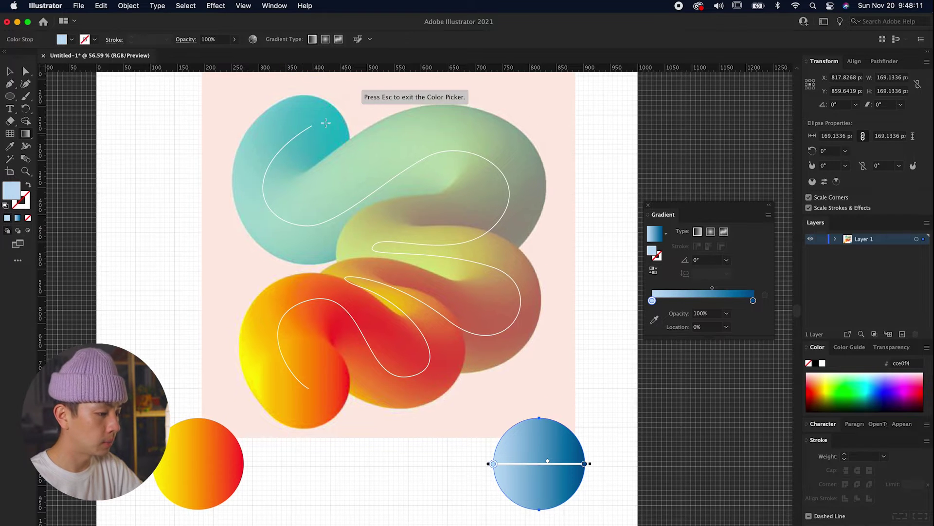
click(332, 107)
Recolour the right circle's last gradient stop with light green sampled from the tube, and deselect the circle
click(753, 300)
click(654, 320)
click(447, 117)
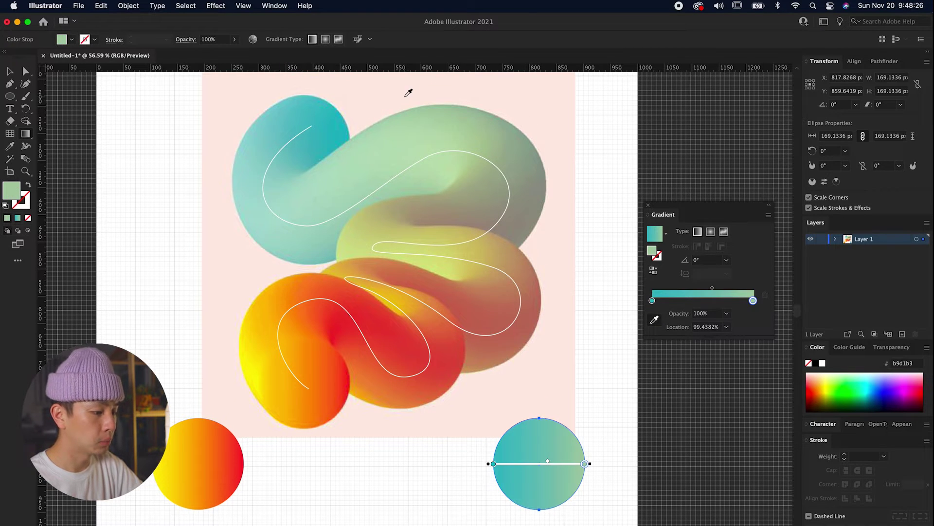
click(10, 71)
click(156, 241)
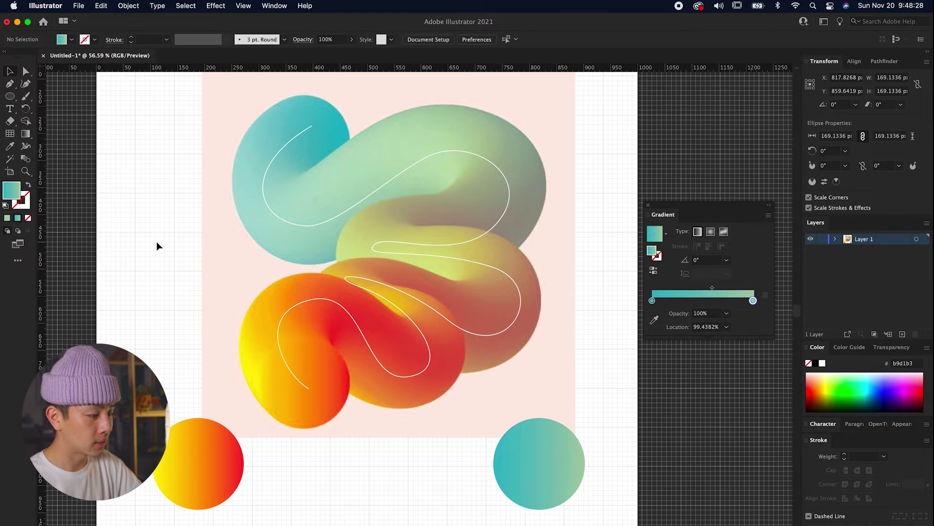
Rotate both gradient circles 180° and keep them selected together
scroll(369, 394, down, 2)
click(480, 444)
drag(552, 412, 454, 500)
click(422, 492)
Make a blend between the two gradient circles below the artwork
click(122, 5)
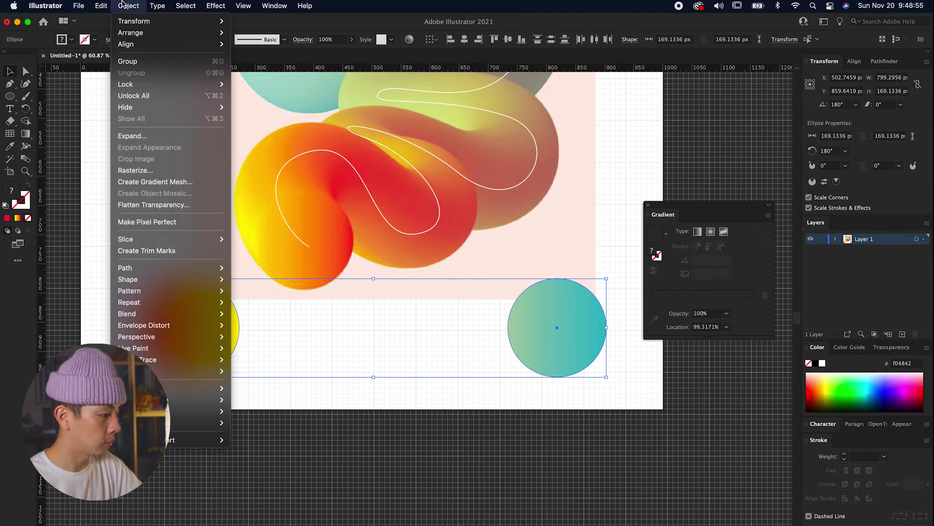
mouse_move(153, 313)
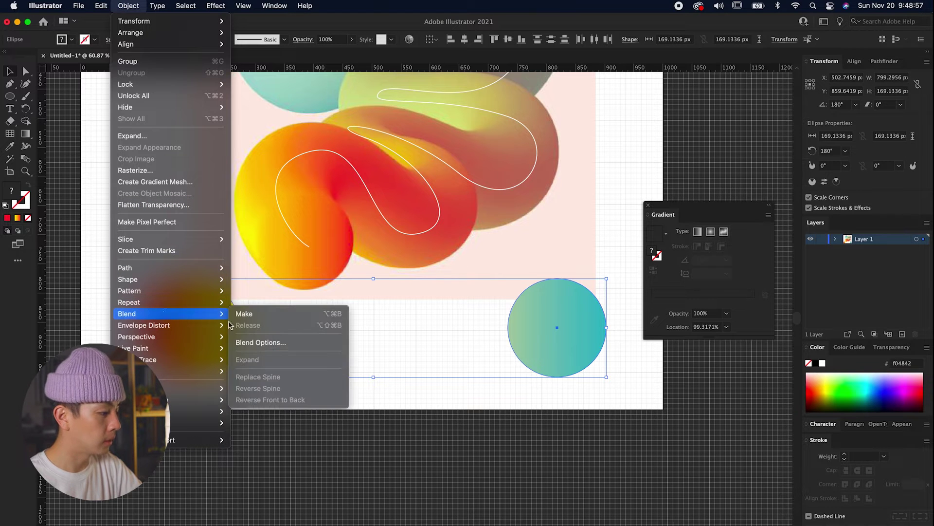
click(249, 316)
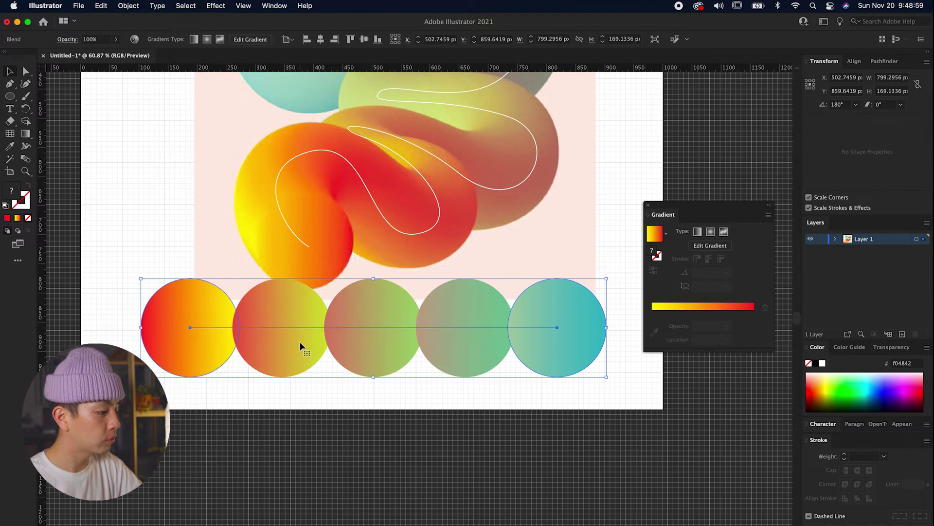
scroll(300, 347, down, 4)
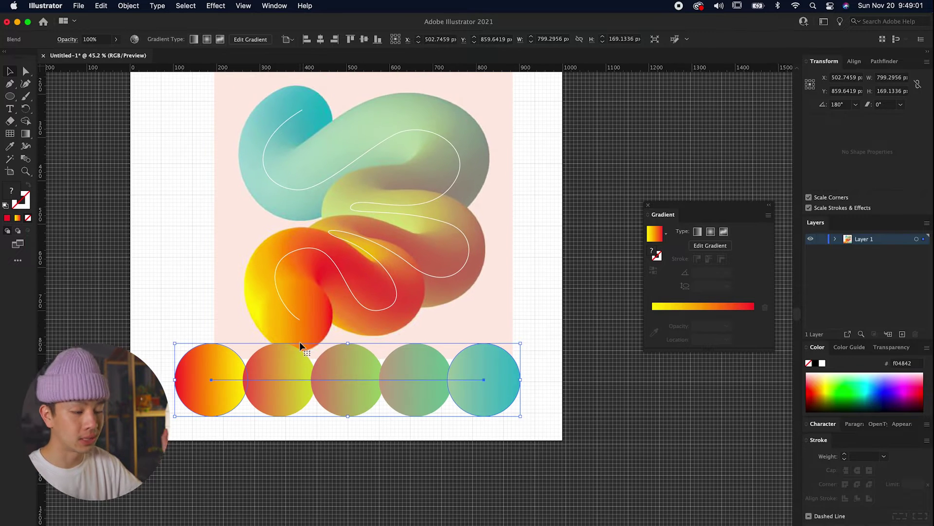
scroll(301, 347, up, 2)
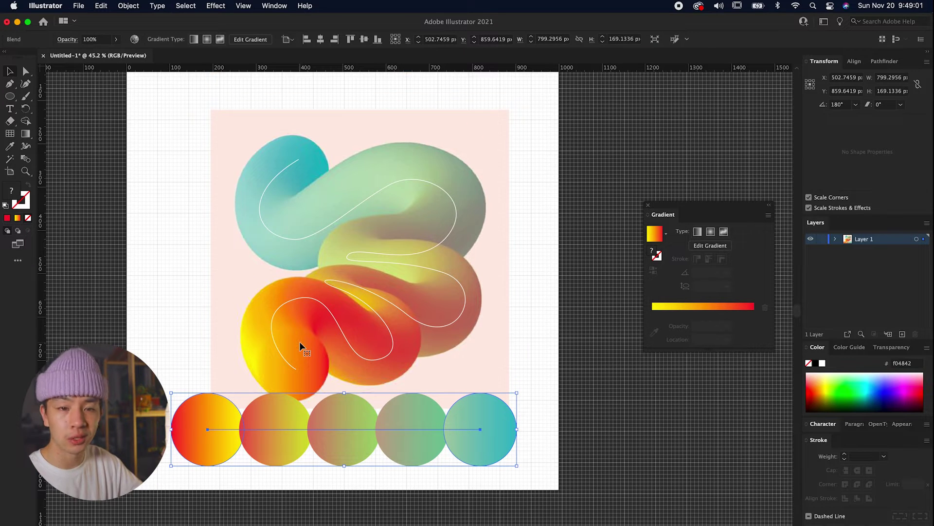
click(343, 497)
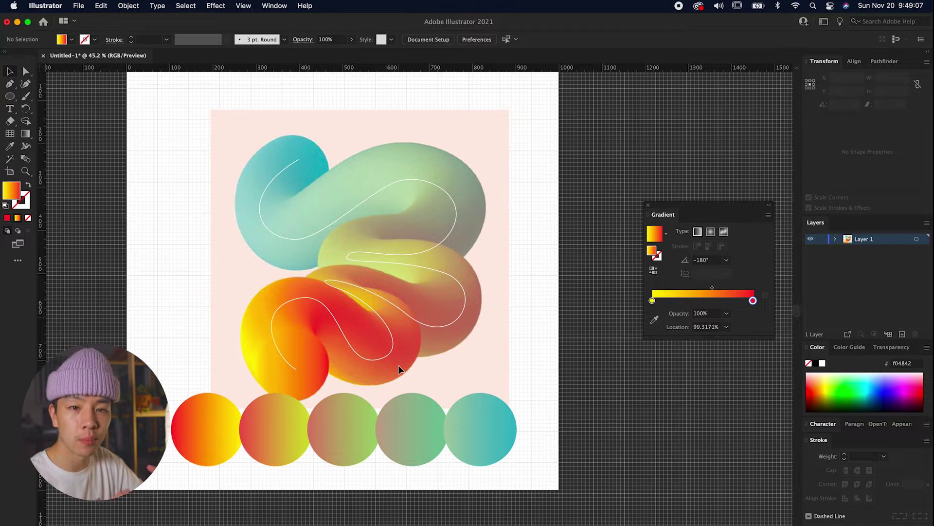
Set the circle blend's spacing to Specified Distance with a value of 4 px
click(420, 450)
click(128, 6)
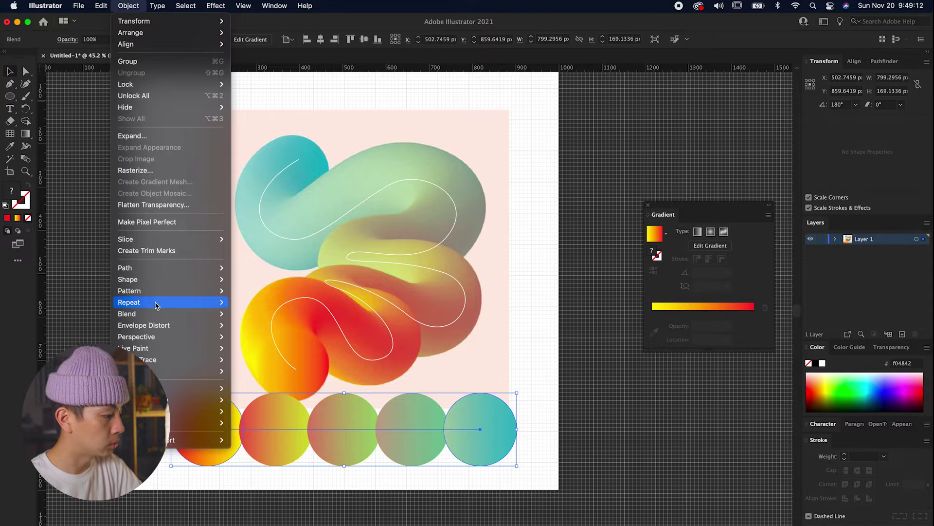
mouse_move(157, 314)
click(292, 342)
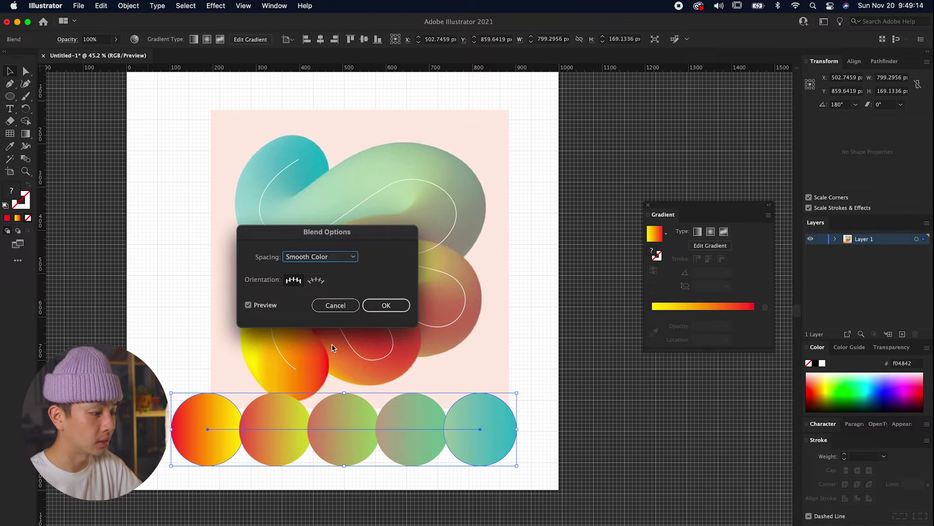
drag(333, 232, 504, 261)
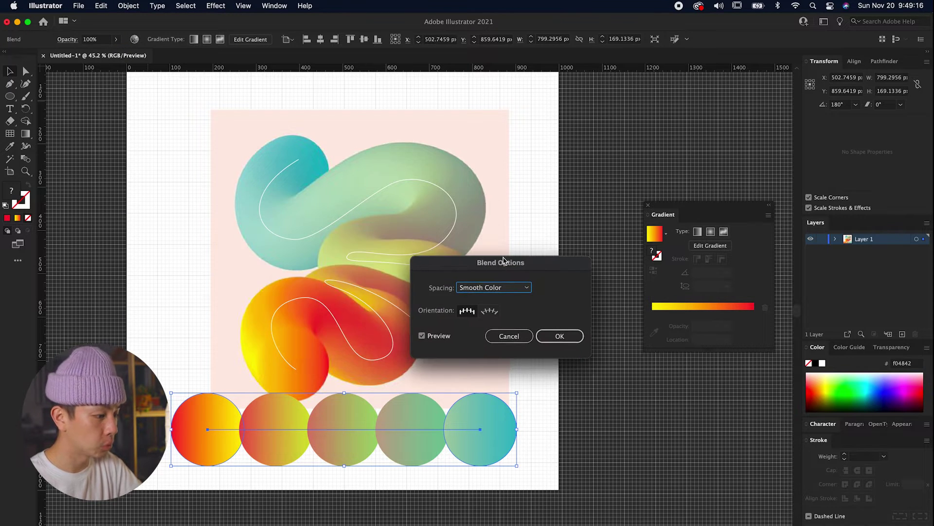
click(493, 288)
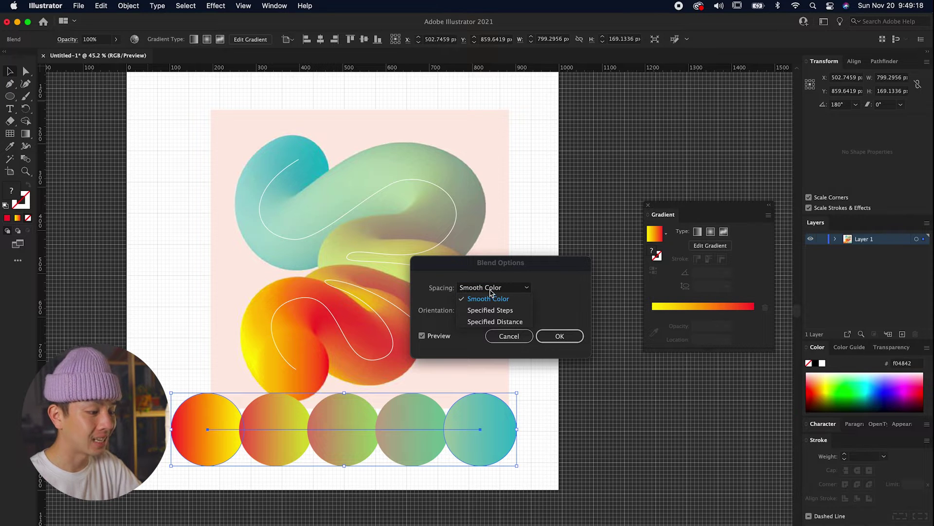
click(495, 321)
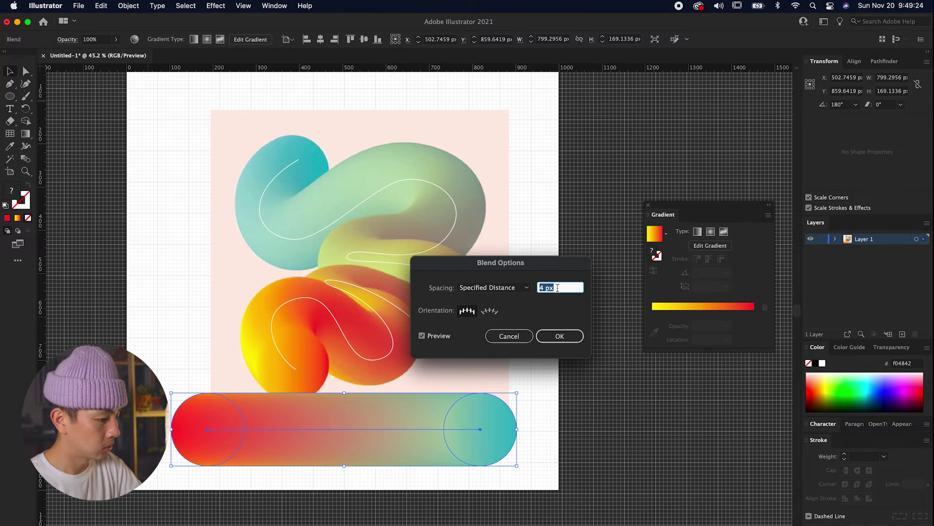
click(560, 336)
click(562, 360)
click(444, 397)
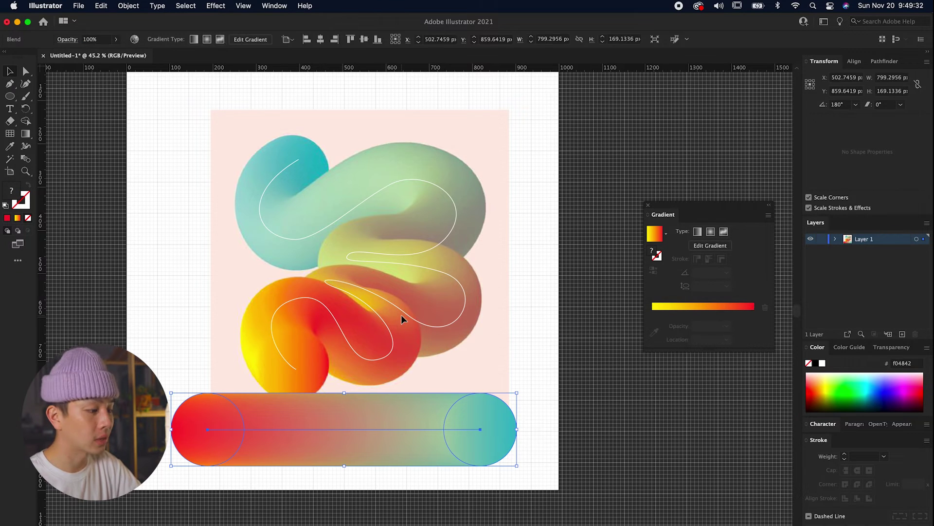
Replace the circle blend's spine with the traced winding path, and deselect the result
shift+click(402, 314)
drag(401, 315, 434, 301)
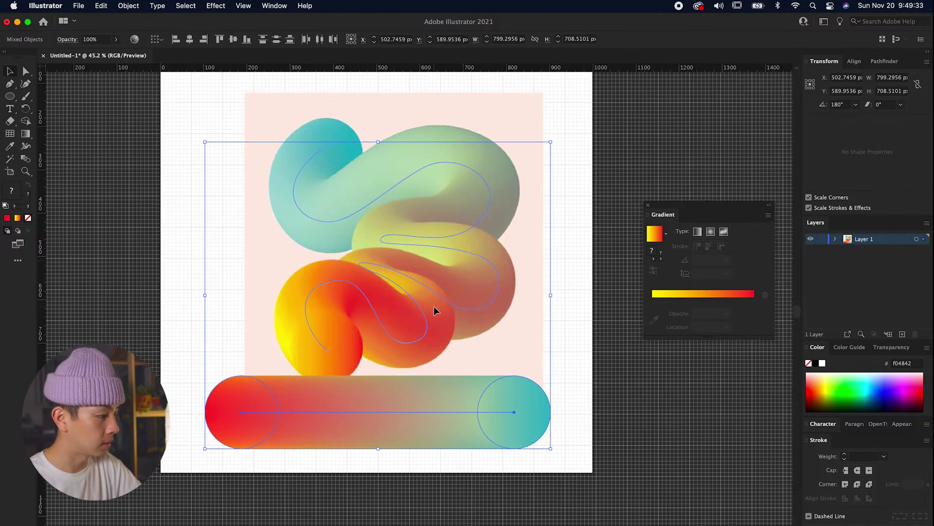
click(130, 5)
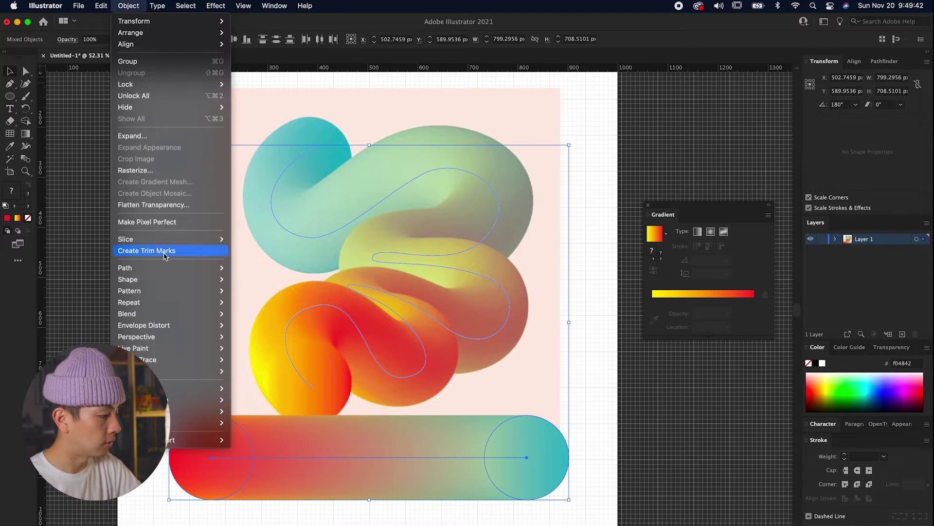
mouse_move(153, 314)
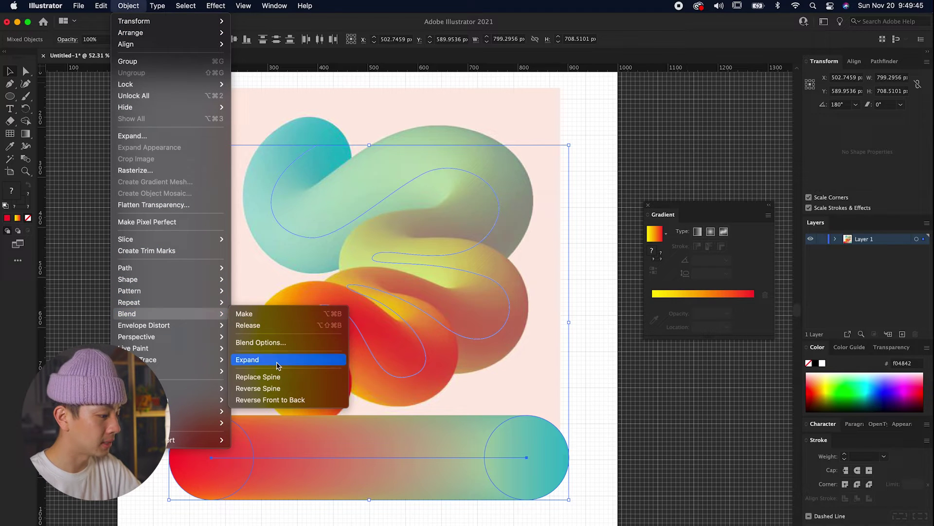
click(295, 377)
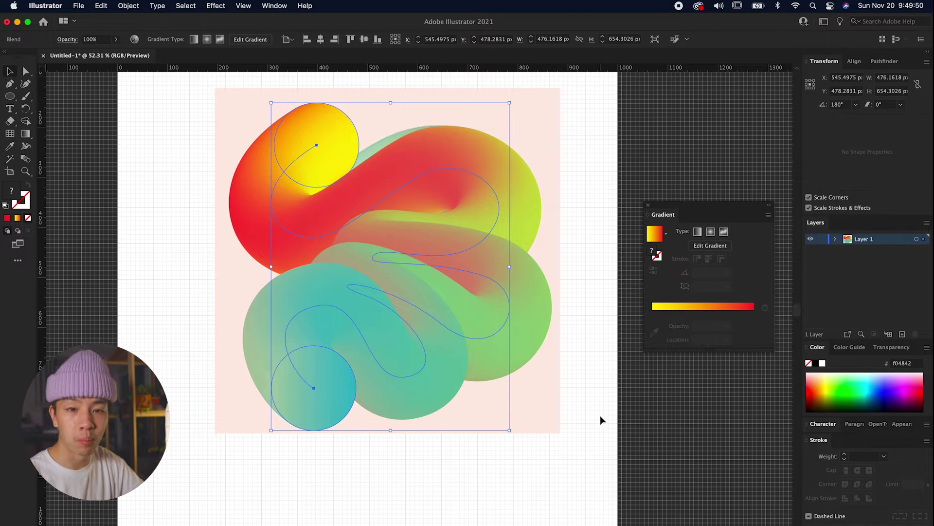
click(599, 414)
scroll(584, 418, down, 3)
key(super+apostrophe)
scroll(579, 421, up, 1)
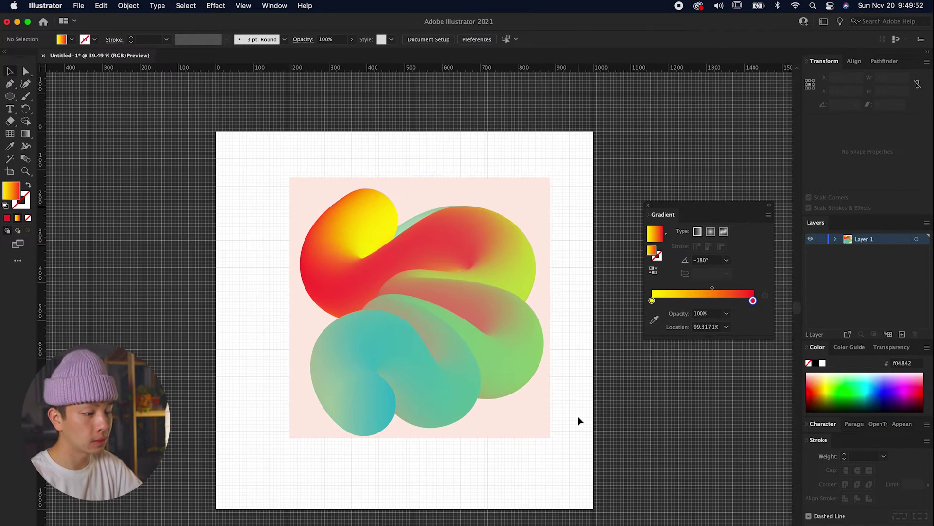
Compare the blended tube's shape and colour direction with the reference artwork beside it
click(513, 349)
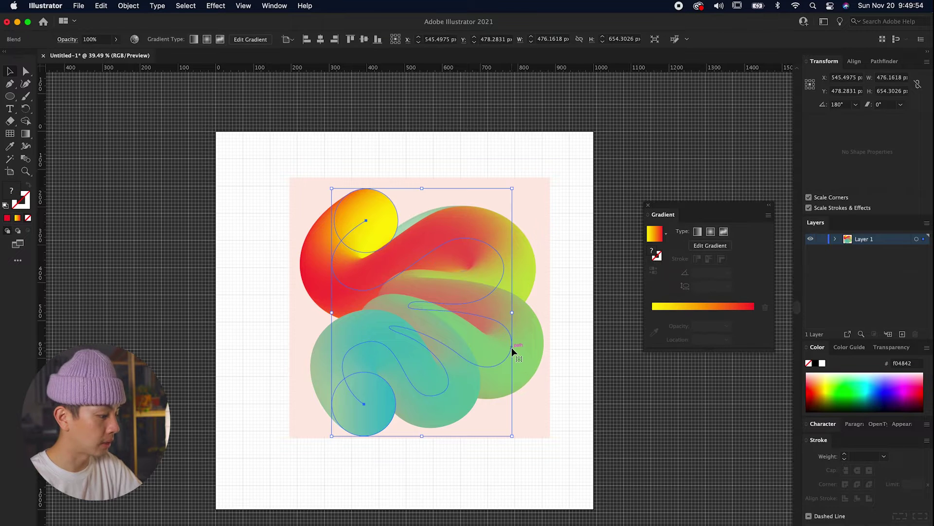
scroll(512, 346, up, 2)
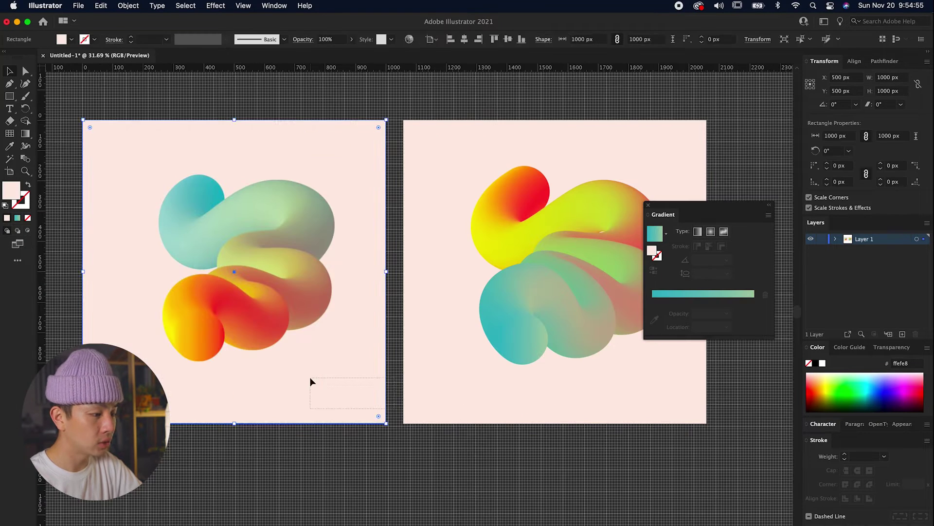
click(365, 389)
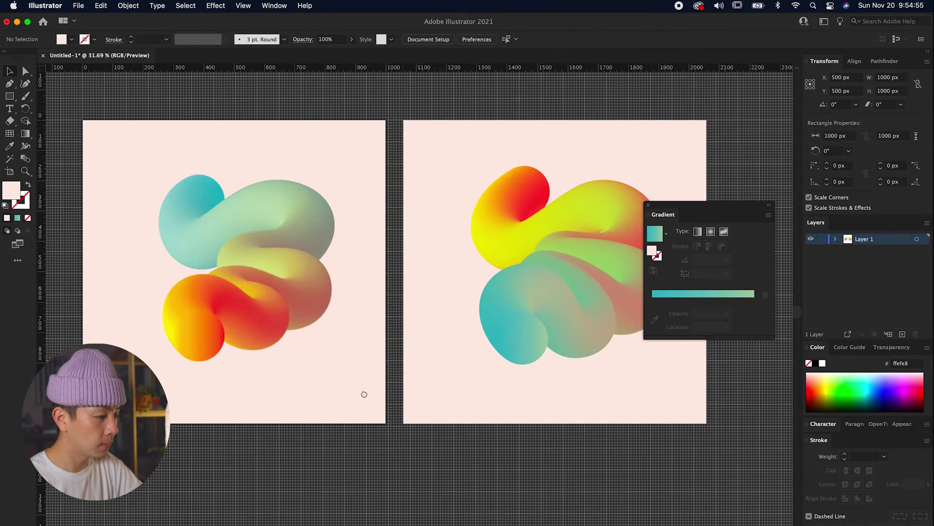
scroll(463, 317, right, 3)
click(542, 270)
scroll(543, 271, up, 3)
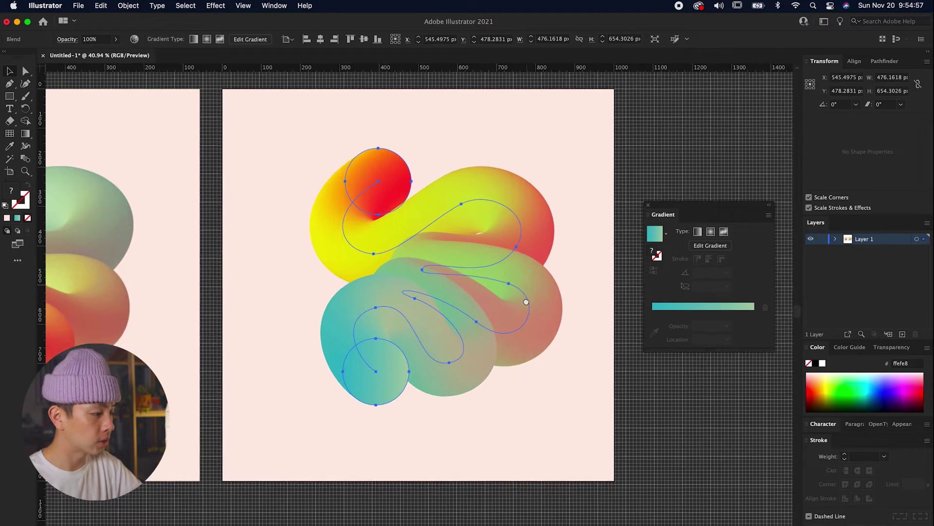
scroll(599, 305, right, 2)
scroll(599, 305, right, 2)
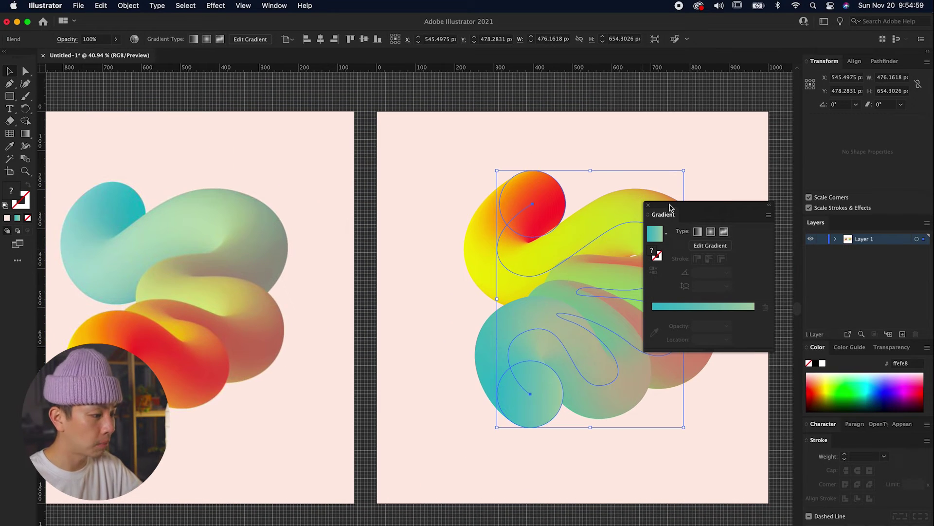
drag(670, 207, 712, 199)
scroll(584, 267, right, 2)
scroll(501, 271, left, 4)
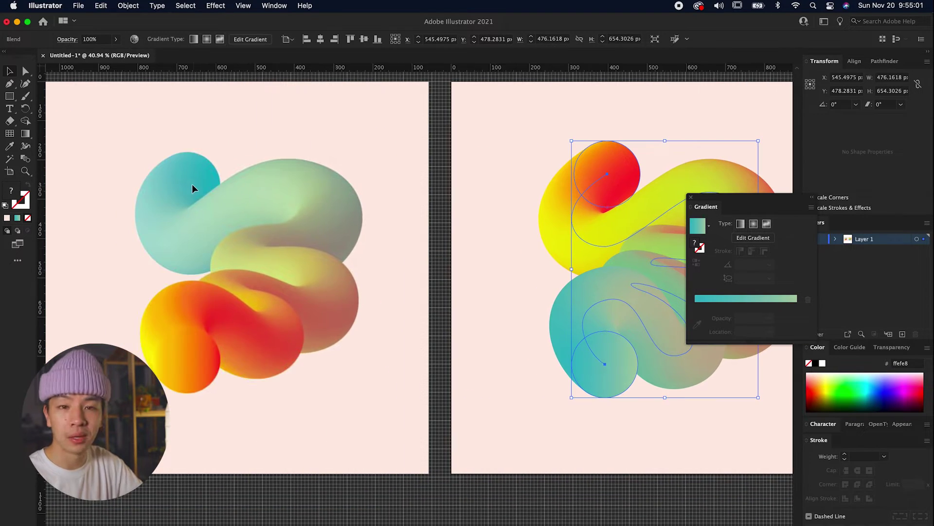
scroll(208, 360, right, 8)
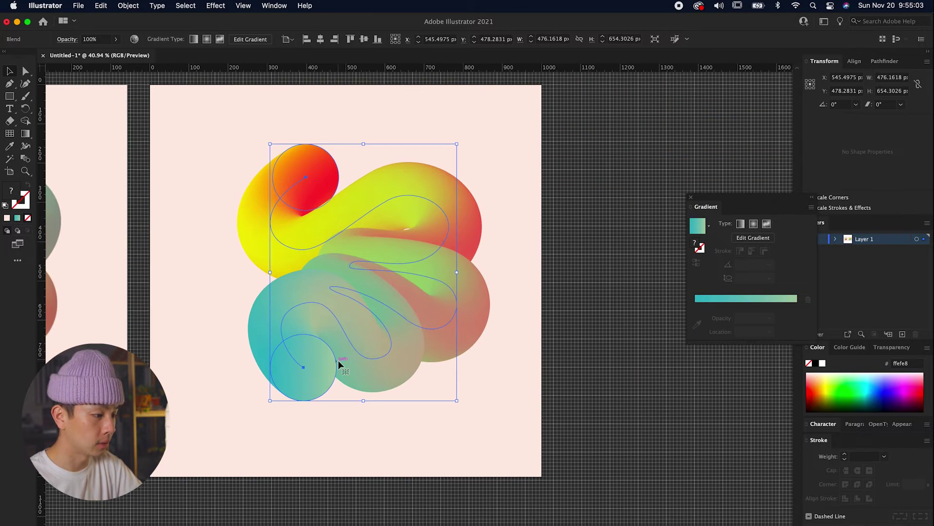
Copy the blend's two end circles and place the duplicates at the artboard's right edge, beside the tube
double_click(325, 365)
click(319, 359)
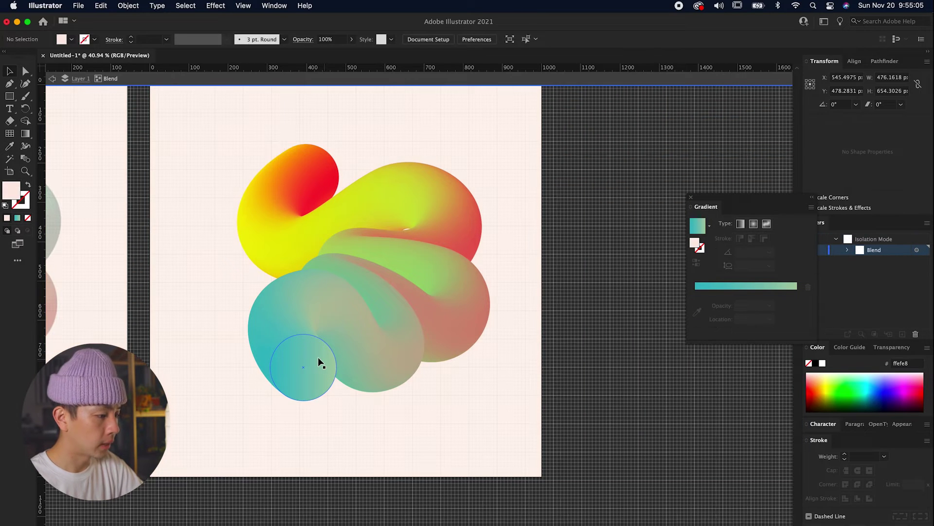
scroll(318, 356, up, 3)
shift+click(311, 172)
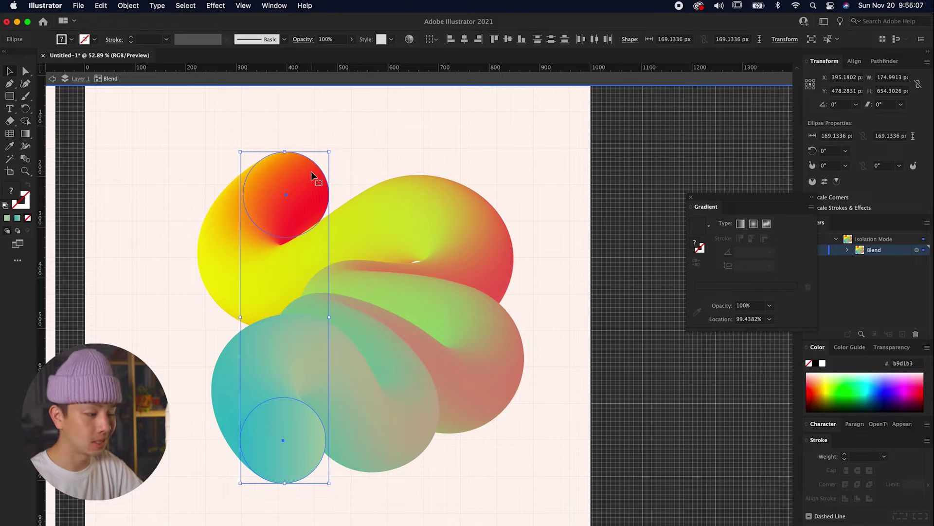
double_click(393, 158)
scroll(408, 165, down, 5)
key(cmd+v)
drag(423, 261, 493, 181)
scroll(493, 180, left, 3)
scroll(493, 181, up, 2)
scroll(471, 201, up, 3)
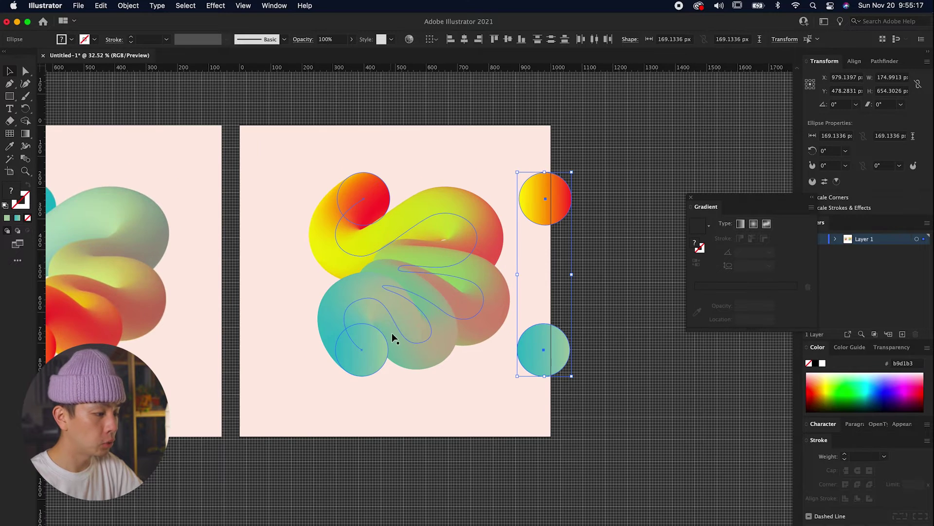
Apply the yellow-to-red gradient from the spare circle to the blend's lower end circle with the Eyedropper
double_click(375, 347)
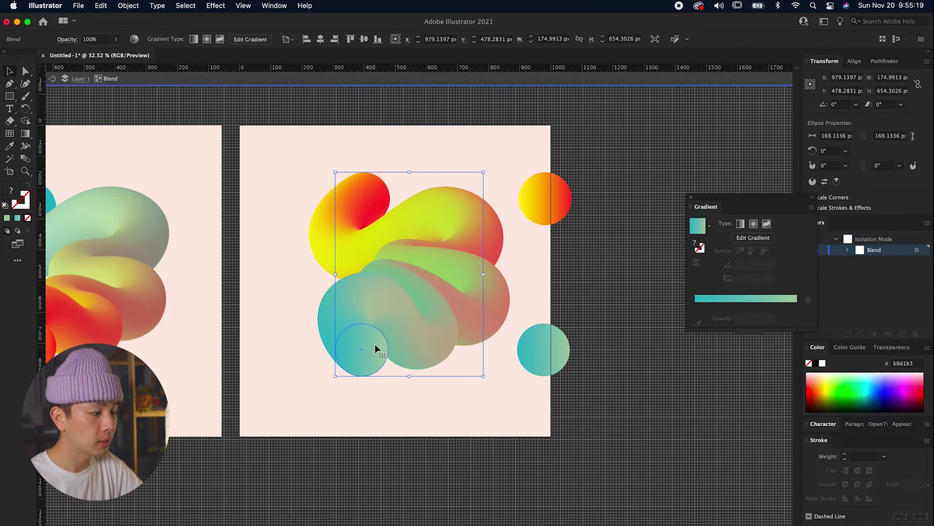
double_click(375, 343)
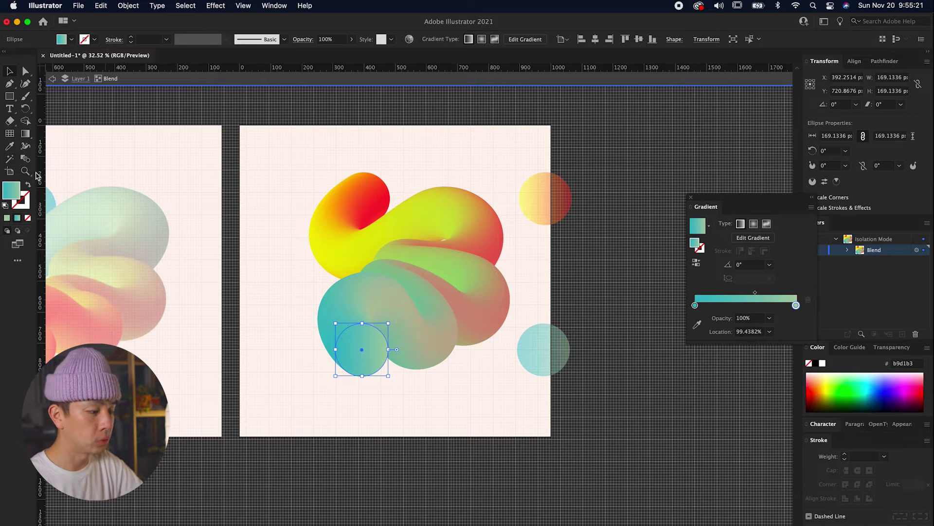
click(11, 147)
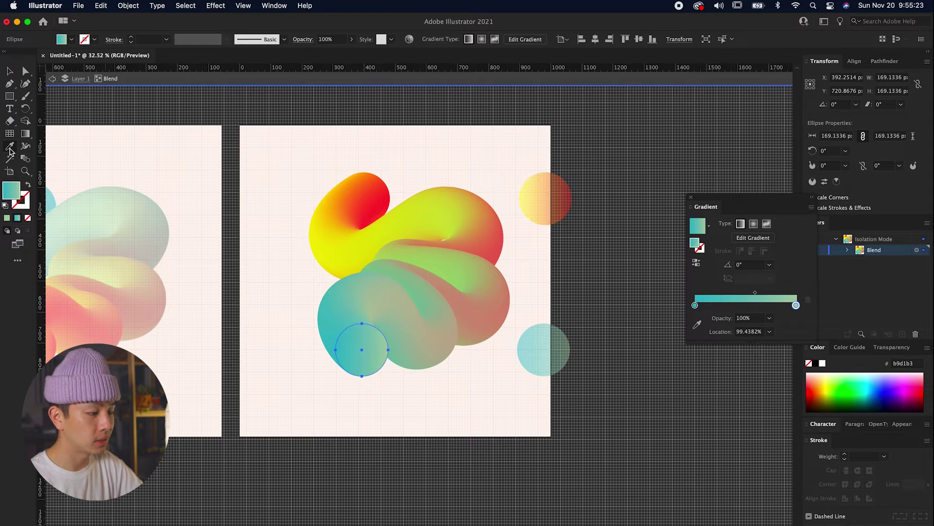
click(551, 203)
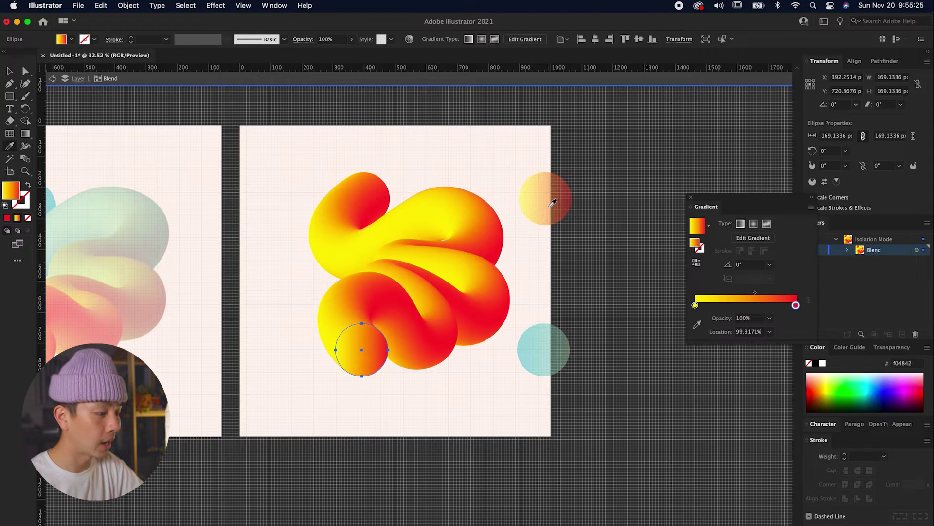
click(9, 73)
click(256, 313)
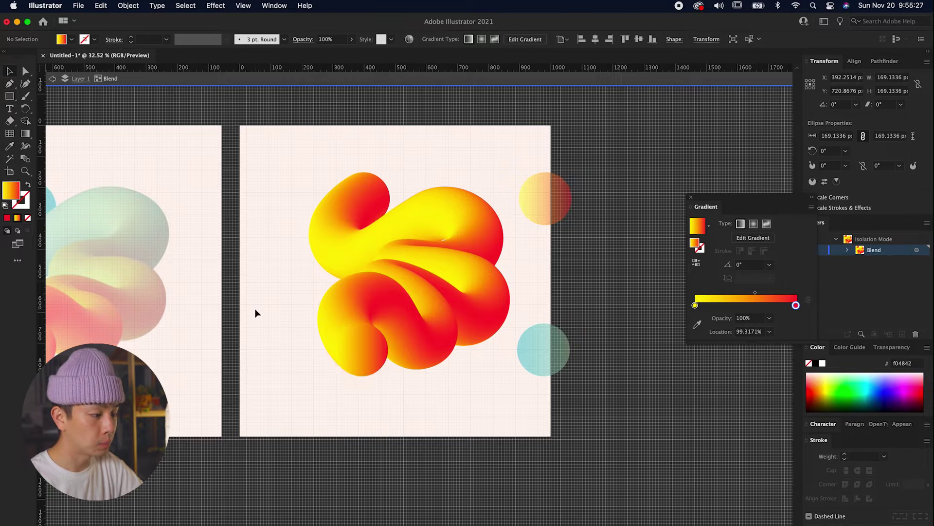
double_click(256, 313)
Apply the teal-to-green gradient from the spare circle to the blend's upper end circle with the Eyedropper
scroll(388, 300, up, 2)
click(388, 300)
scroll(388, 300, up, 1)
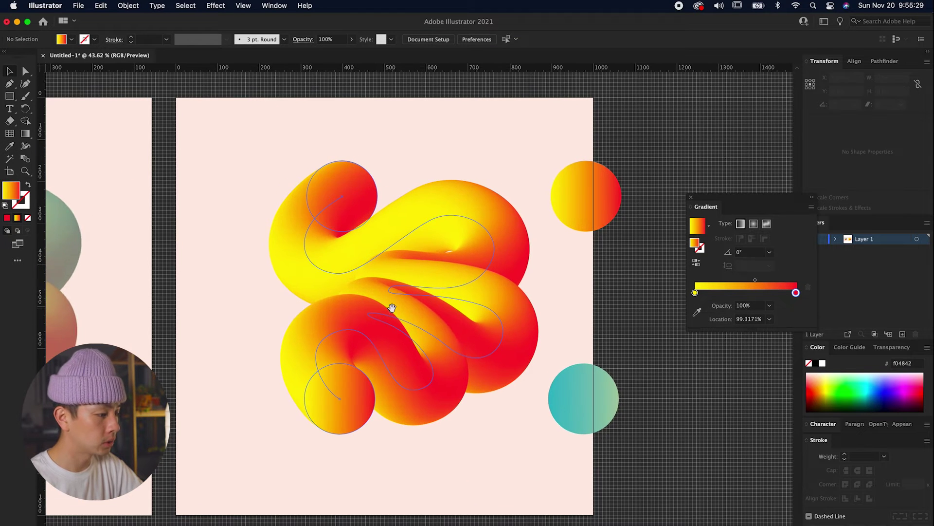
double_click(346, 193)
click(340, 196)
click(10, 148)
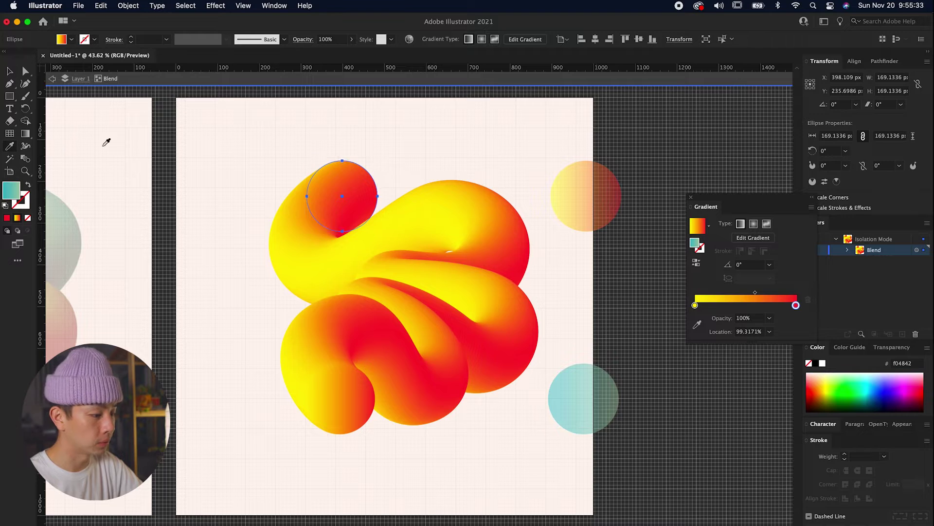
click(571, 392)
click(9, 73)
drag(239, 174, 412, 171)
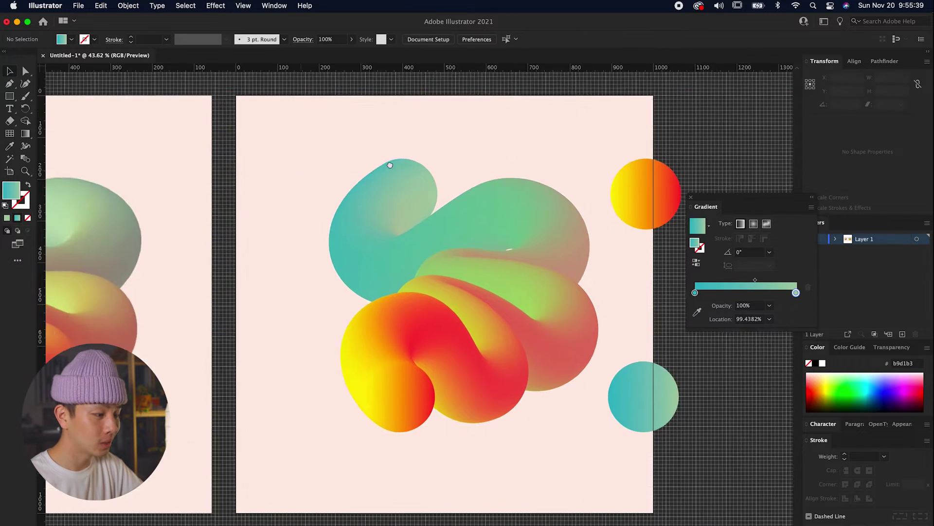
scroll(436, 172, down, 2)
scroll(324, 190, right, 5)
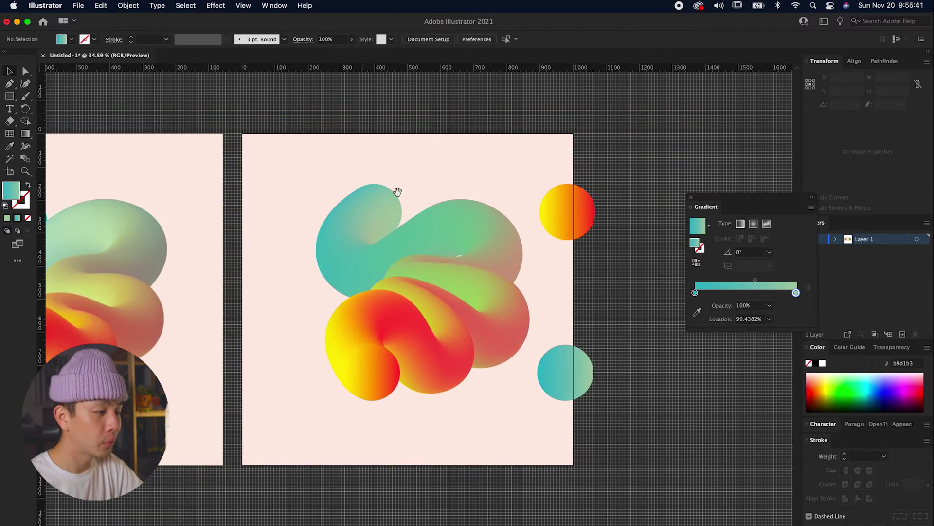
Change the light green stop of the upper end circle's gradient to the light blue bbe2ed
scroll(461, 200, up, 5)
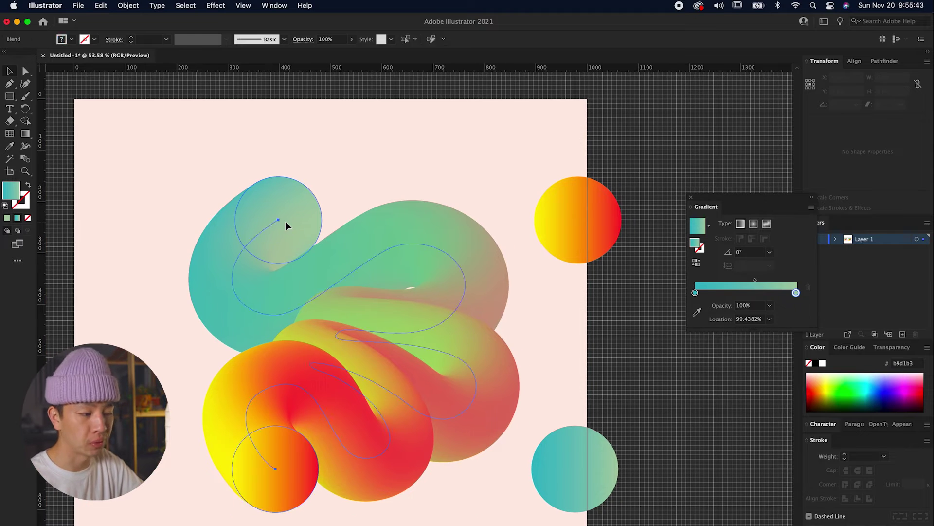
double_click(286, 221)
scroll(302, 217, down, 5)
drag(302, 217, 431, 216)
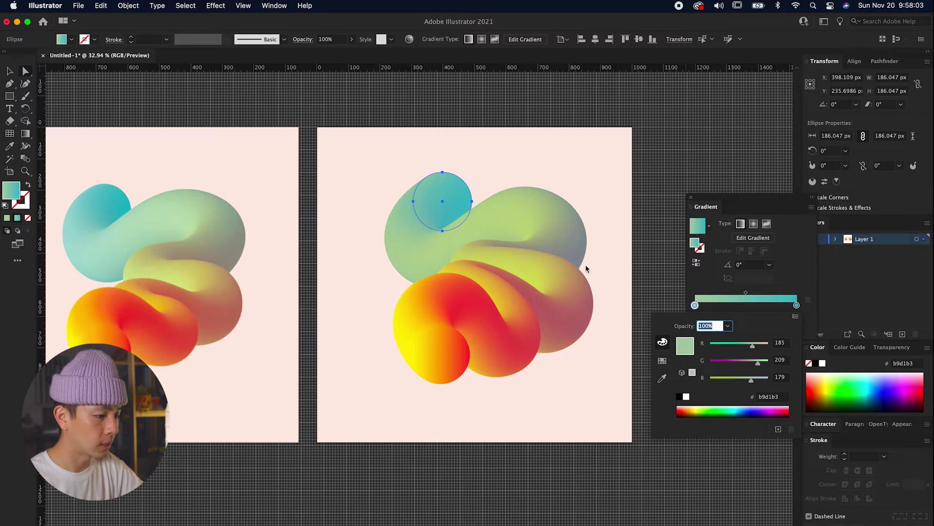
drag(756, 347, 778, 368)
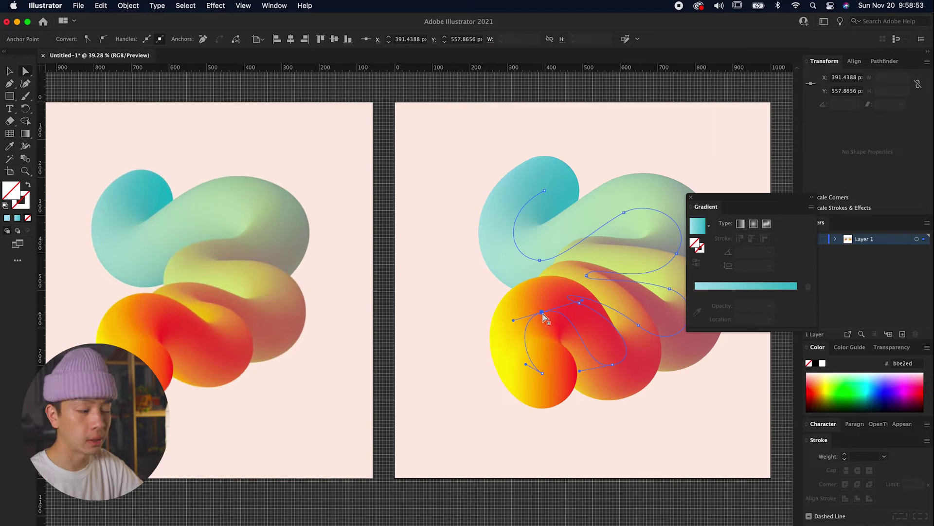
Reshape the blend's spine at the lower and middle bends by moving anchor points and shortening a direction handle
drag(542, 316, 537, 319)
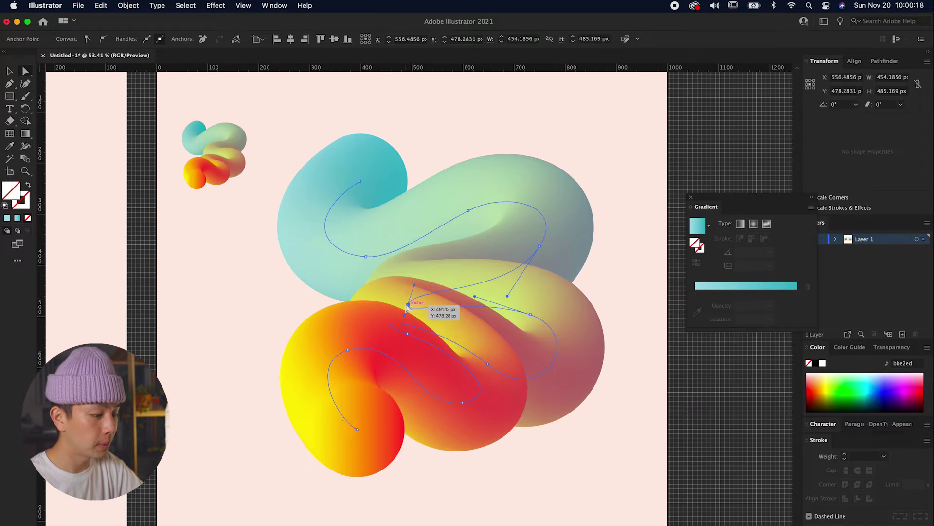
drag(404, 304, 412, 295)
drag(531, 320, 537, 310)
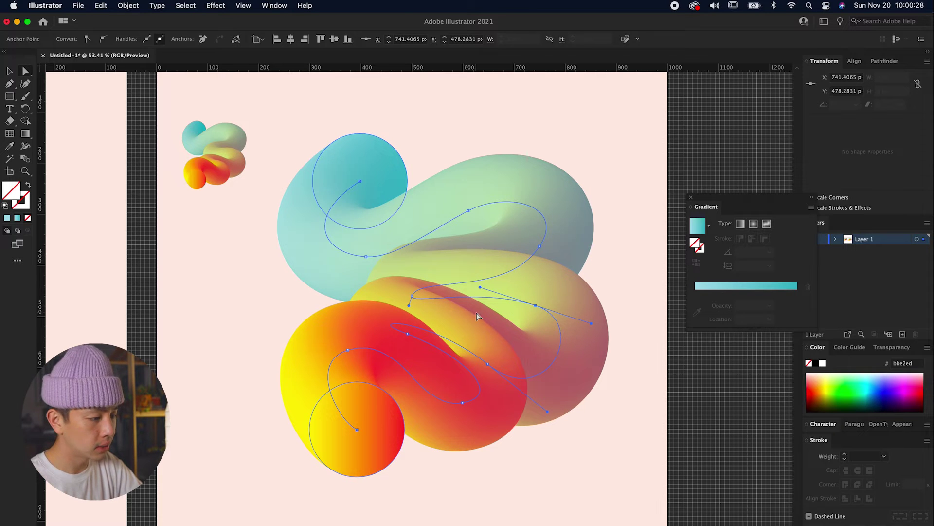
drag(480, 287, 497, 295)
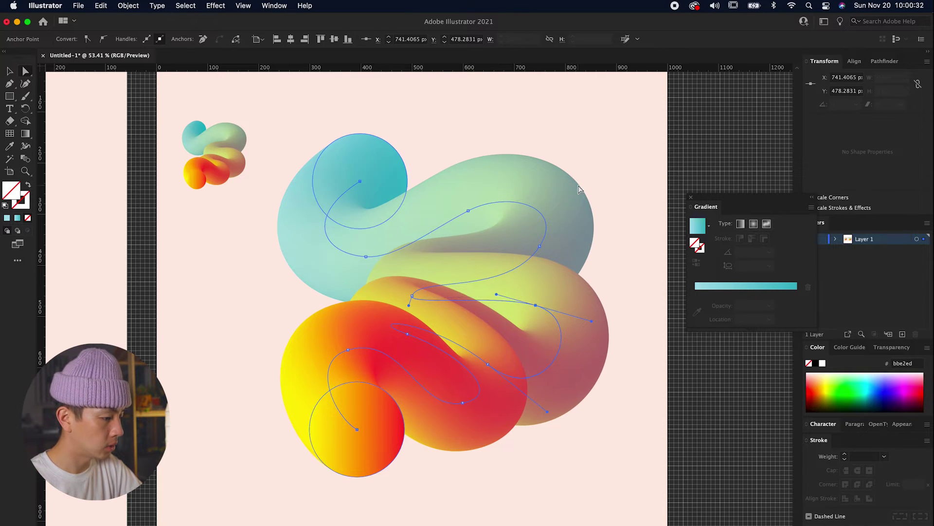
Adjust the blend spine's anchor points at the red fold and at the light blue bend below the upper circle
click(470, 405)
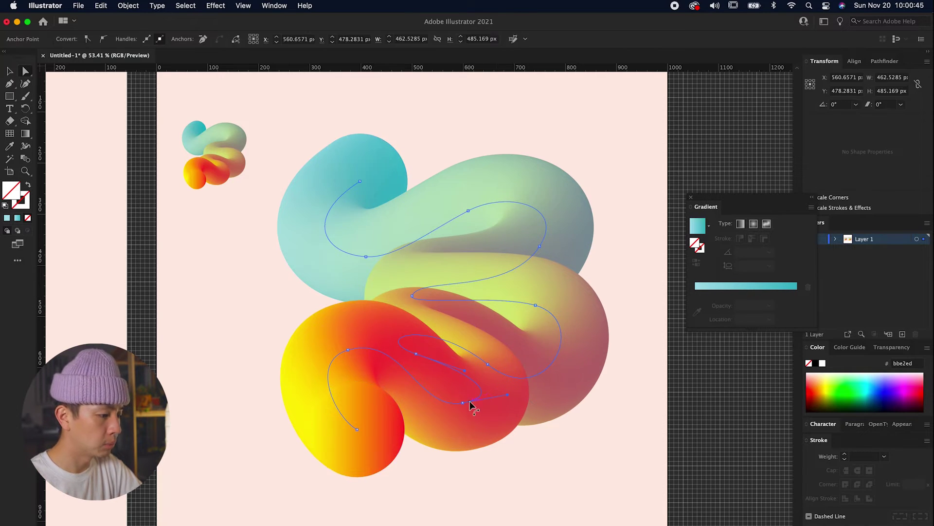
click(463, 403)
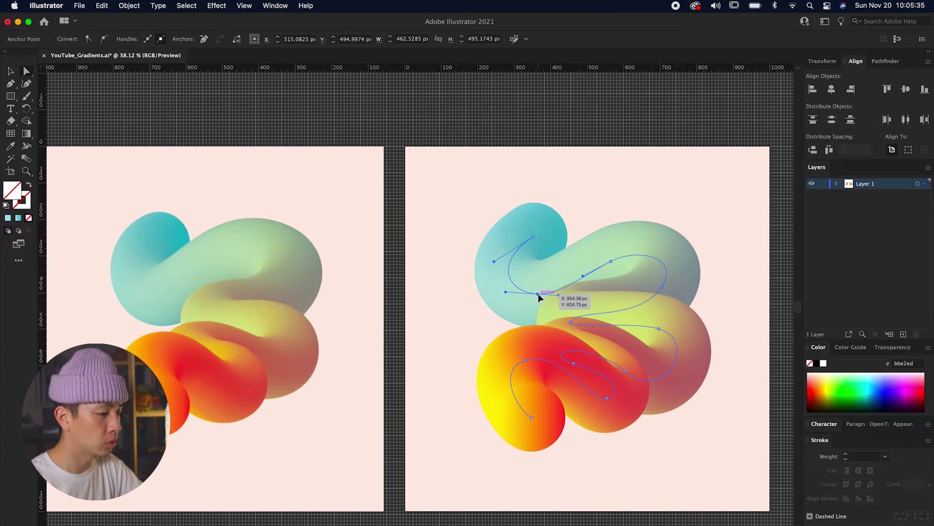
drag(538, 294, 543, 290)
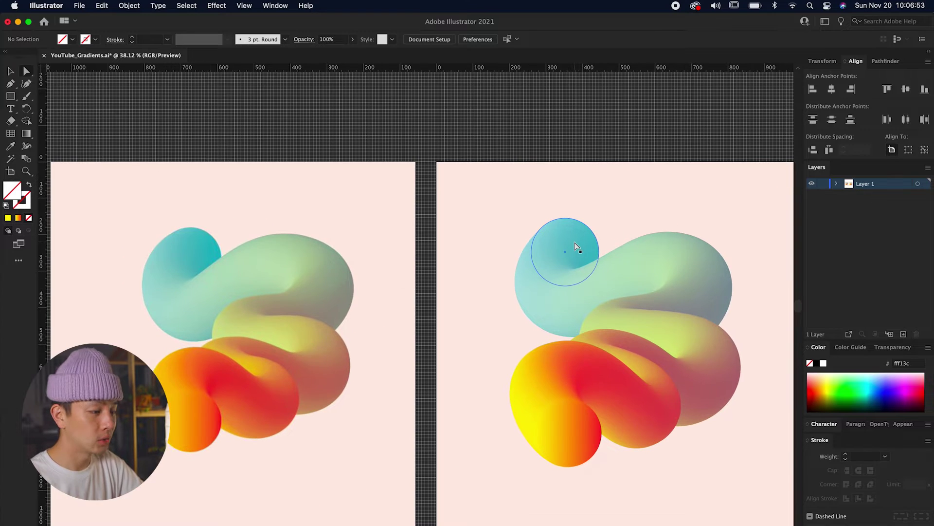
click(575, 233)
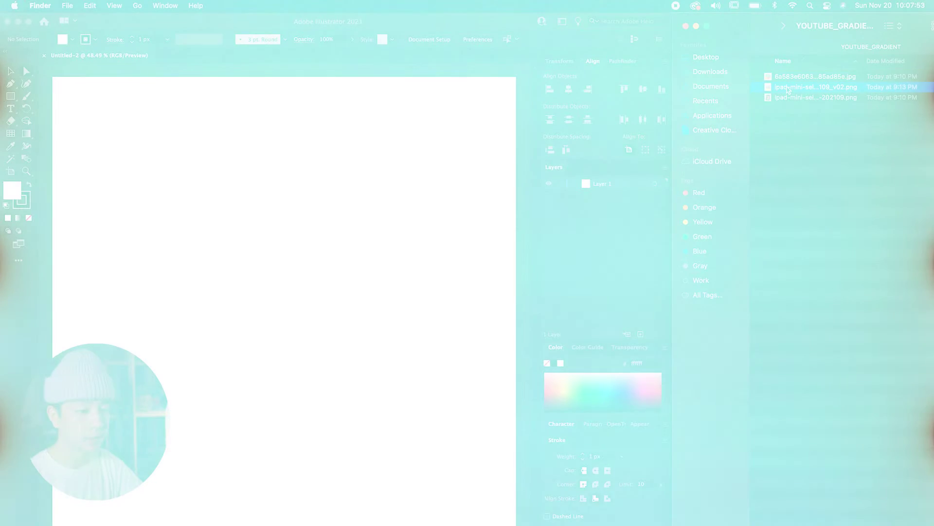
Preview the reference images in Finder and place the iPad mini image ending in 202109.png in the new Illustrator document
key(space)
key(Down)
key(space)
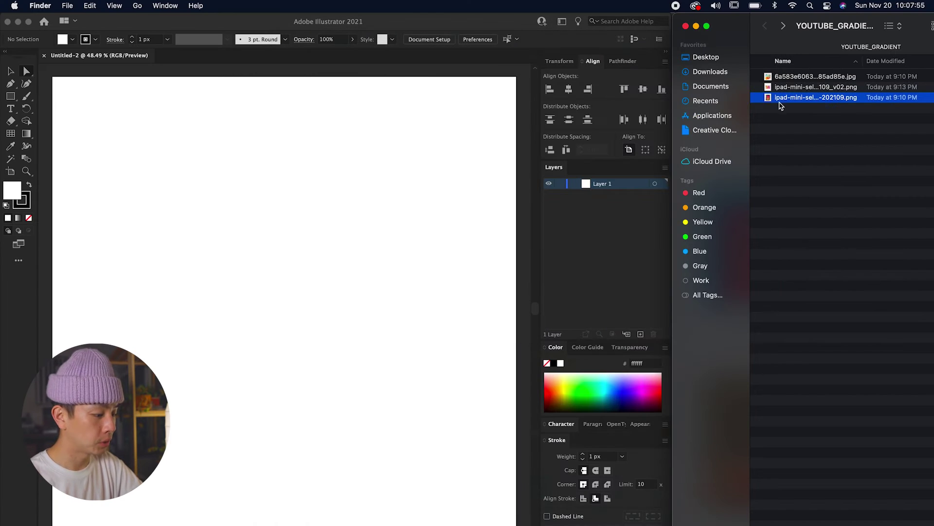
drag(816, 97, 324, 316)
click(323, 310)
key(super+minus)
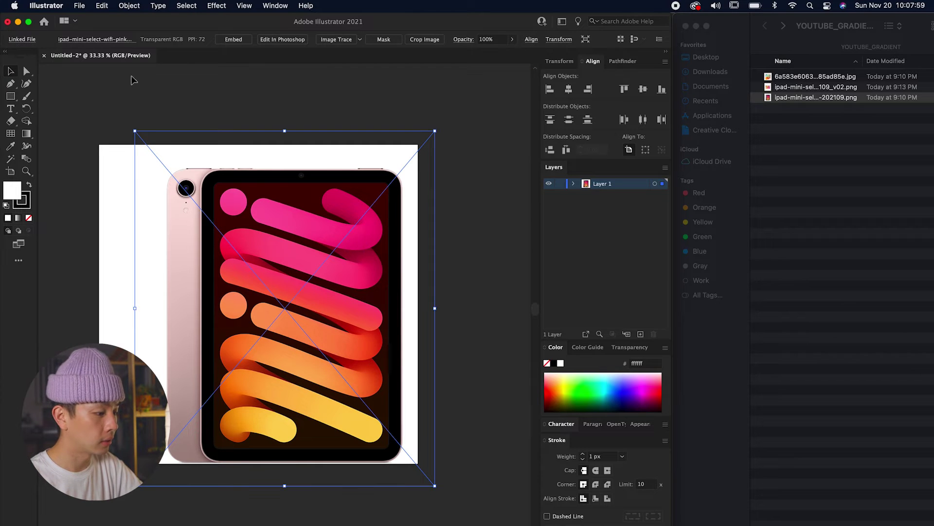
Rotate the iPad mini image to landscape and narrow it to fit on the artboard, with the document window enlarged
drag(439, 128, 438, 371)
drag(461, 309, 423, 310)
drag(353, 317, 334, 317)
drag(369, 311, 482, 319)
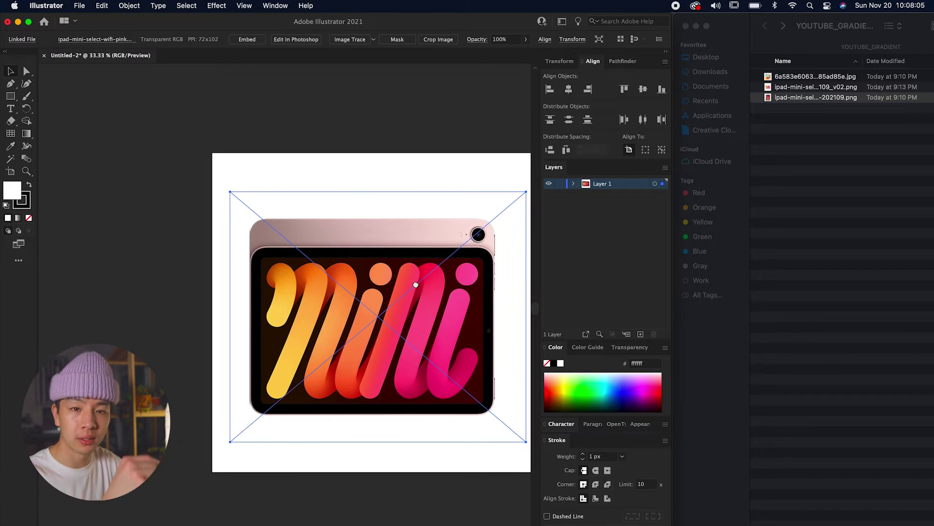
drag(416, 285, 355, 283)
double_click(403, 26)
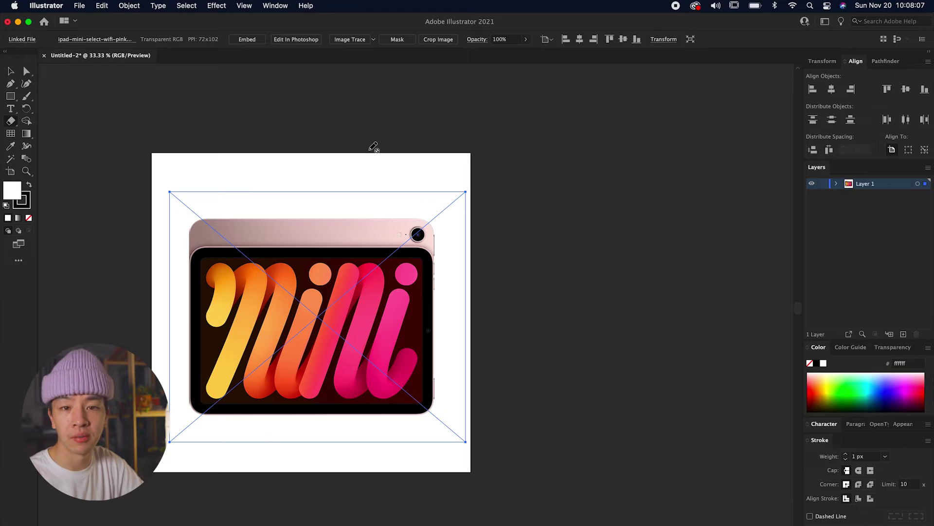
drag(417, 151, 417, 144)
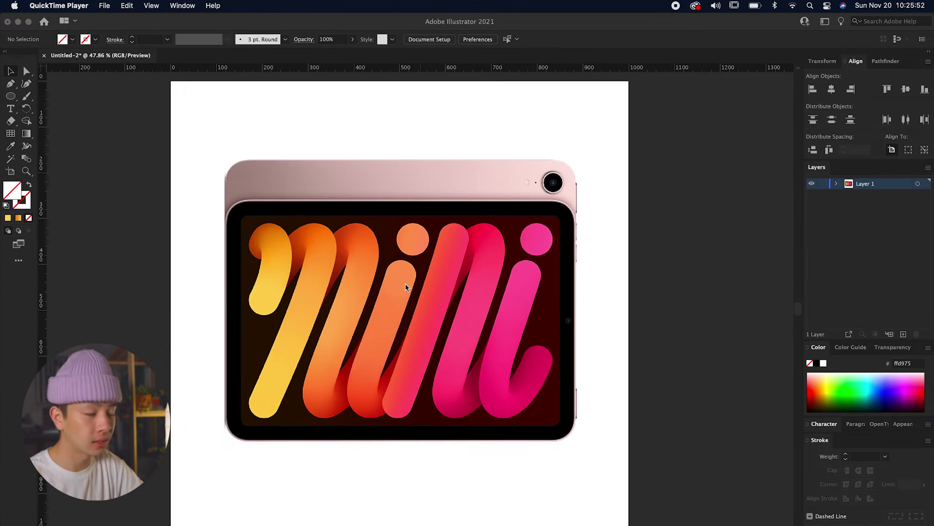
Trace the centre line of the first short yellow stroke with the Pen tool, from its lower end around the top curl
click(370, 294)
scroll(372, 290, up, 5)
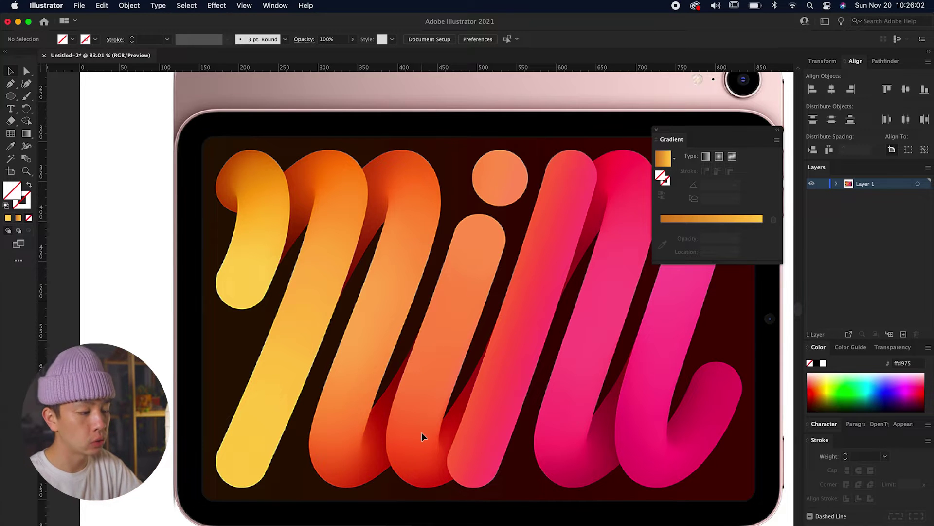
drag(530, 196, 444, 196)
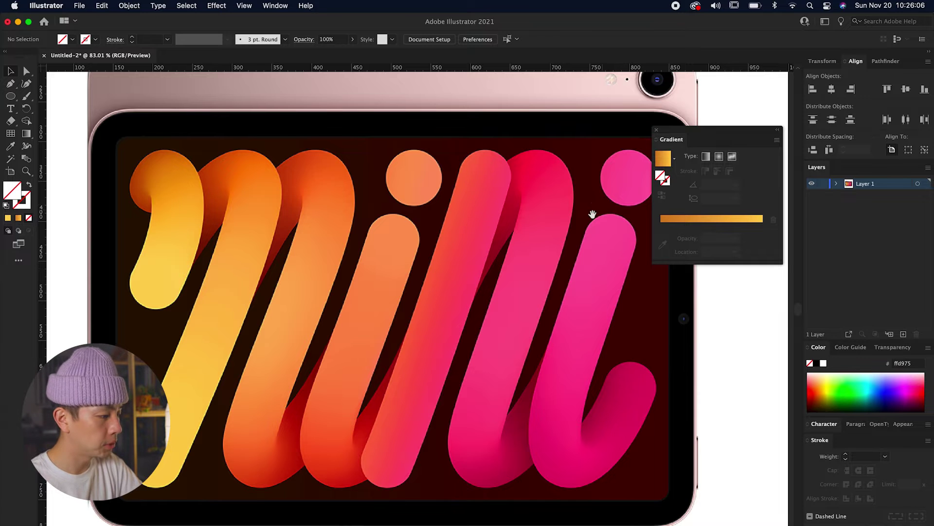
drag(608, 208, 590, 242)
scroll(573, 249, down, 4)
scroll(562, 253, up, 5)
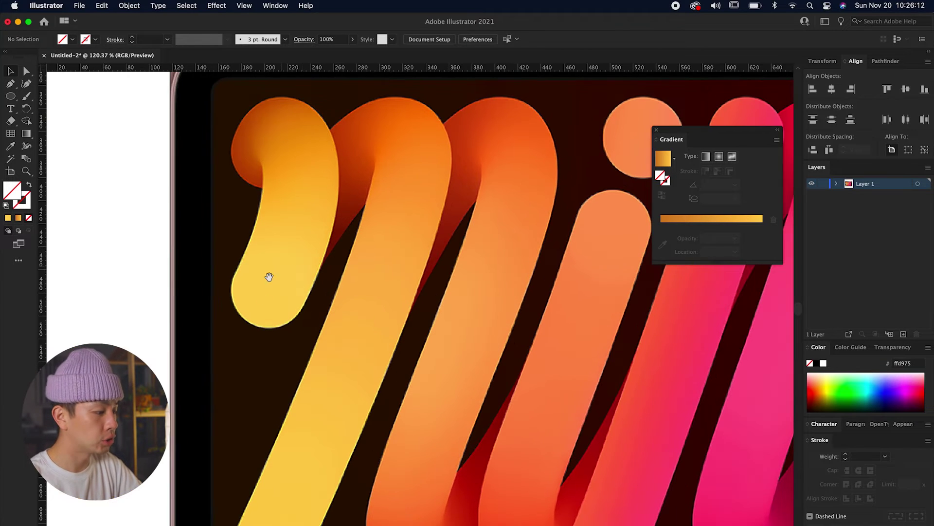
click(11, 86)
scroll(271, 371, up, 3)
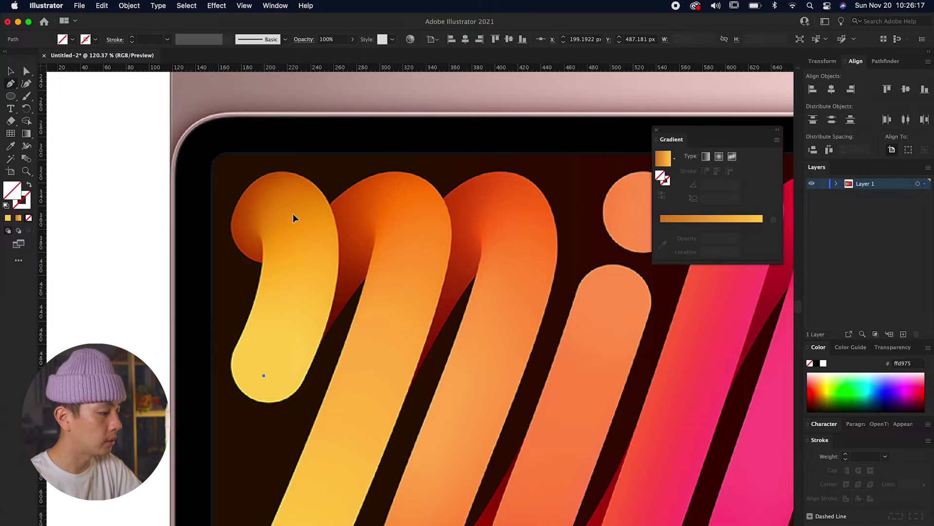
drag(292, 213, 264, 171)
drag(252, 234, 270, 250)
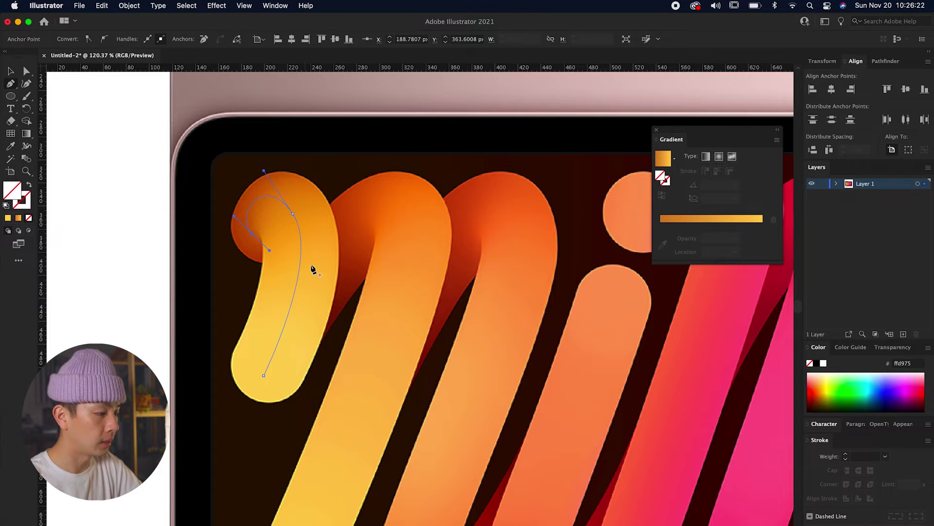
drag(316, 274, 313, 268)
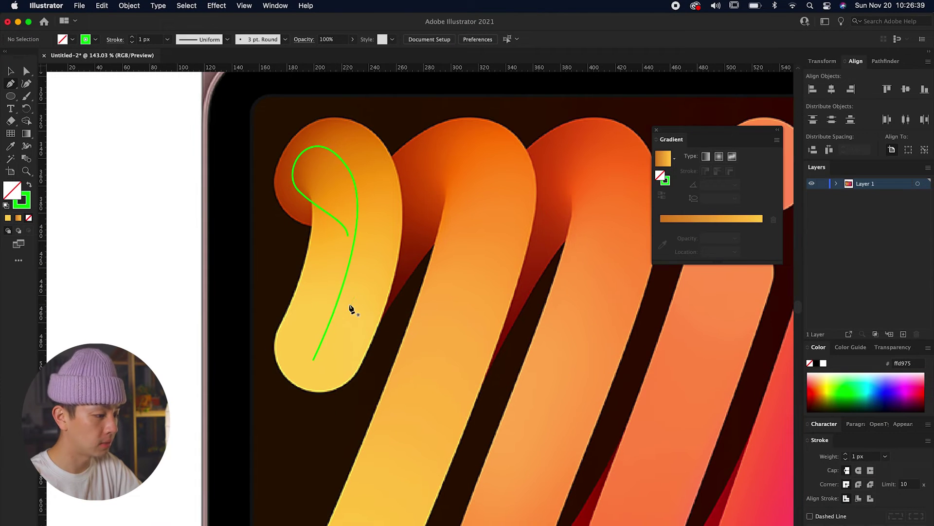
Trace the second stroke from behind the first one over its top bend to its lower end, and deselect the path
click(342, 310)
drag(473, 162, 526, 182)
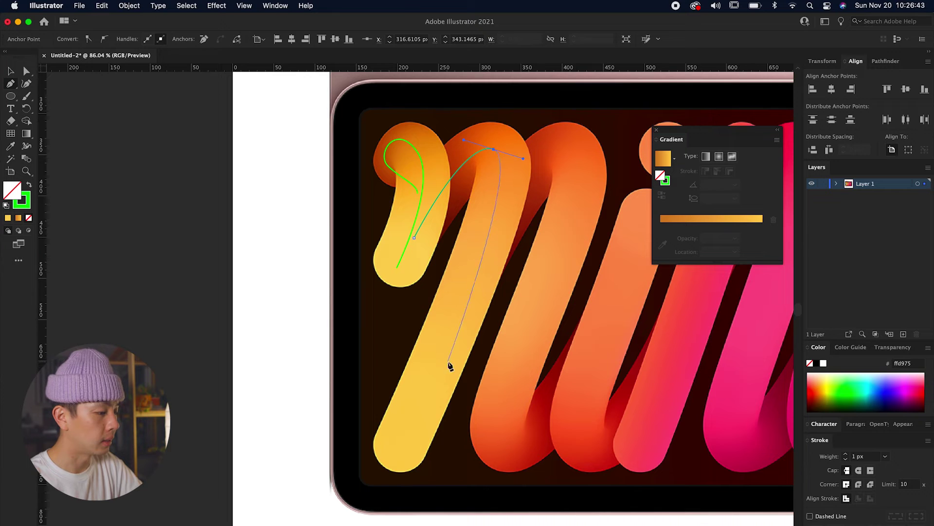
click(379, 501)
key(super+shift+a)
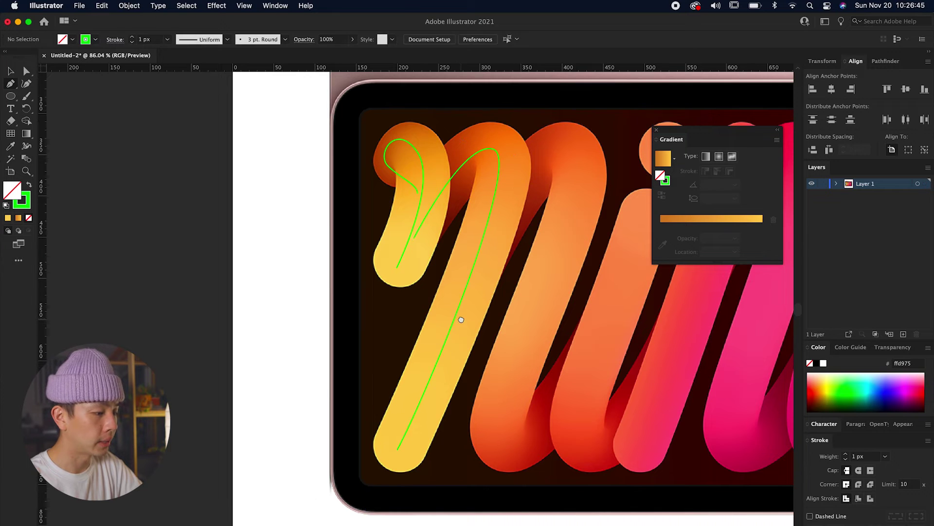
Trace the third stroke with the Pen tool from behind the second stroke, over its top bend and around its lower bend
scroll(437, 262, right, 3)
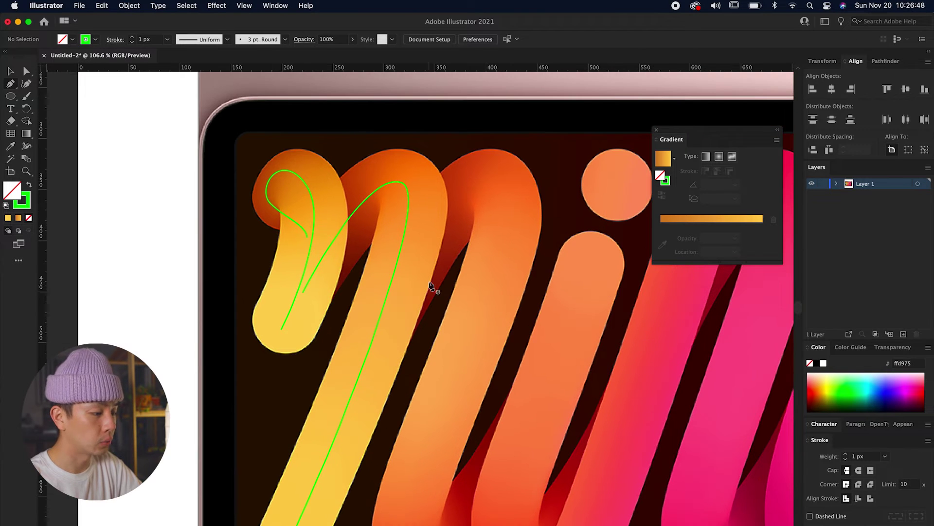
click(395, 291)
drag(484, 205, 526, 203)
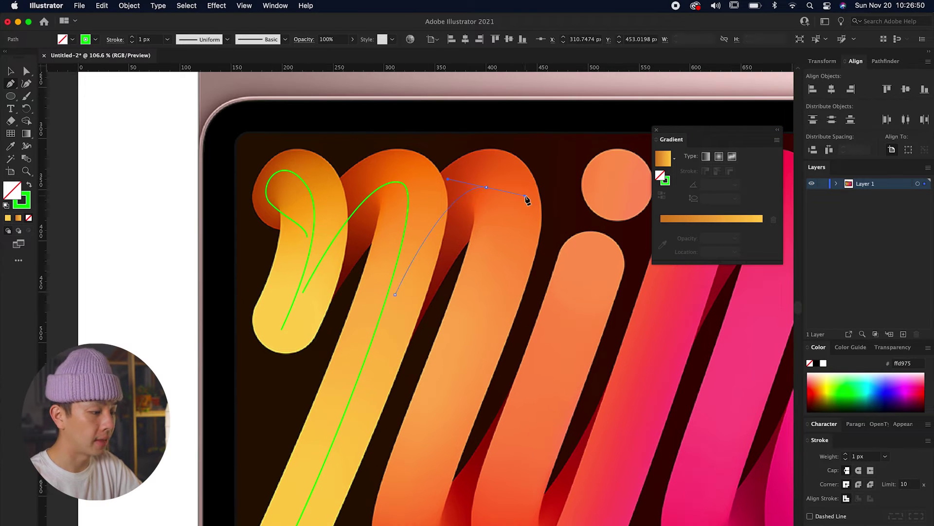
scroll(446, 341, down, 3)
drag(434, 375, 472, 481)
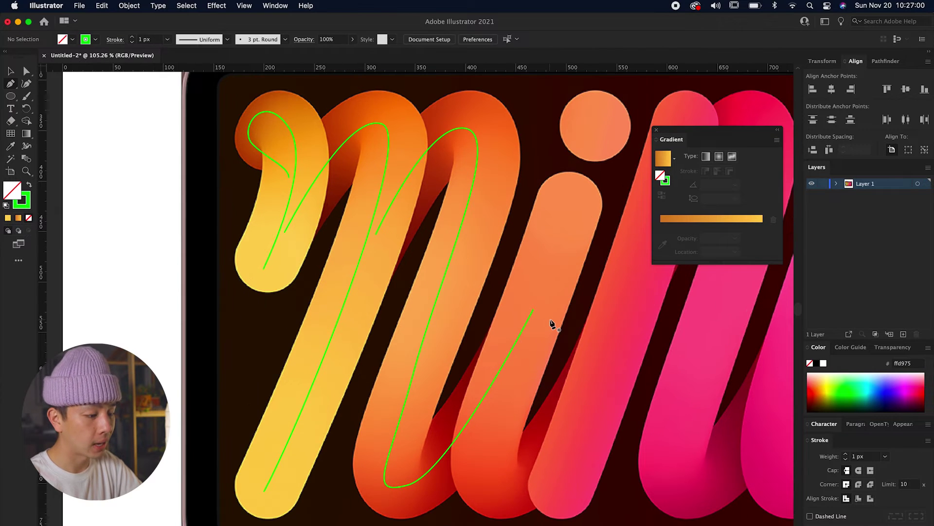
key(cmd+z)
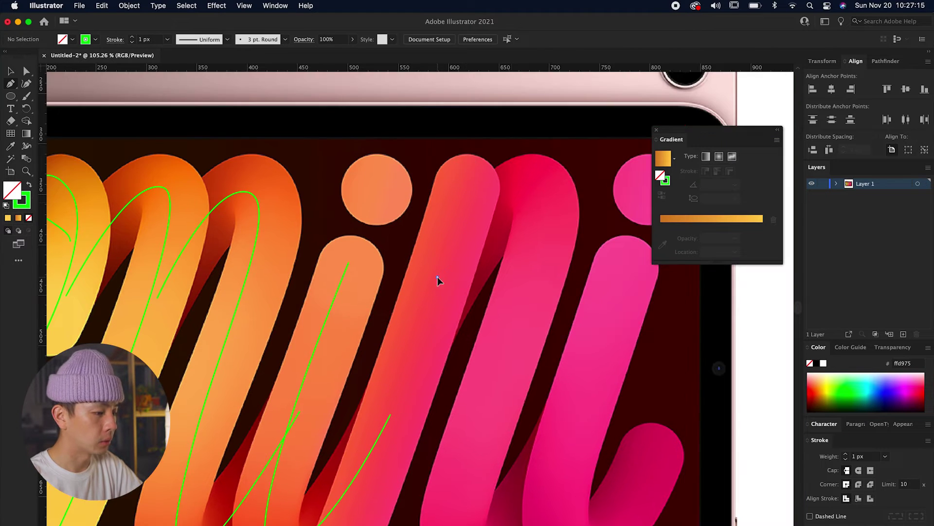
Trace the first part of the tall pink stroke, from behind the neighbouring stroke over its top bend
click(431, 204)
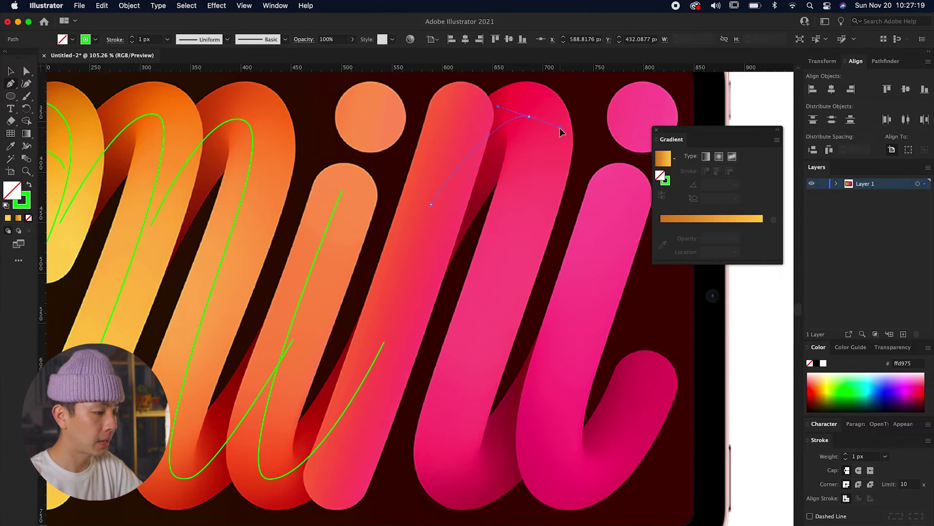
drag(560, 128, 561, 128)
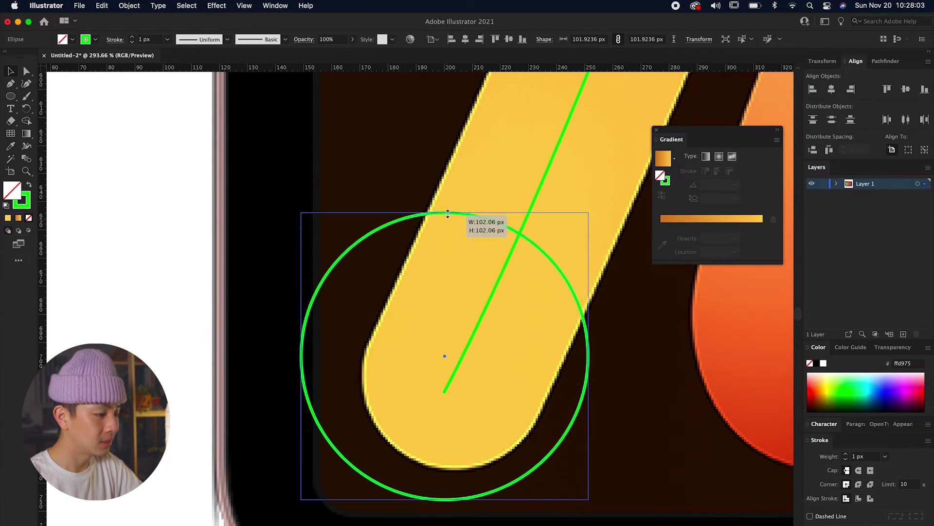
Shrink the circle to about 68 px so it matches the yellow stroke's width, and place it below the iPad image
drag(448, 209, 449, 262)
key(super+0)
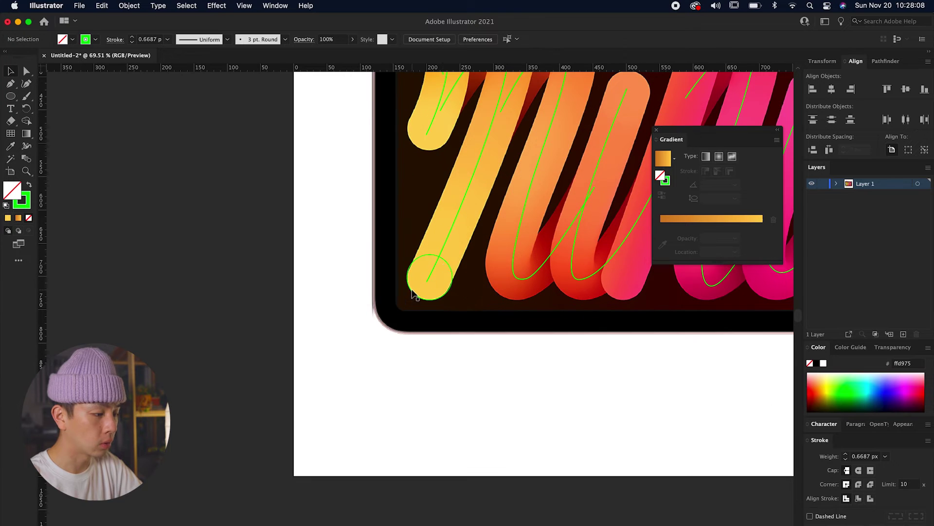
click(467, 351)
scroll(452, 370, up, 3)
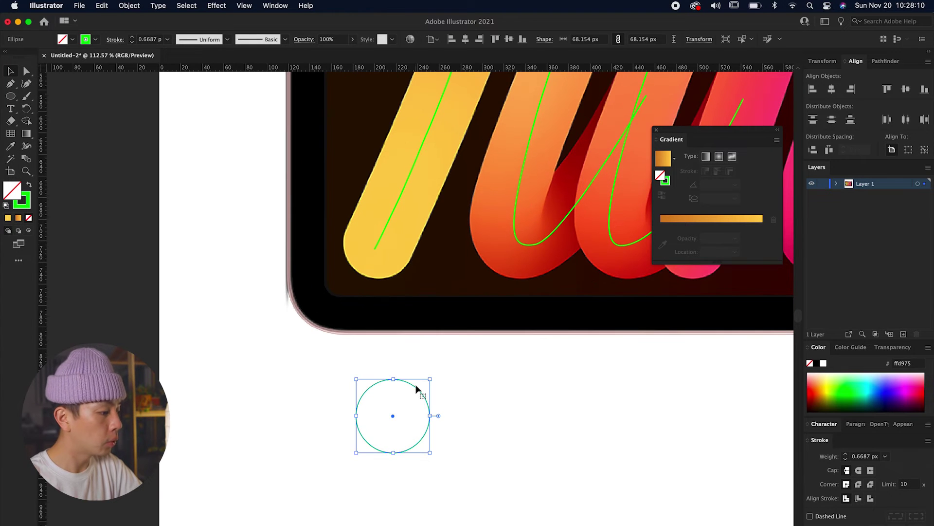
Fill the circle with the yellow sampled from the lower end of the second stroke
key(i)
click(368, 243)
scroll(236, 474, down, 3)
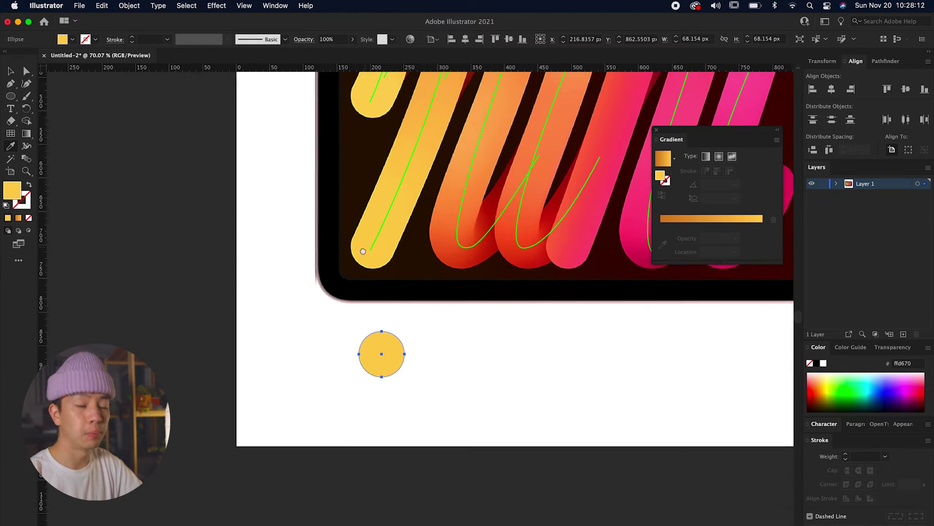
Duplicate the yellow circle to the side in the blank area below the iPad image
click(9, 73)
scroll(274, 272, down, 2)
drag(274, 273, 296, 271)
click(457, 424)
drag(343, 409, 454, 461)
scroll(425, 418, up, 3)
scroll(427, 444, up, 2)
key(super+z)
Fill the middle circle with a dark orange-brown sampled from the shaded part of the reference lettering
click(13, 146)
scroll(313, 176, up, 2)
click(335, 147)
scroll(375, 298, down, 5)
Blend the yellow circle and the dark orange-brown circle into one gradient tube
key(v)
click(226, 366)
key(ctrl+0)
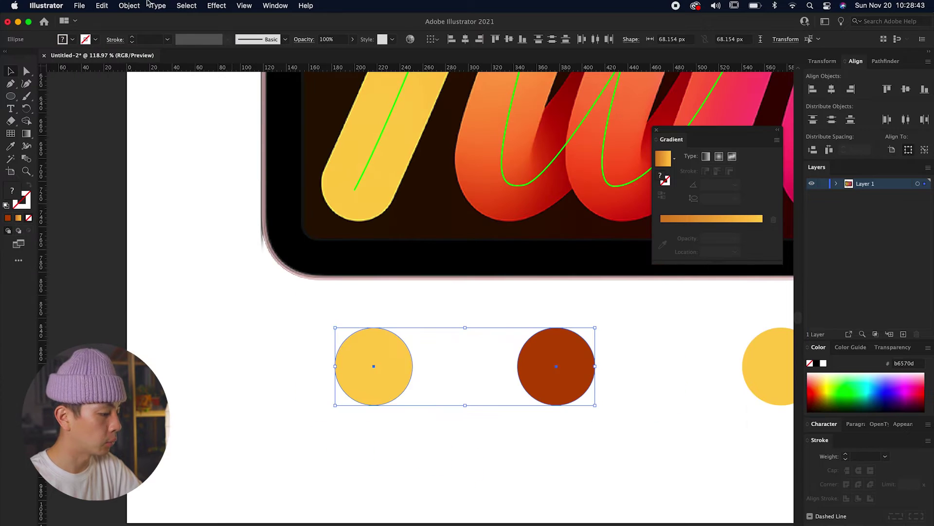
click(131, 4)
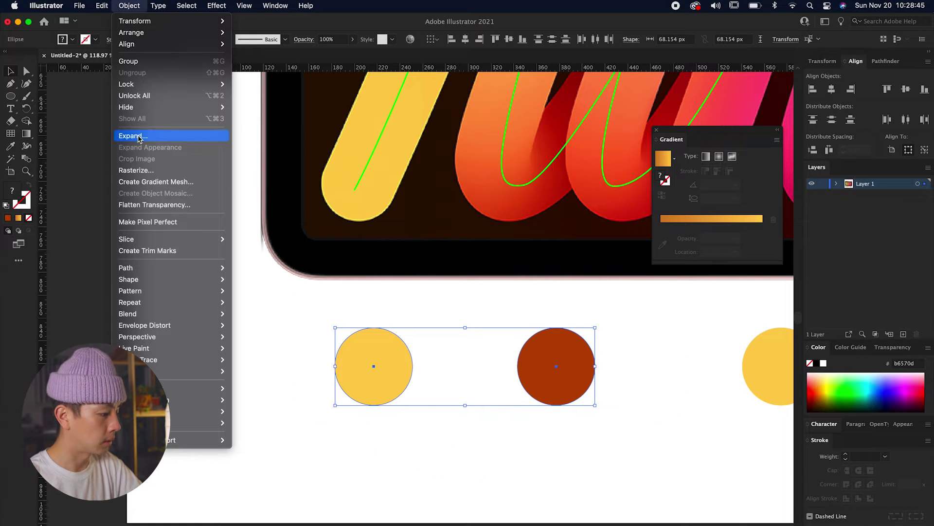
mouse_move(158, 314)
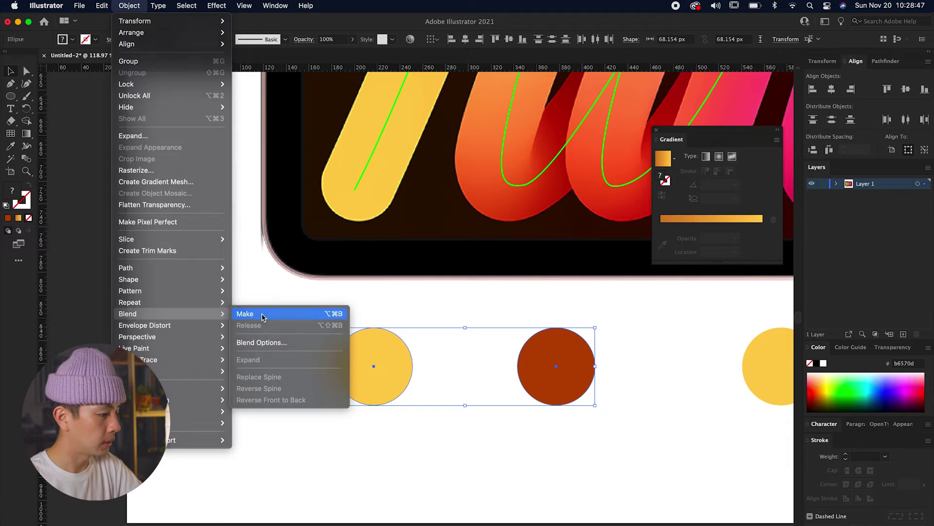
click(244, 313)
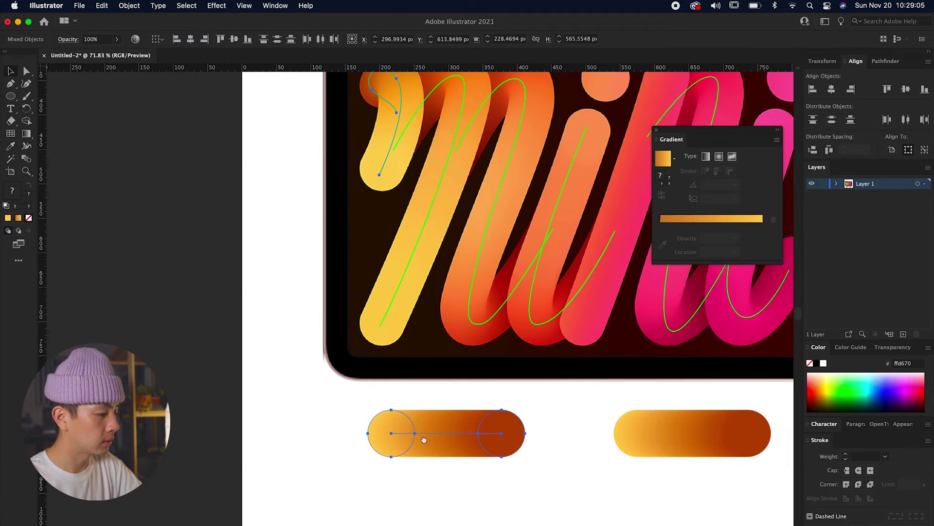
Replace the spine of one gradient tube with the traced path of the first short stroke, and deselect it
drag(417, 438, 416, 484)
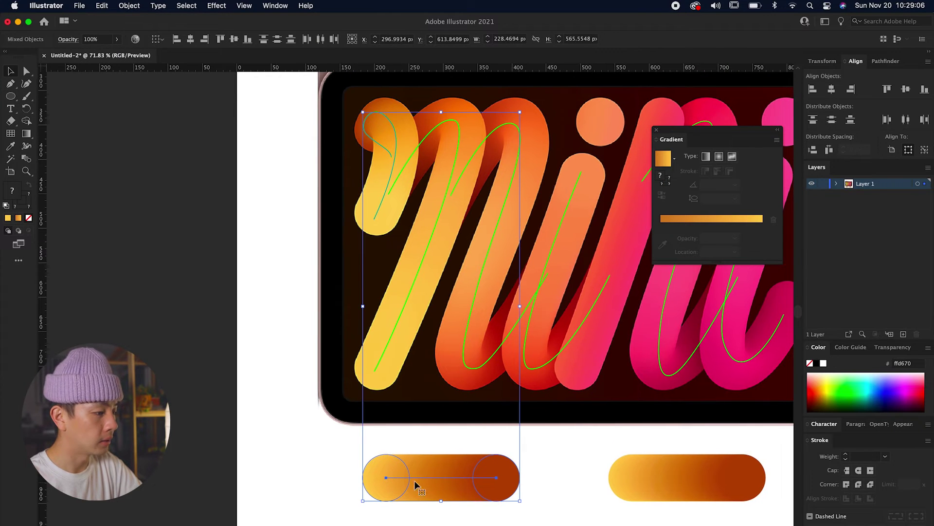
click(129, 6)
mouse_move(156, 315)
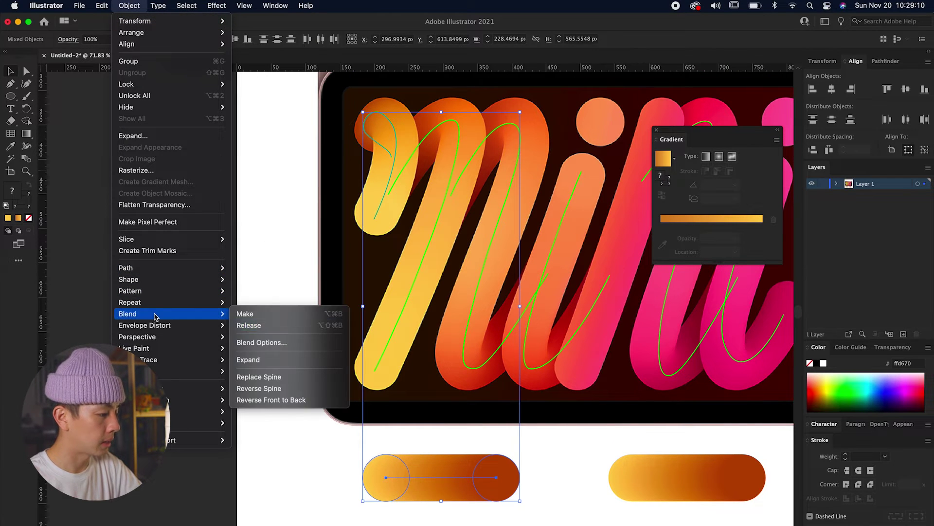
click(265, 377)
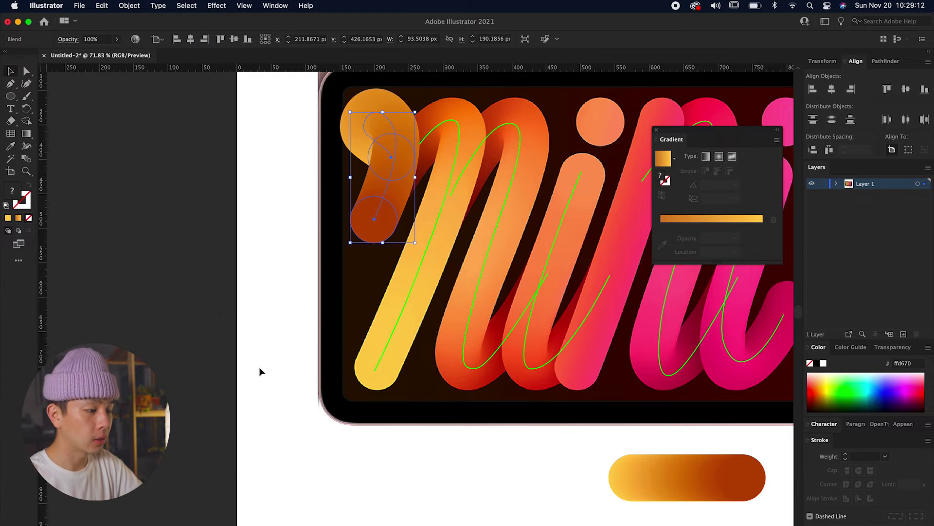
click(267, 356)
drag(267, 356, 257, 367)
Isolate the blend on the first stroke and fill its lower end circle with yellow
click(373, 230)
drag(378, 212, 360, 234)
double_click(370, 237)
scroll(367, 226, down, 3)
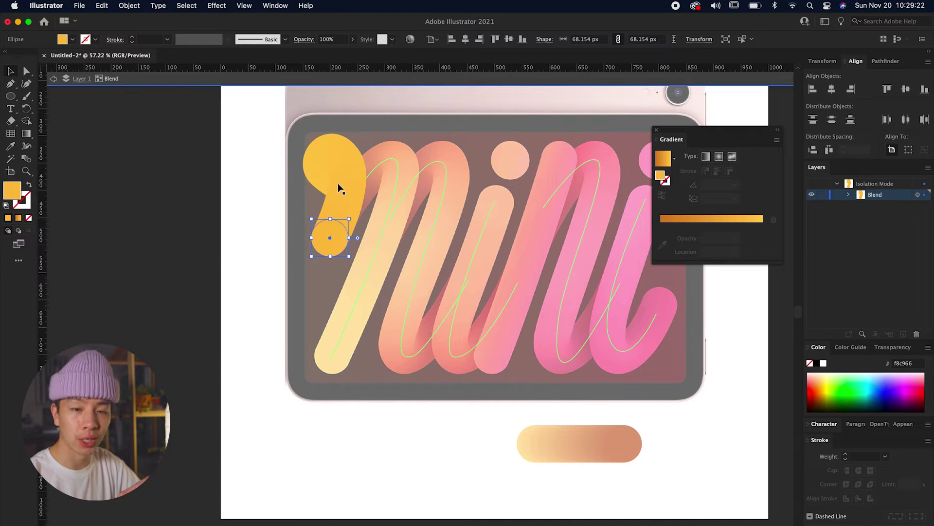
Fill the blend's other end circle with dark brown sampled from the spare tube, and nudge the spine's anchor near the top curl
click(341, 186)
click(350, 190)
click(11, 146)
click(638, 448)
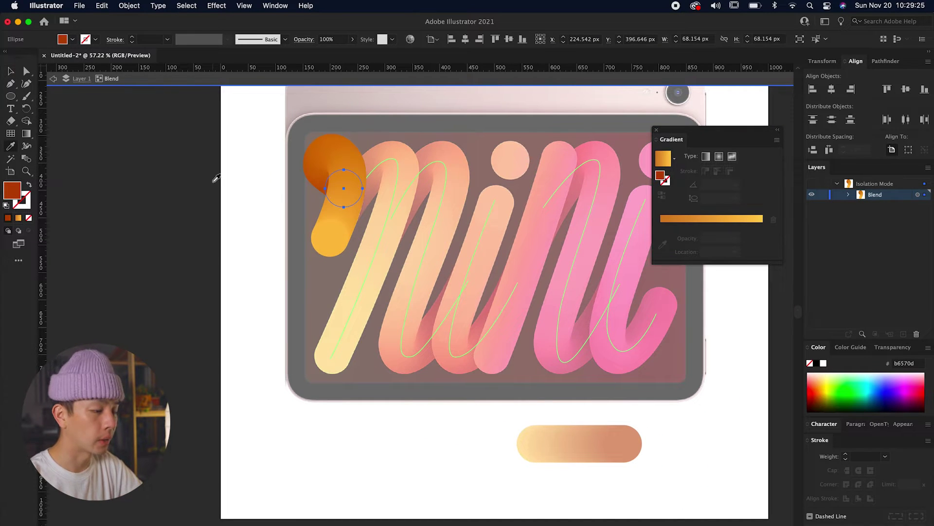
key(v)
double_click(162, 141)
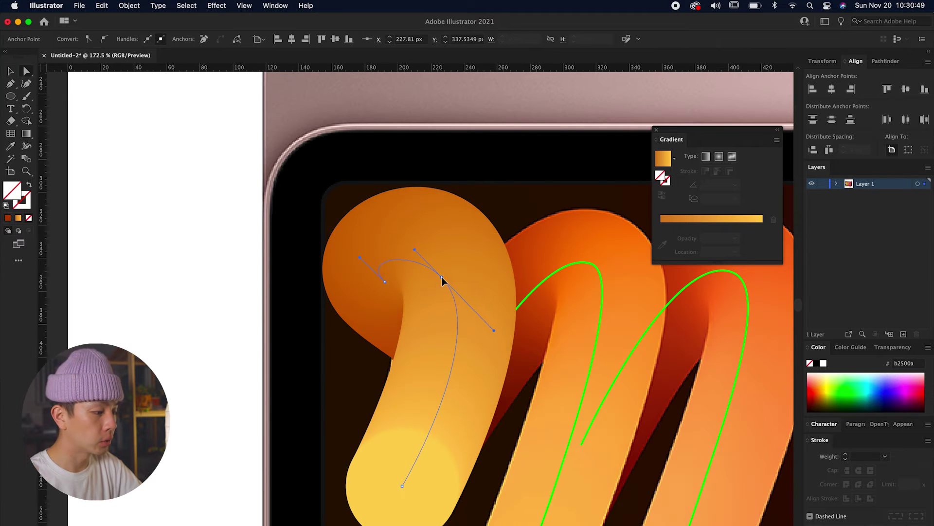
mouse_move(442, 277)
mouse_down()
mouse_move(403, 299)
mouse_move(423, 305)
mouse_move(438, 275)
mouse_up()
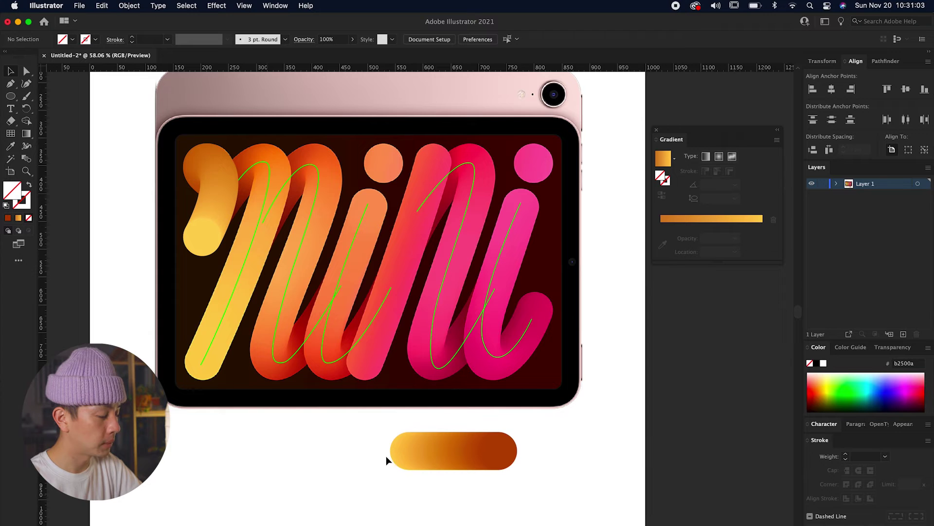
Replace the spare gradient tube's spine with the traced path of the second stroke, and deselect it
drag(389, 454, 246, 442)
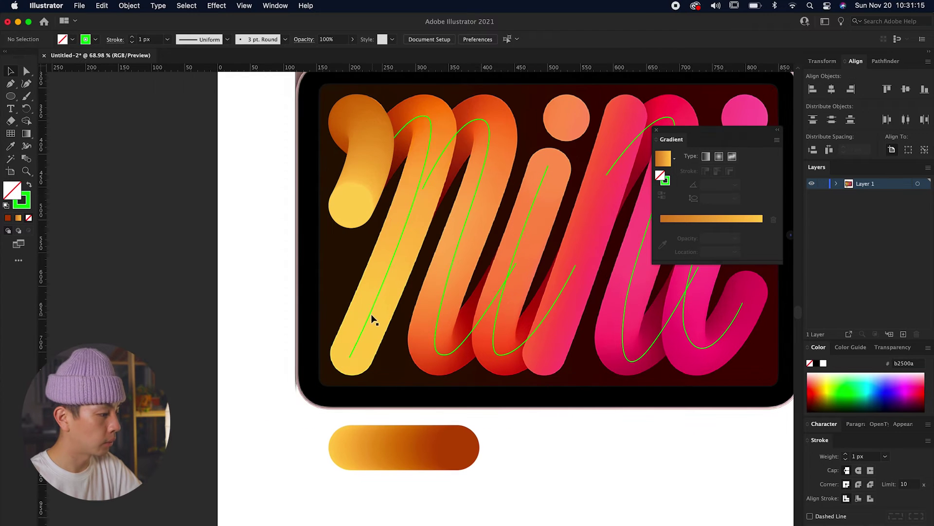
click(371, 316)
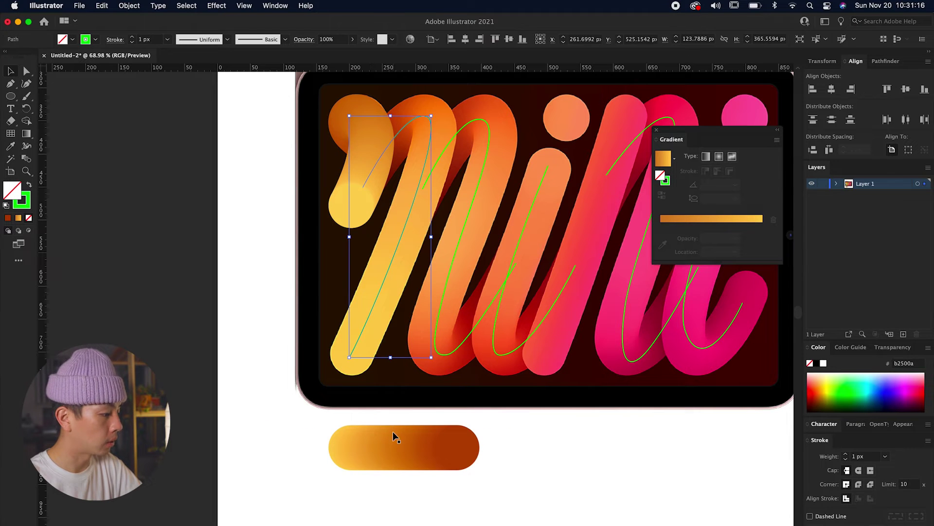
shift+click(394, 435)
click(129, 5)
mouse_move(128, 313)
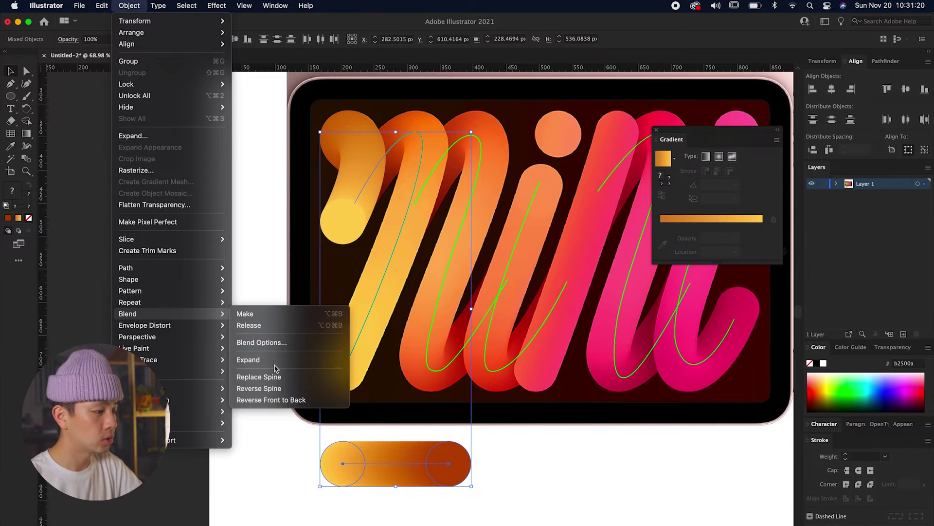
click(259, 377)
click(244, 411)
Move both gradient tubes off the artboard beside the iPad image to compare them with the reference
scroll(287, 395, up, 1)
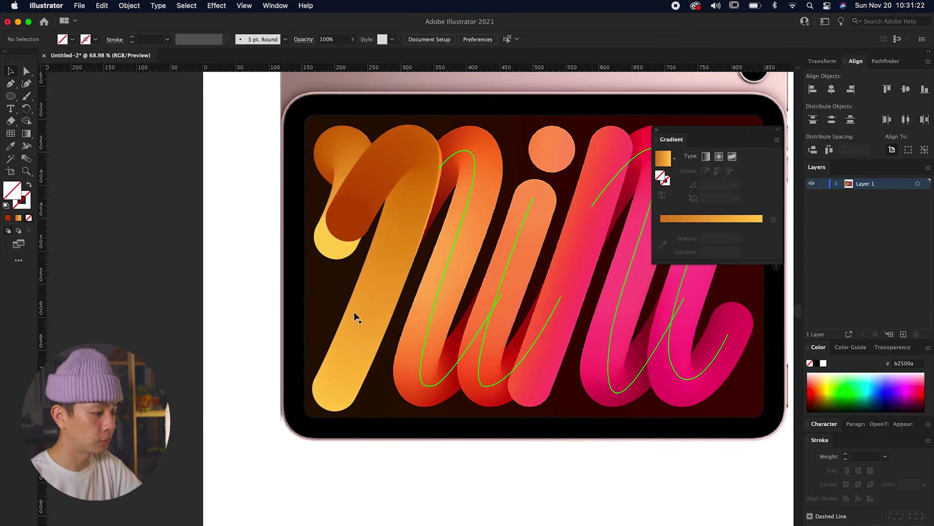
click(306, 266)
drag(365, 175, 124, 172)
click(236, 185)
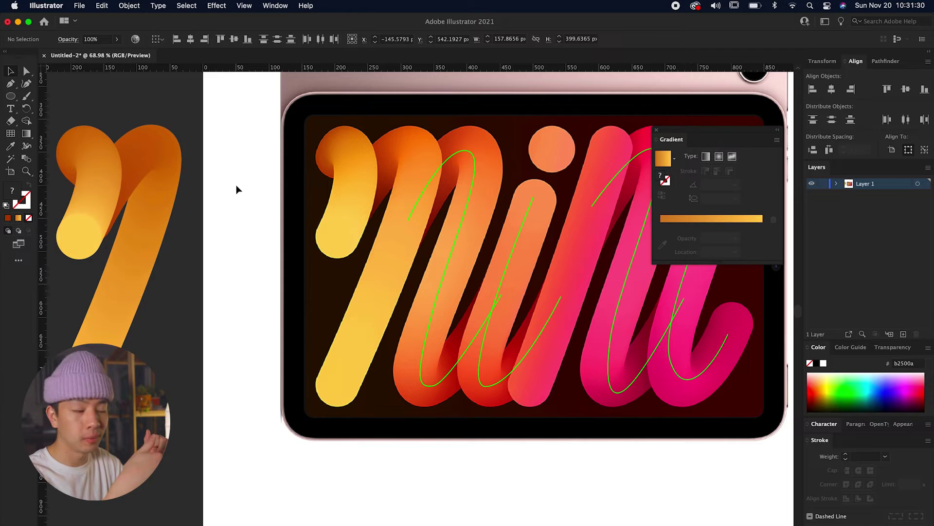
scroll(276, 185, left, 3)
scroll(211, 180, left, 3)
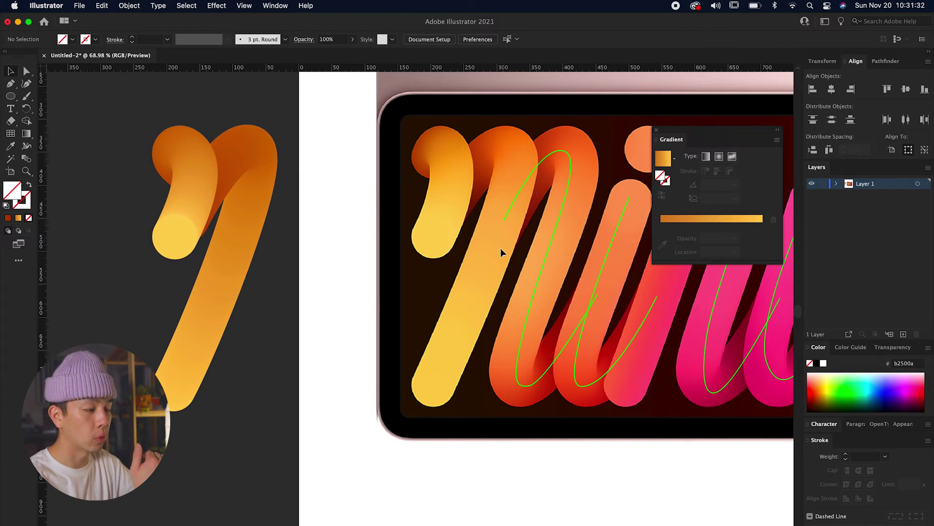
scroll(468, 334, left, 1)
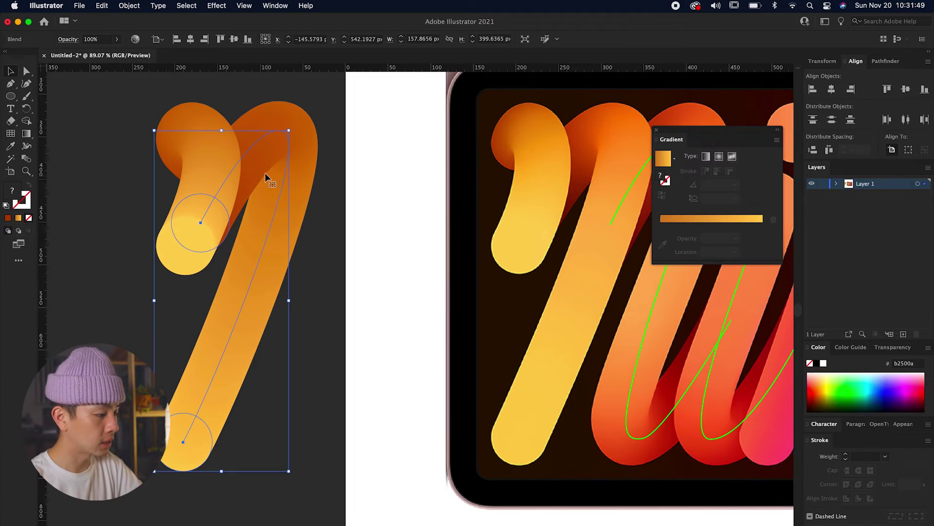
Reverse the spine of the second stroke's blend, and deselect it
click(129, 6)
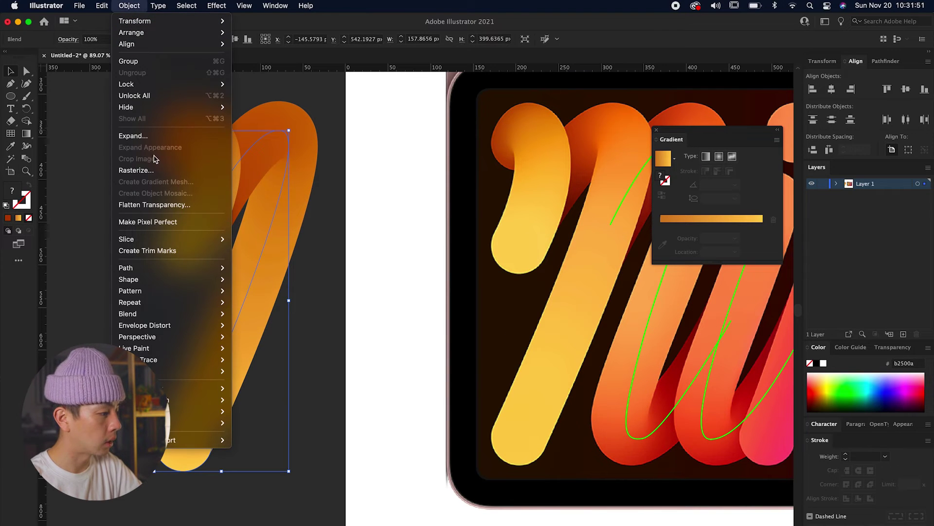
mouse_move(177, 312)
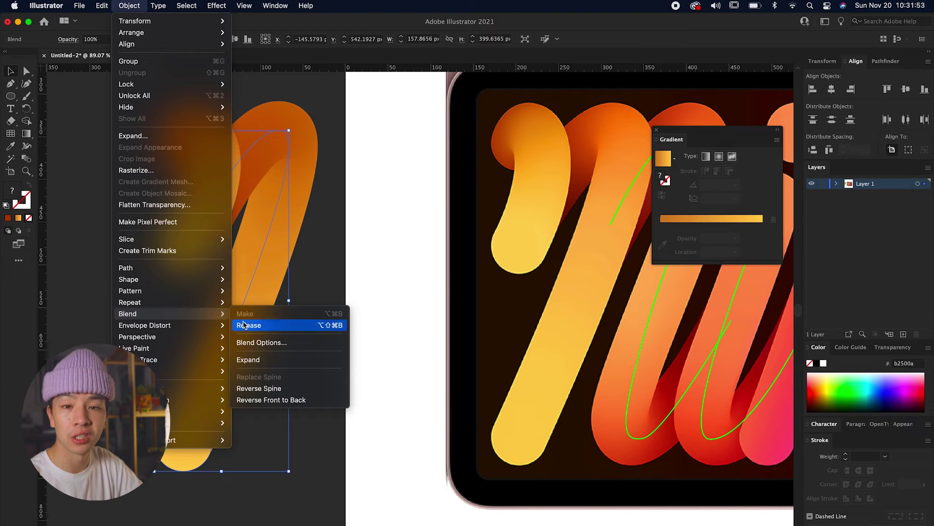
click(287, 392)
click(324, 355)
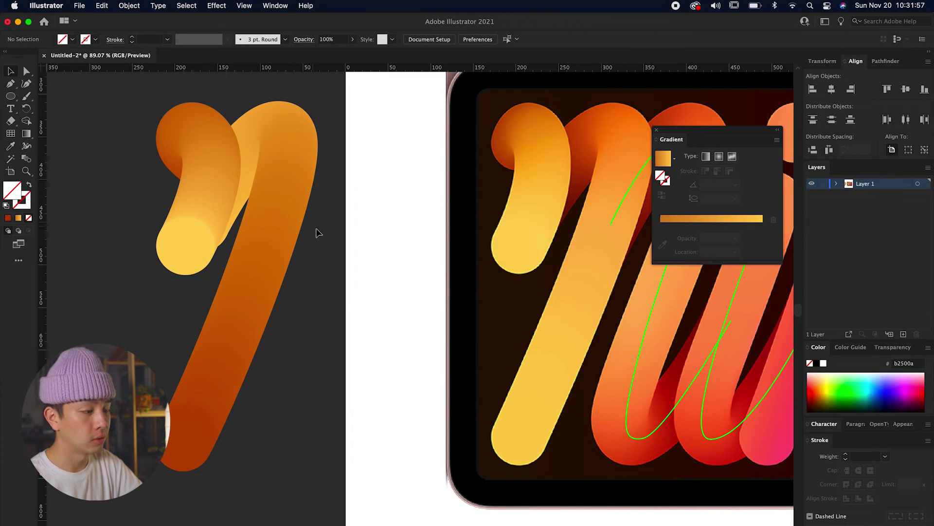
Isolate the second stroke's blend and fill its lower end circle with the yellow sampled from its upper end
click(294, 252)
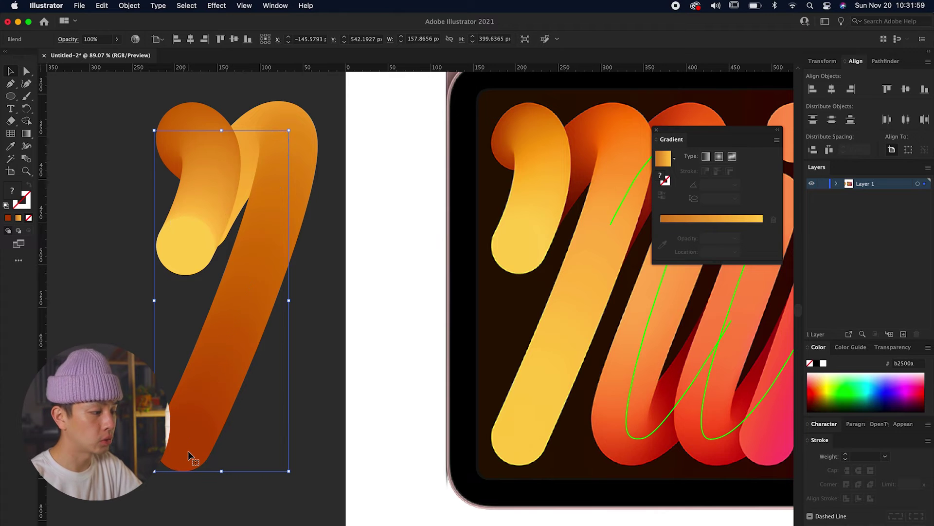
double_click(188, 453)
click(10, 147)
click(204, 219)
click(13, 69)
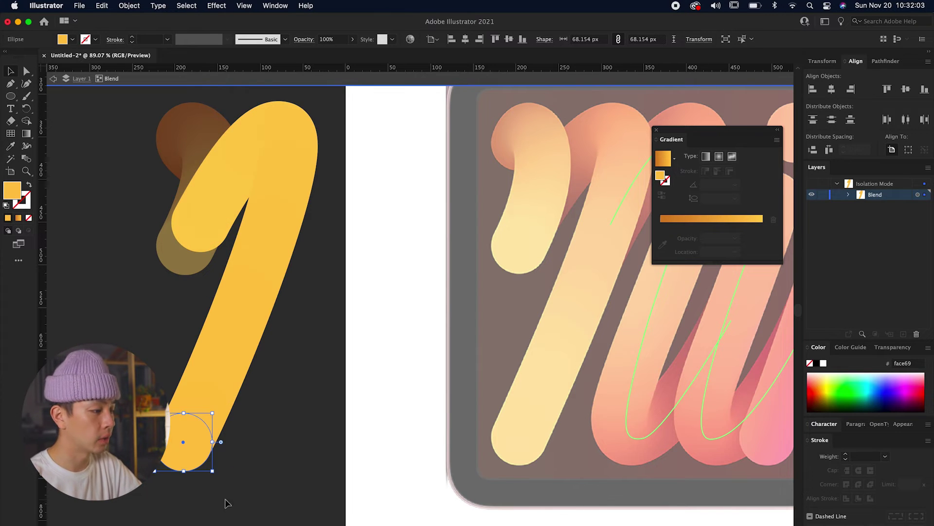
Fill the upper end circle of the second stroke's blend with a colour sampled from the reference's shaded area behind the first stroke
click(7, 148)
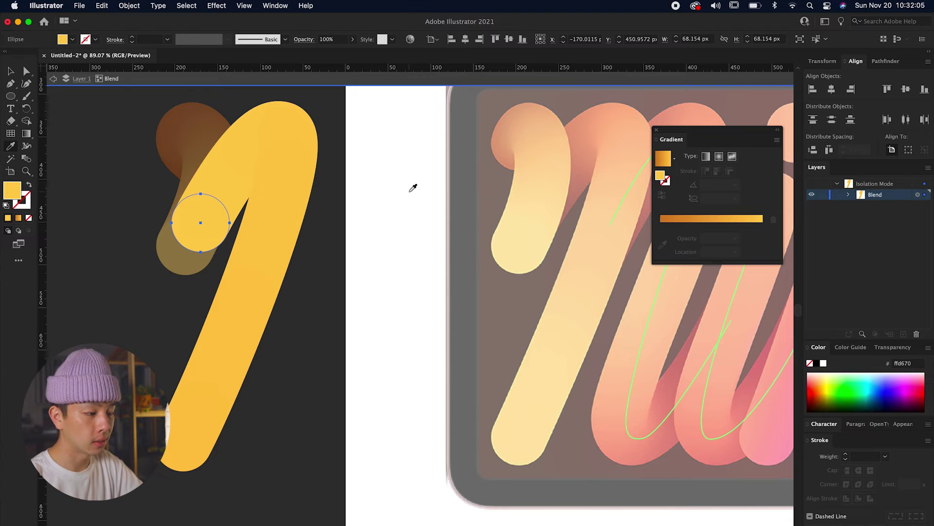
click(577, 190)
click(174, 157)
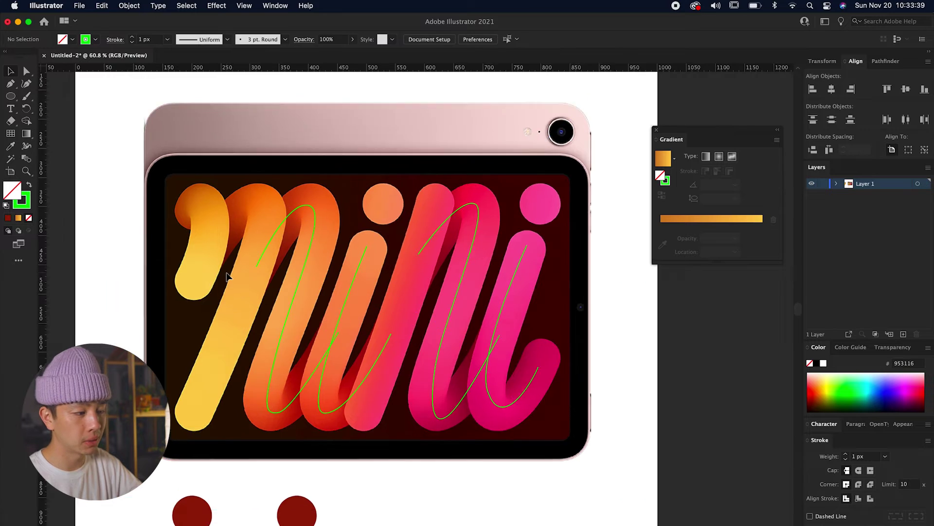
scroll(236, 272, up, 3)
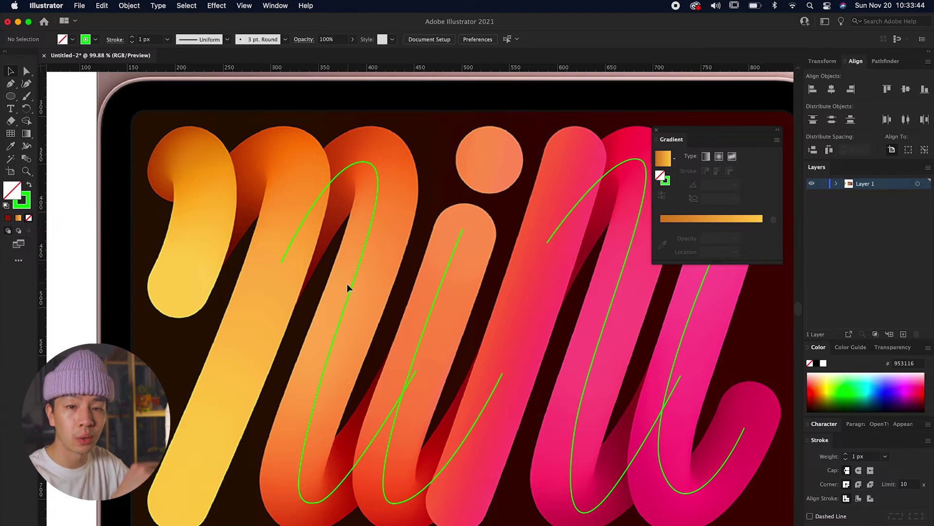
Cut the third stroke's path partway down its long slanted section with the Scissors tool, and deselect it
scroll(258, 252, down, 2)
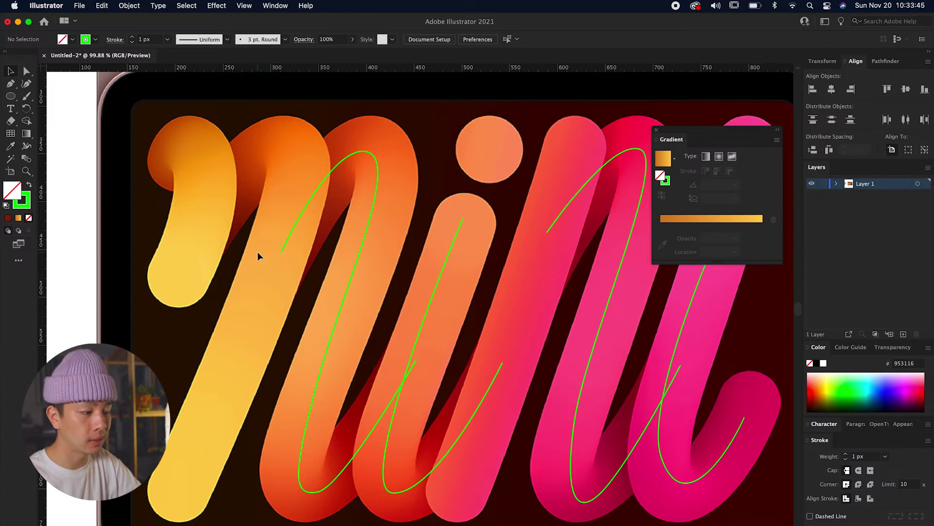
click(344, 303)
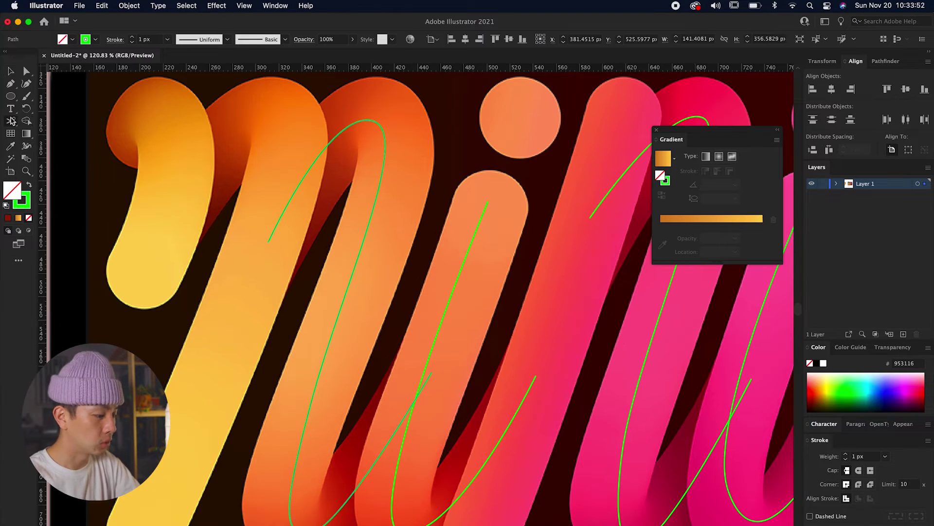
drag(11, 120, 41, 139)
click(40, 139)
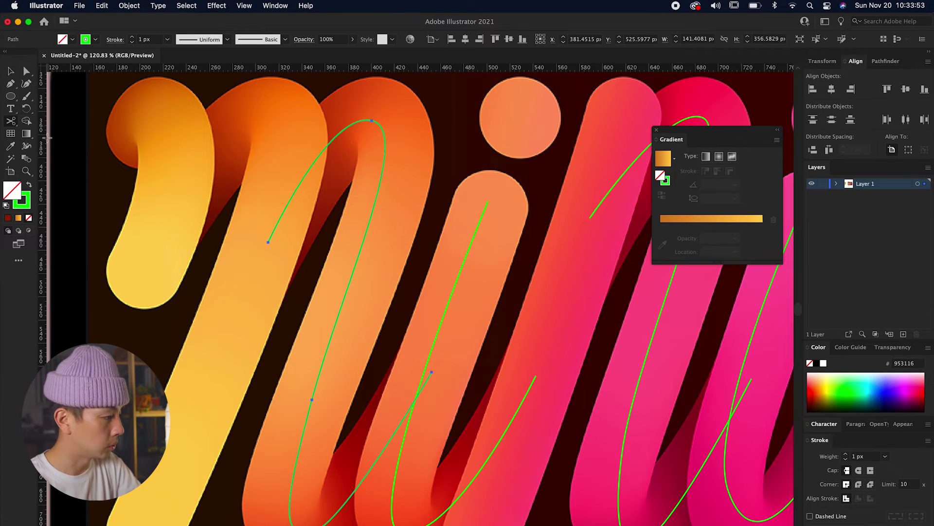
click(342, 304)
scroll(342, 305, down, 5)
click(11, 71)
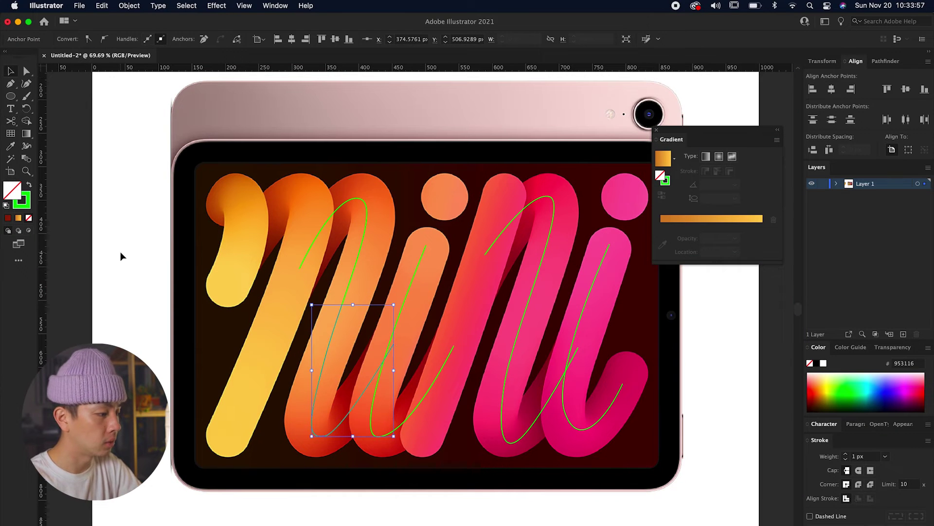
click(121, 252)
Fill the second circle below the iPad image with light orange sampled from the middle of the third stroke
scroll(249, 241, down, 4)
scroll(248, 242, left, 2)
scroll(372, 414, up, 2)
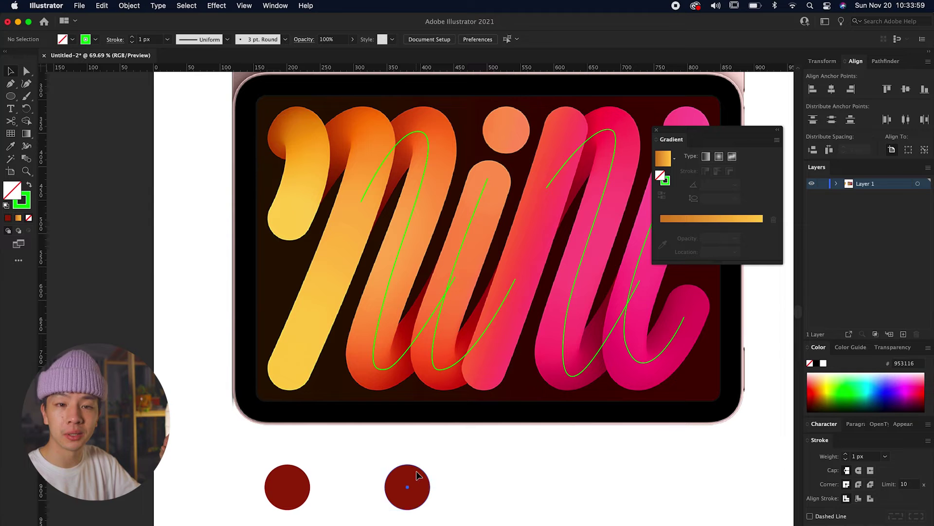
click(414, 475)
click(11, 147)
click(402, 231)
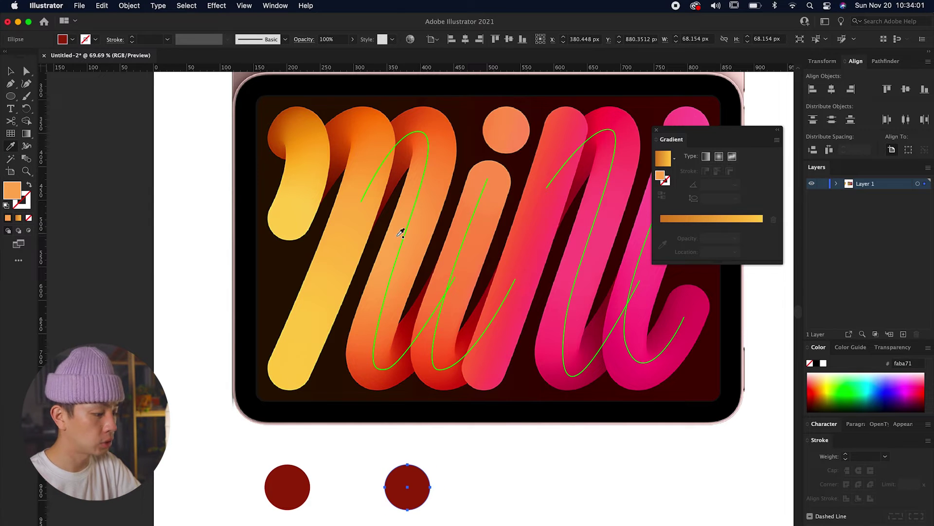
click(9, 73)
click(195, 335)
scroll(269, 419, right, 2)
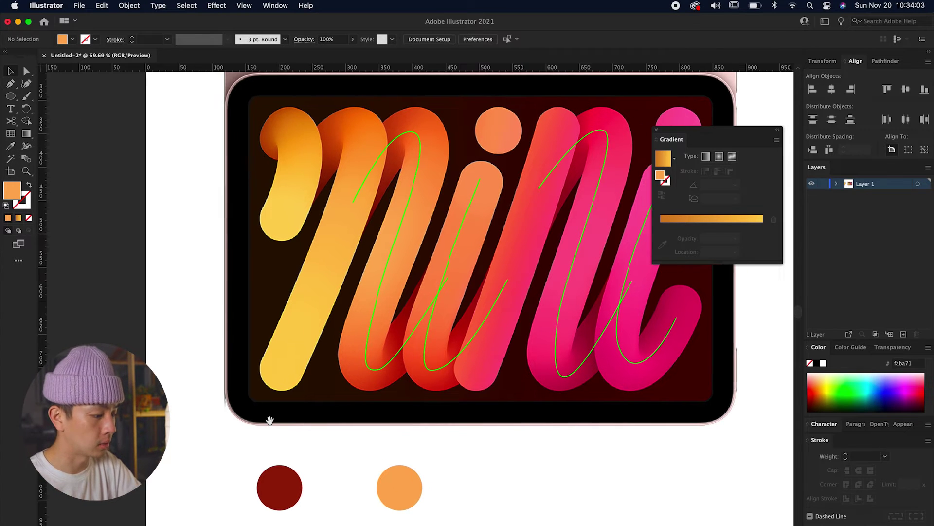
Set out a second pair of circles, light orange and dark red, beside the first pair below the iPad image
drag(286, 495, 547, 491)
drag(403, 491, 474, 492)
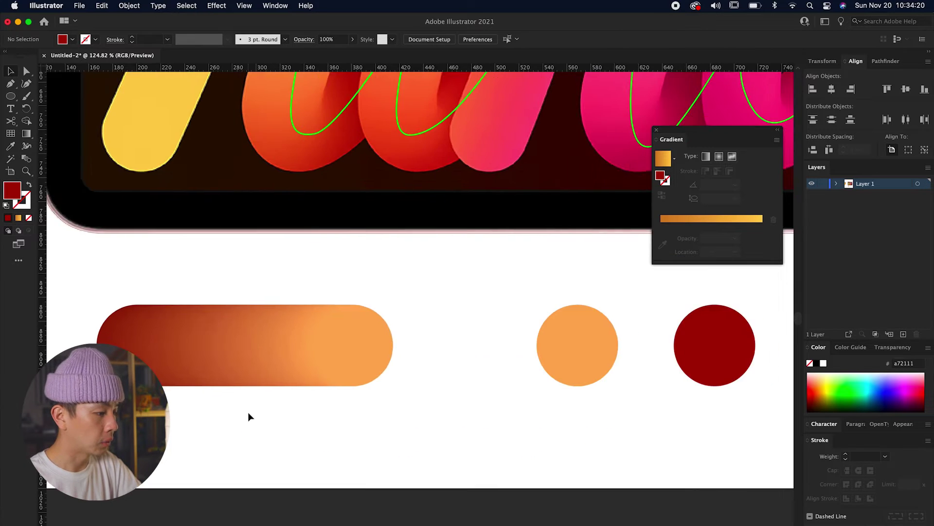
scroll(248, 411, down, 3)
click(474, 340)
shift+click(580, 376)
scroll(579, 376, up, 3)
drag(540, 375, 600, 375)
Blend the second pair of light orange and dark red circles into a gradient tube
drag(630, 442, 361, 332)
click(129, 5)
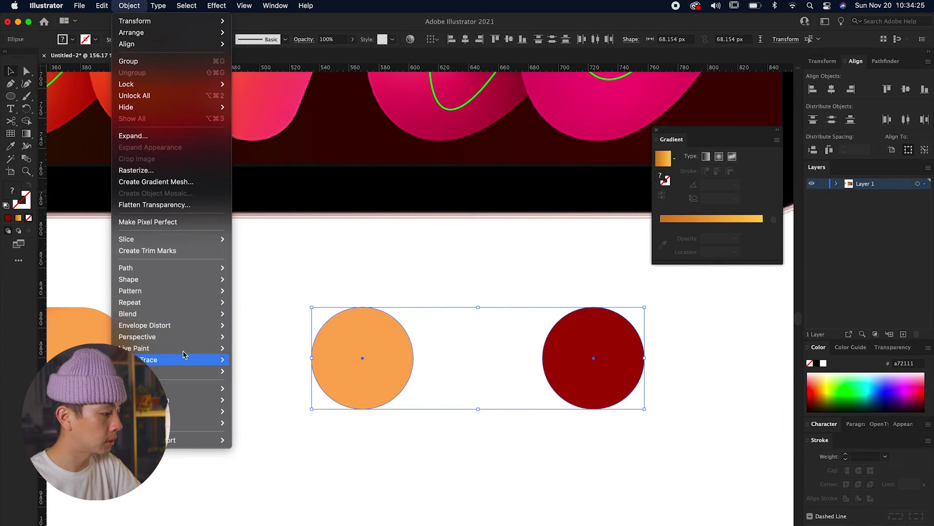
click(244, 314)
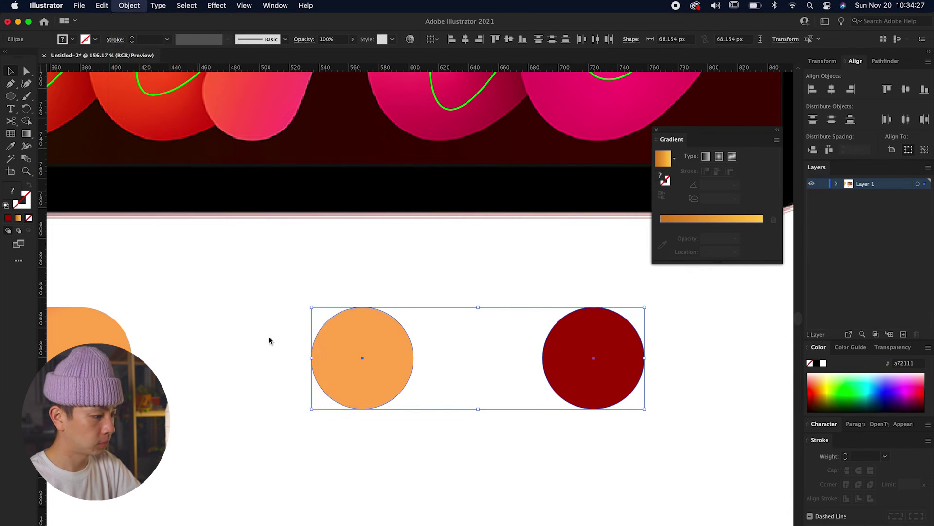
scroll(269, 335, down, 5)
scroll(269, 336, up, 3)
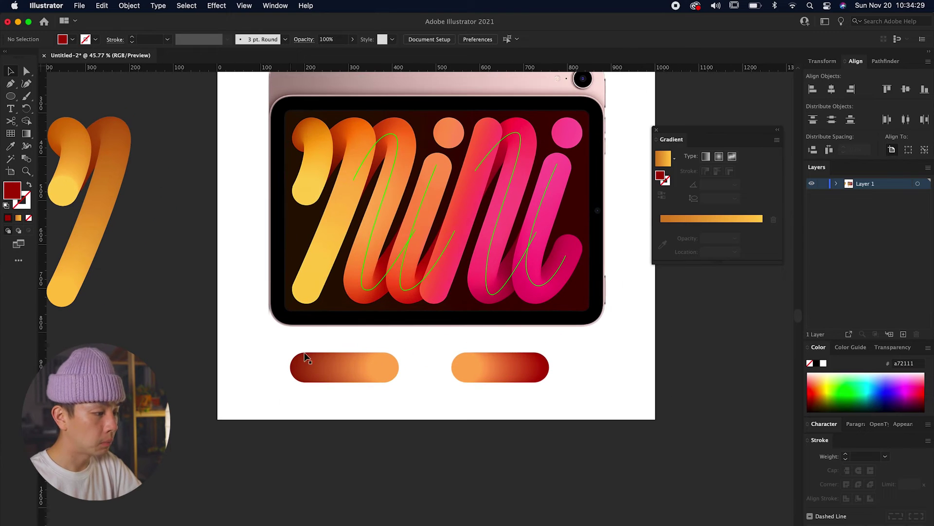
Replace the spine of the first red-to-orange blend with the upper half of the cut third stroke's path
click(348, 368)
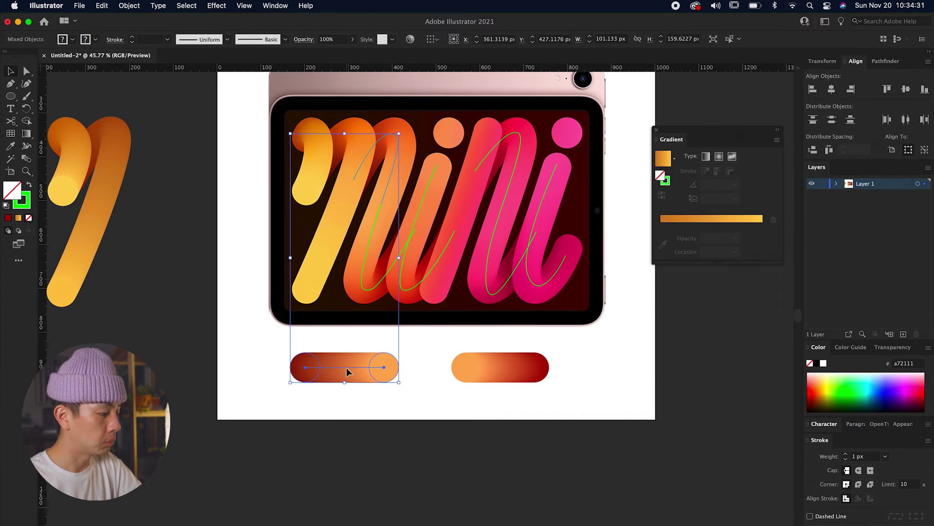
click(130, 5)
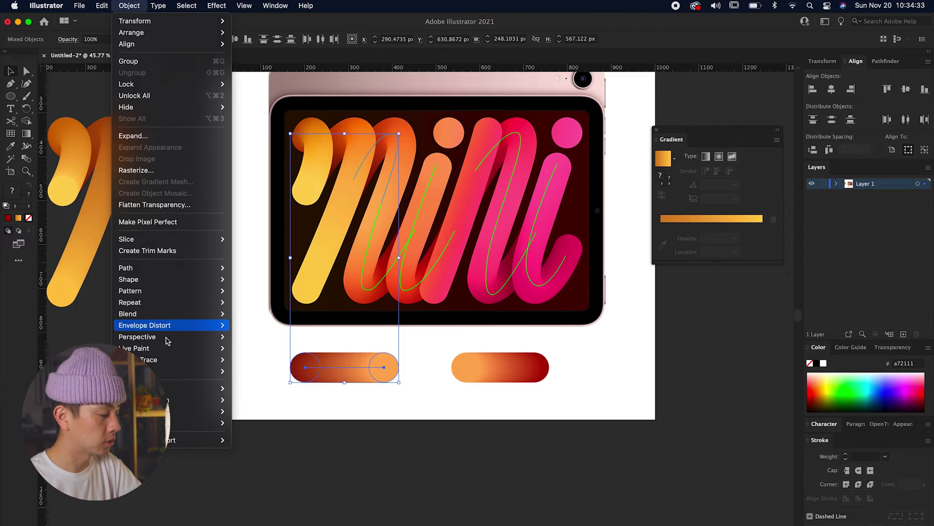
mouse_move(160, 285)
mouse_move(142, 314)
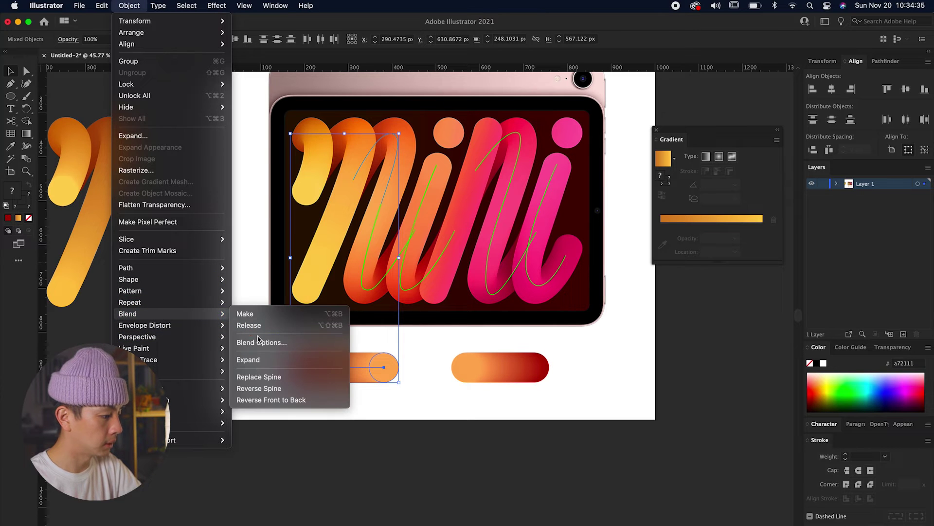
click(258, 374)
click(221, 344)
drag(379, 213, 302, 209)
key(super+z)
scroll(388, 187, up, 2)
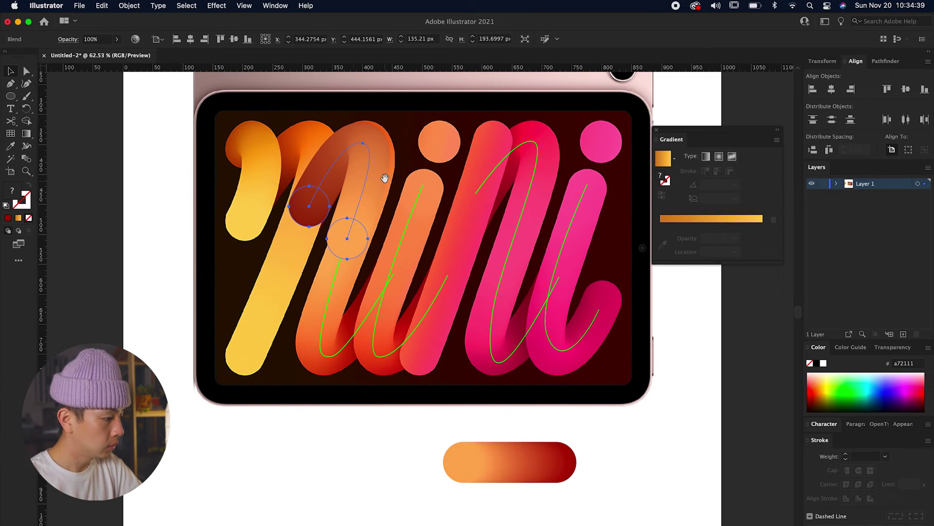
Replace the spine of the second orange-to-red blend with the lower half of the third stroke's path, and deselect it
click(334, 283)
drag(334, 285, 313, 287)
shift+click(504, 467)
drag(434, 468, 435, 434)
scroll(434, 433, up, 1)
click(159, 5)
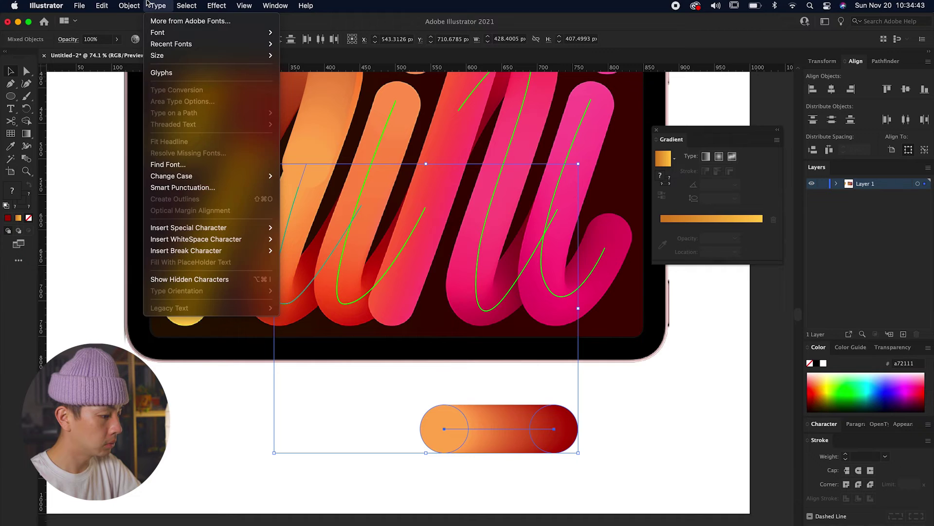
mouse_move(129, 6)
mouse_move(173, 313)
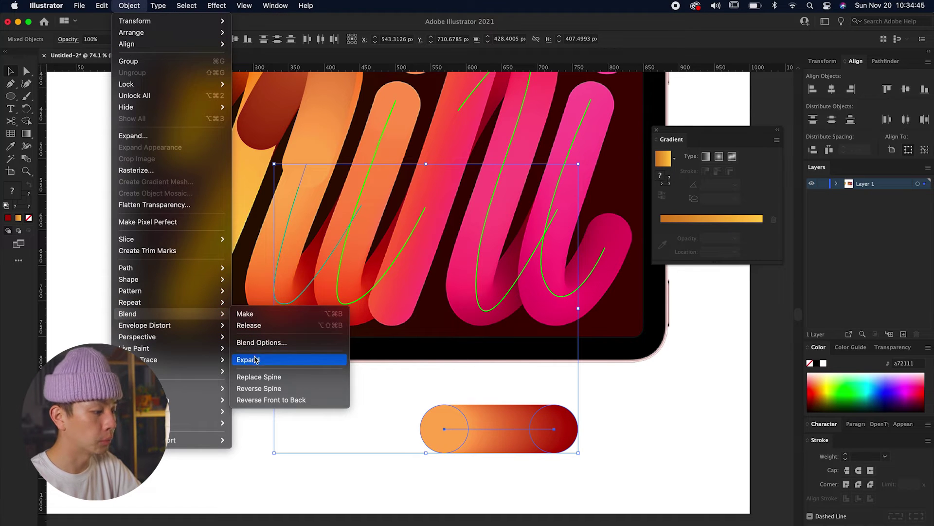
click(273, 377)
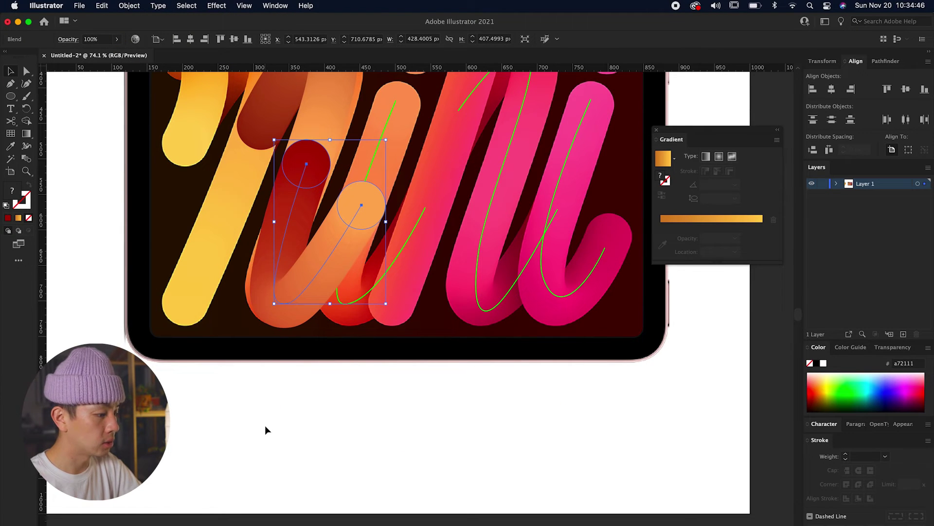
click(265, 425)
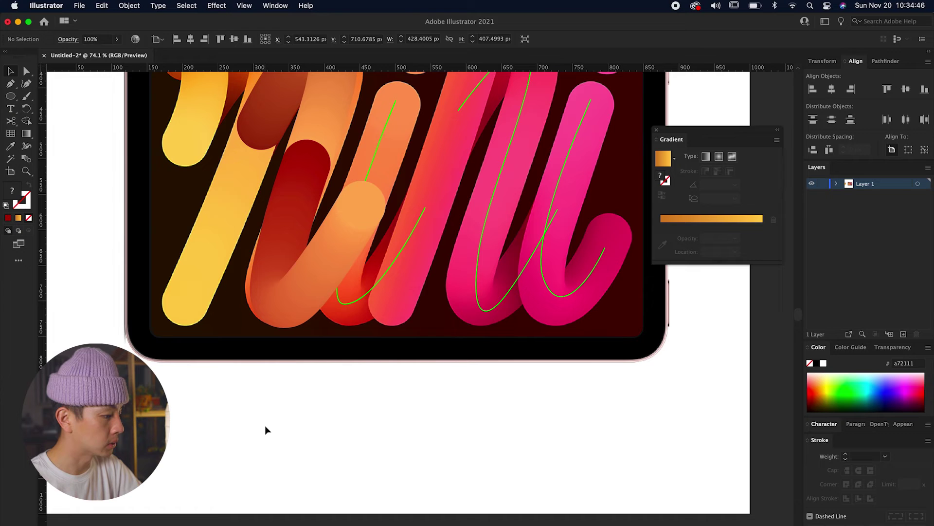
Reverse the spine of the third stroke's lower blend so its light orange end meets the upper half
click(306, 246)
click(129, 5)
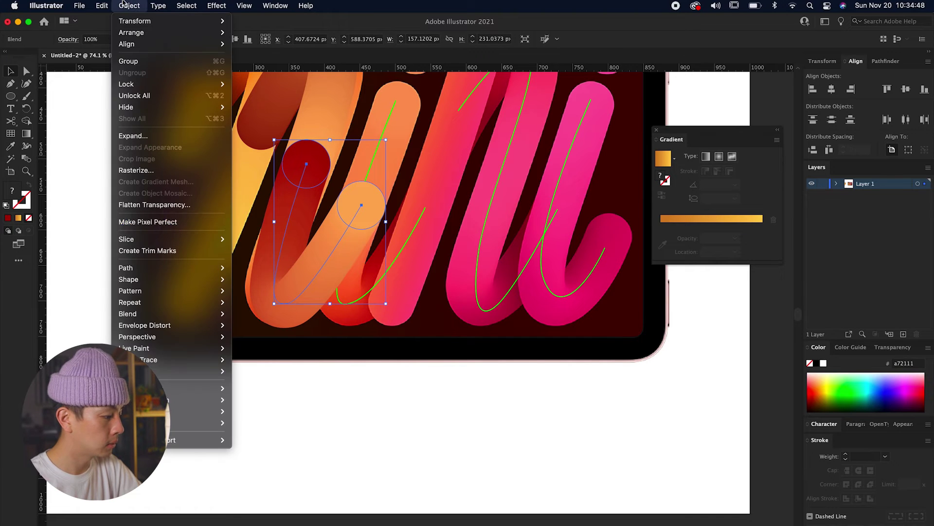
mouse_move(146, 313)
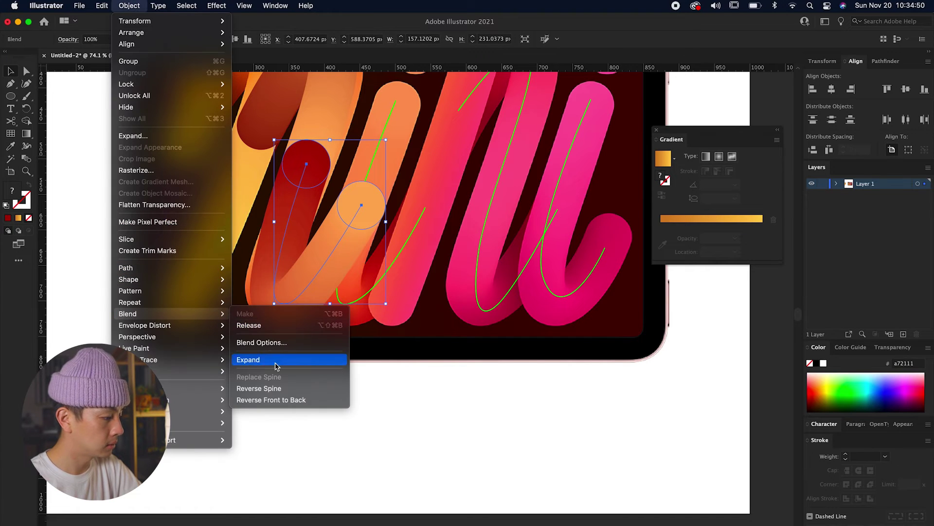
click(264, 388)
Move the third stroke's two blends off the artboard beside the finished first and second strokes
drag(279, 288, 122, 281)
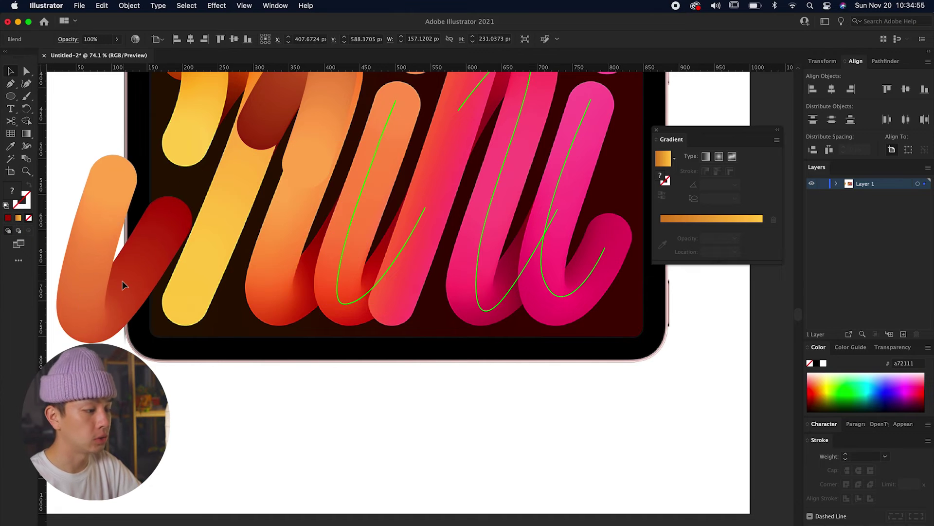
key(super+z)
click(245, 332)
scroll(253, 360, up, 5)
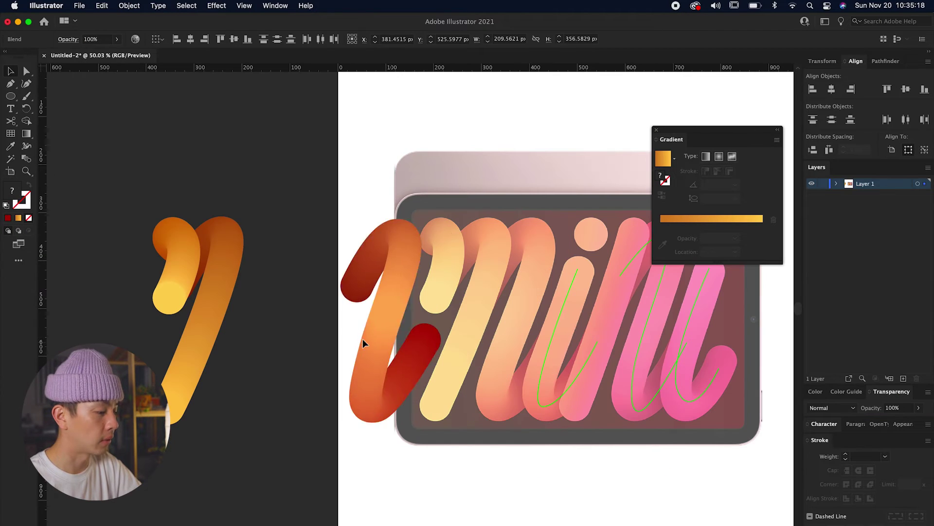
drag(364, 339, 263, 338)
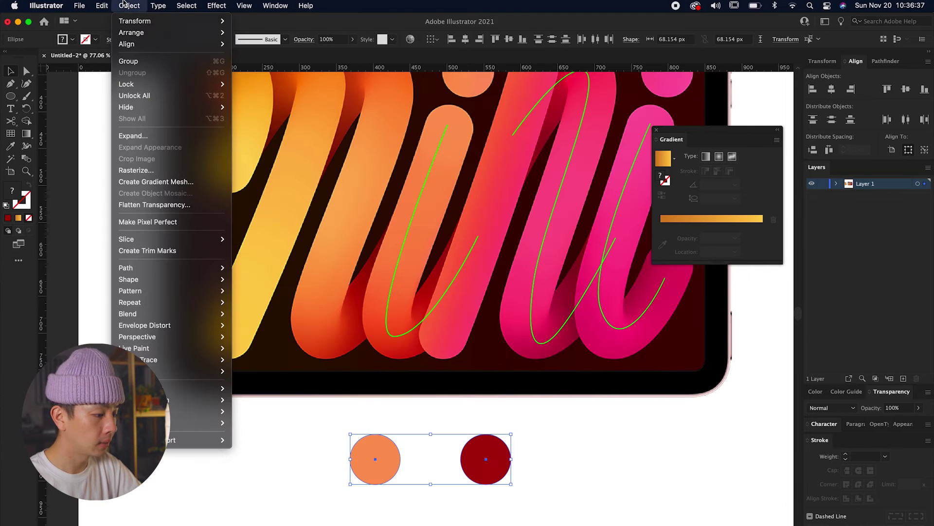
Blend the orange and dark red circles below the iPad image into a gradient tube for the first i stem
mouse_move(165, 314)
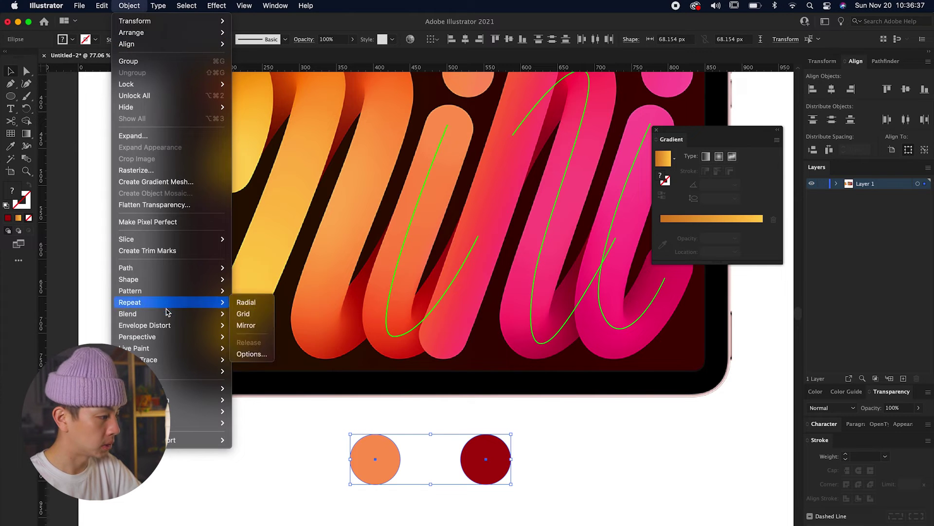
click(278, 318)
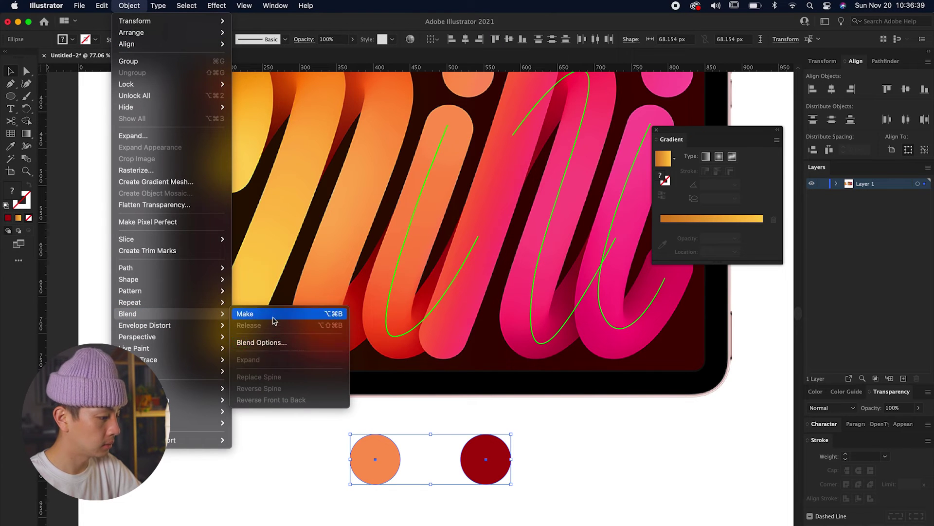
scroll(481, 475, down, 2)
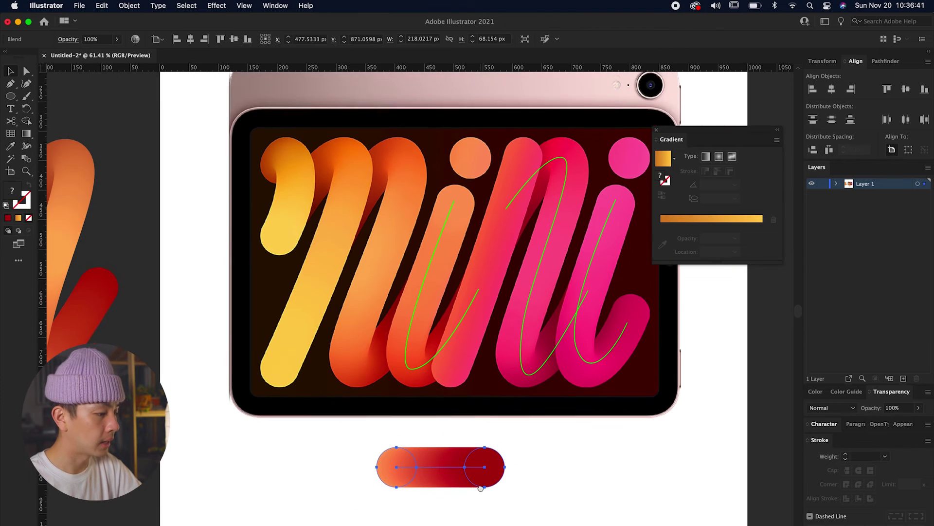
Replace the spine of the orange-to-red blend with the traced path of the first i stem
click(410, 339)
shift+click(431, 482)
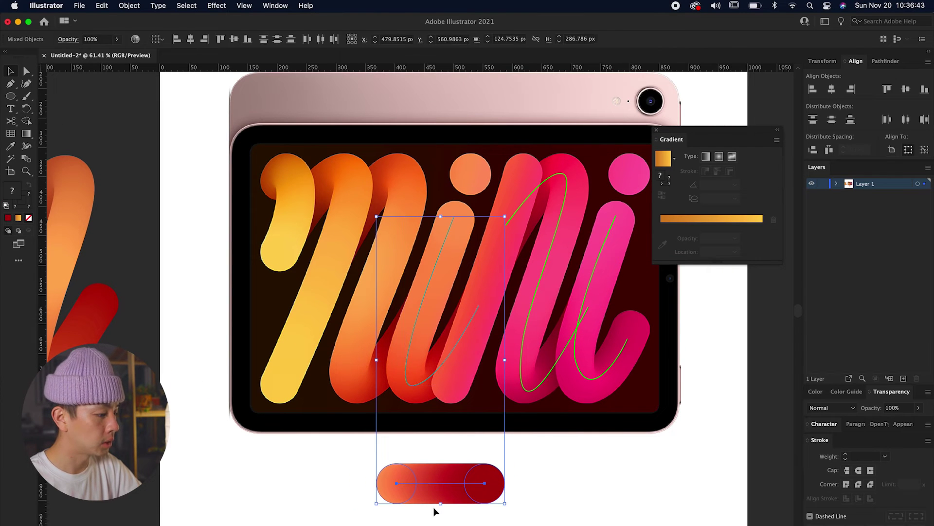
click(129, 6)
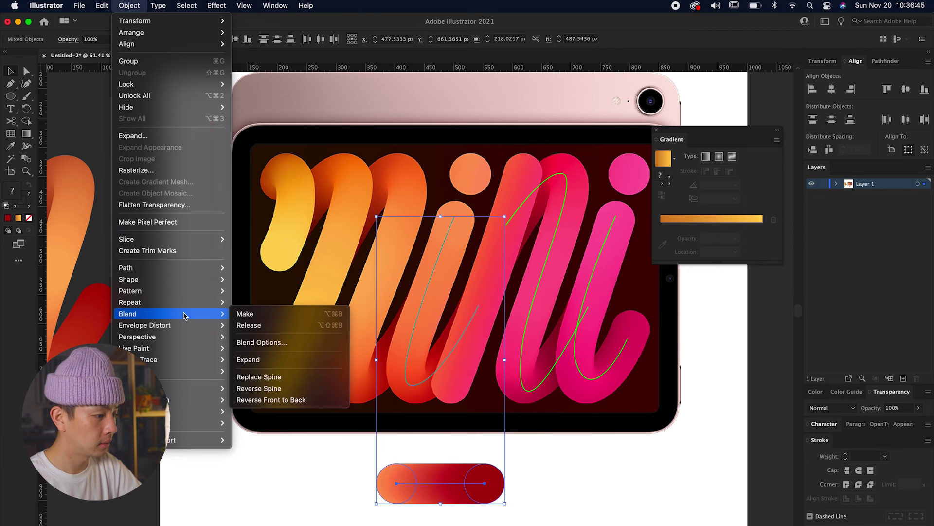
click(287, 379)
click(279, 468)
drag(445, 356, 355, 294)
key(super+z)
scroll(445, 316, up, 3)
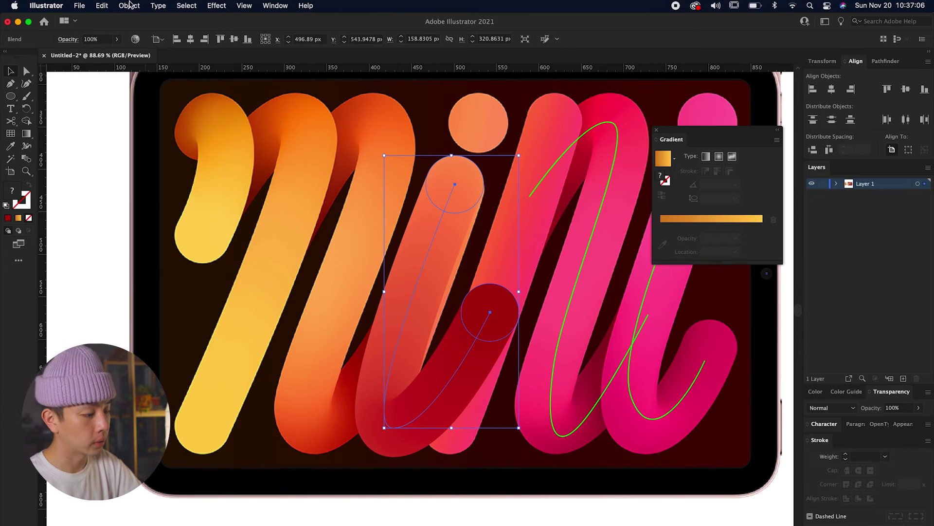
Reverse the first i stem's blend front to back, and deselect it
click(129, 6)
mouse_move(155, 314)
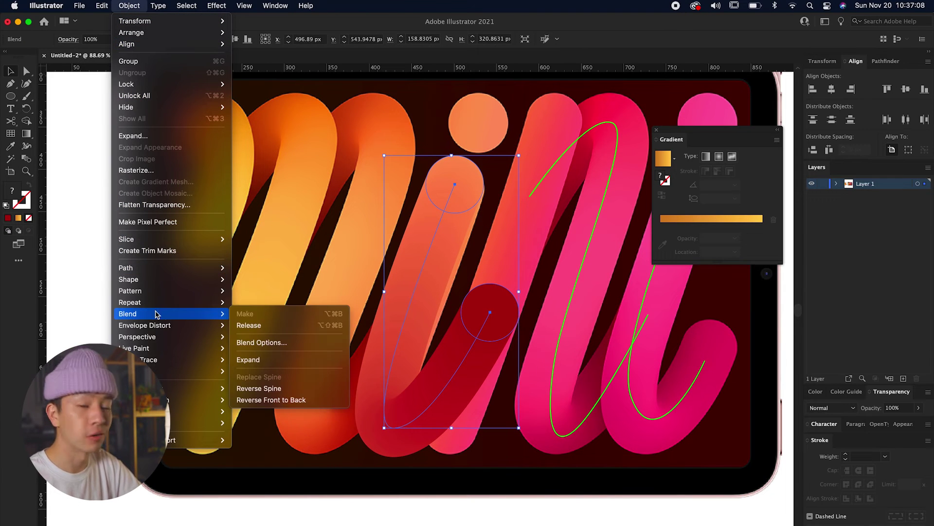
click(321, 400)
click(459, 463)
Move the first i stem's blend off the artboard beside the third stroke
scroll(459, 469, down, 3)
drag(359, 388, 437, 387)
key(super+z)
scroll(436, 387, down, 1)
drag(471, 390, 404, 391)
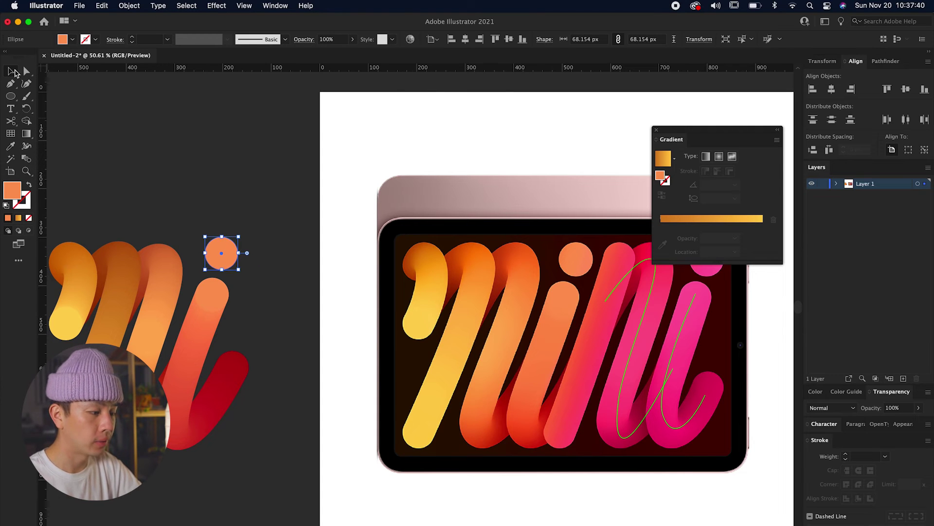
Select the upper end anchor point of the i stem blend's spine with the Direct Selection tool
key(a)
scroll(204, 317, up, 3)
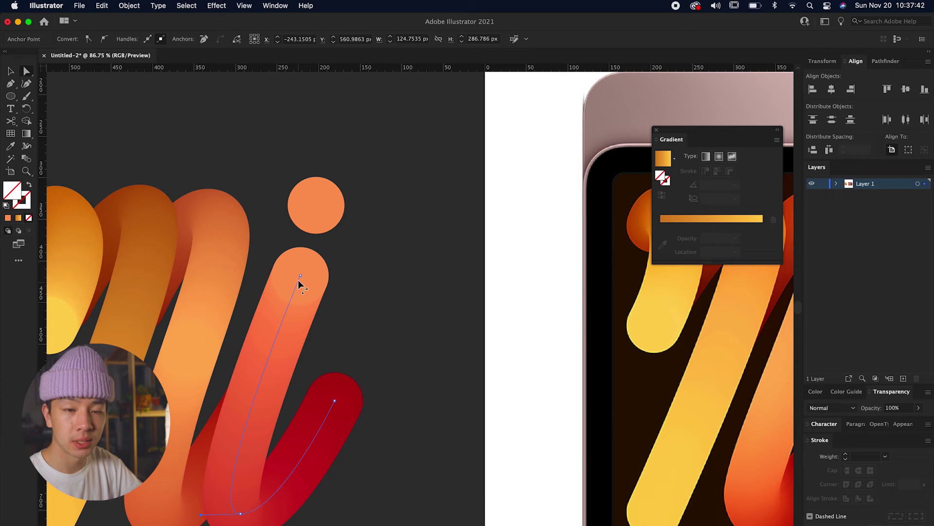
click(300, 276)
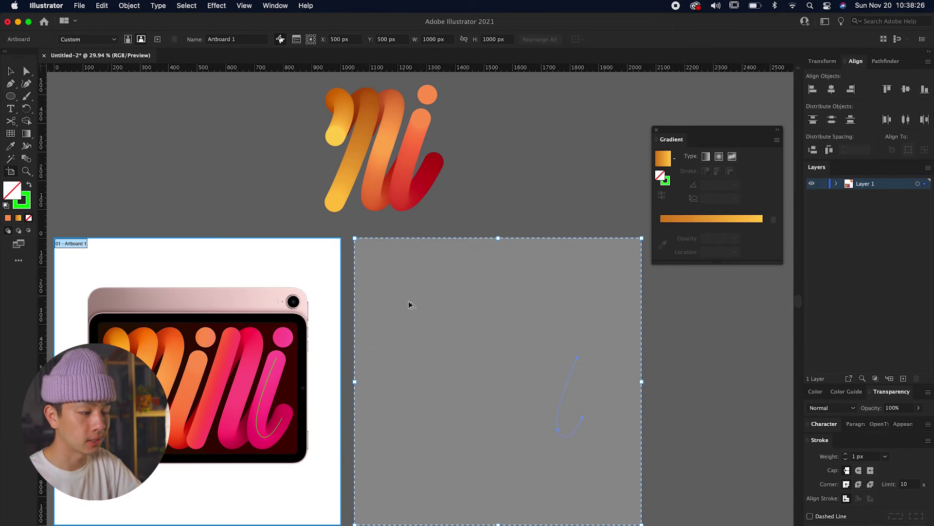
Place a second 1000 × 1000 px artboard beside the one holding the iPad image
click(409, 304)
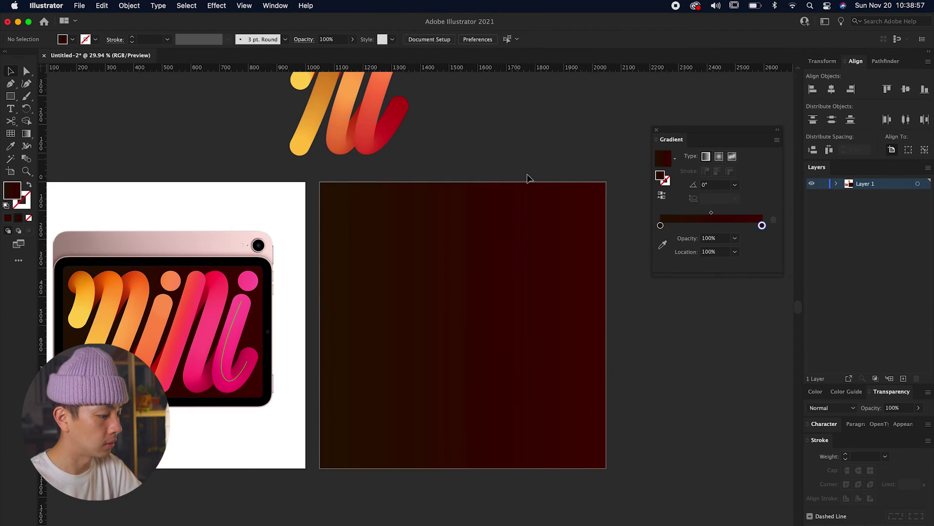
Select the dark gradient rectangle covering the second artboard and place the finished lettering strokes on top of it
click(527, 179)
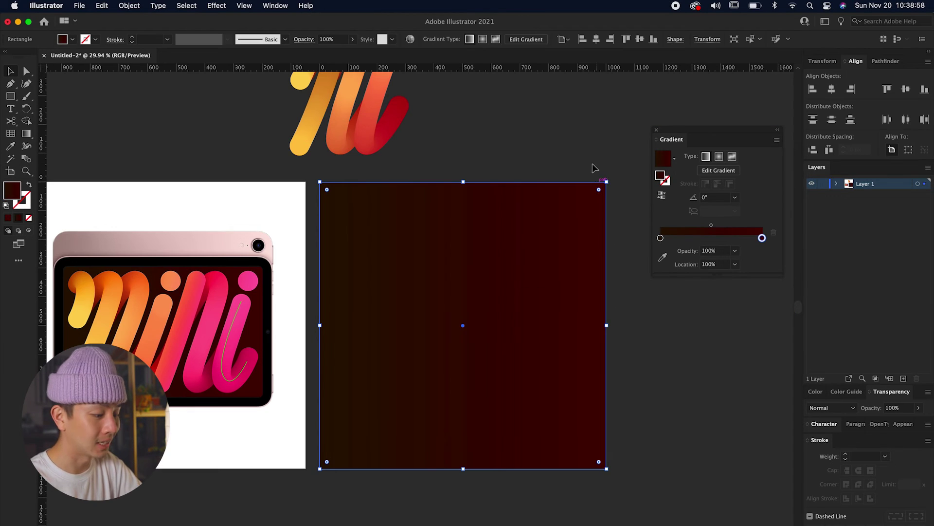
scroll(575, 194, up, 3)
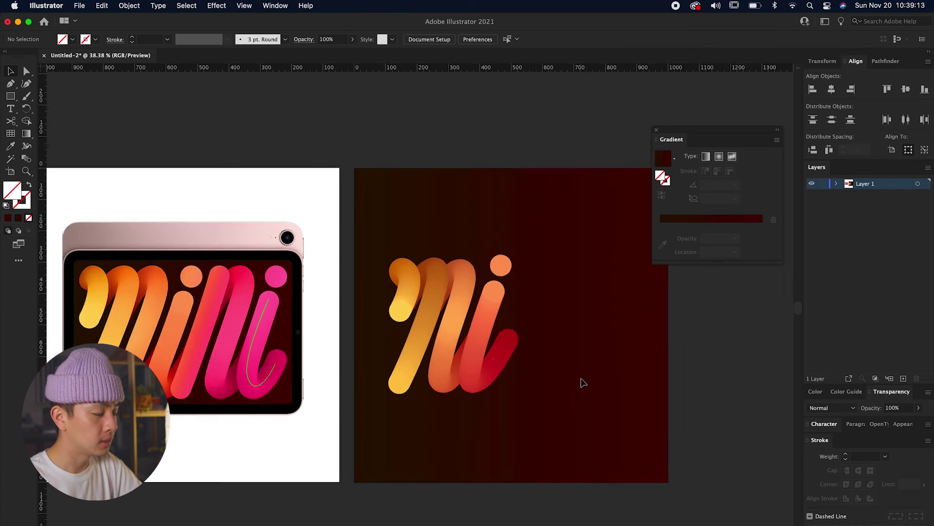
scroll(580, 382, down, 3)
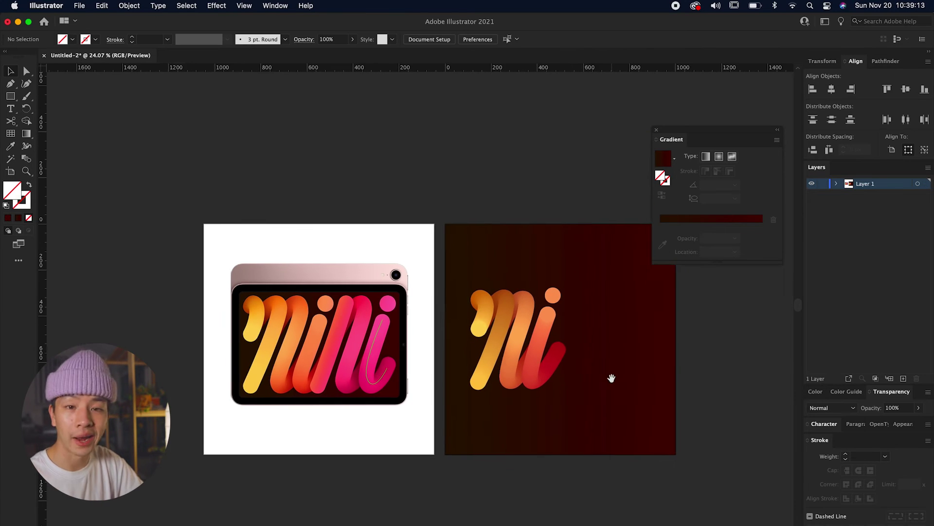
Duplicate the blends of the m's third stroke and place the copy beside the first i as the n's arch
scroll(609, 378, up, 3)
scroll(182, 280, left, 3)
scroll(181, 280, up, 3)
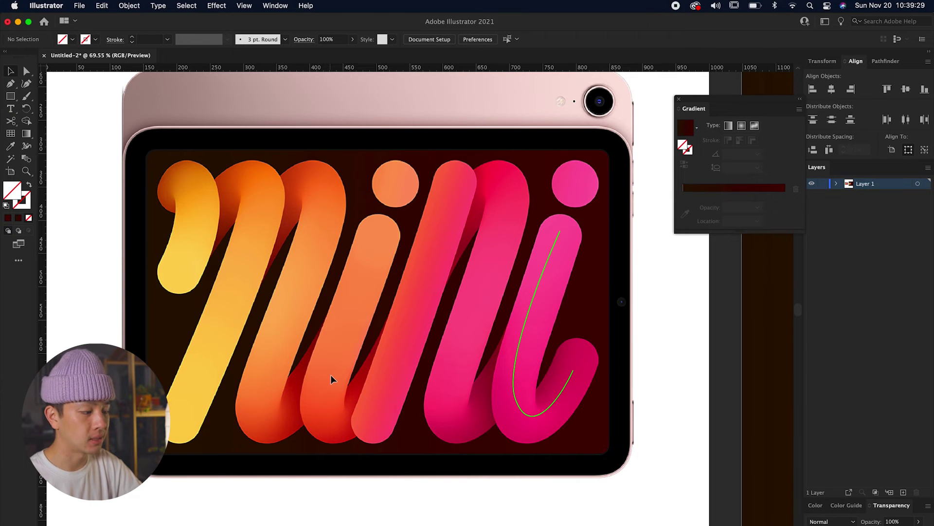
scroll(332, 373, down, 3)
drag(642, 327, 462, 282)
scroll(346, 326, down, 2)
click(546, 218)
mouse_move(520, 321)
mouse_down()
mouse_move(642, 321)
mouse_move(631, 321)
mouse_up()
drag(701, 343, 637, 357)
click(640, 360)
Recolour the starting circle of the copied n arch crimson by sampling the matching shaded stroke on the iPad image
click(548, 275)
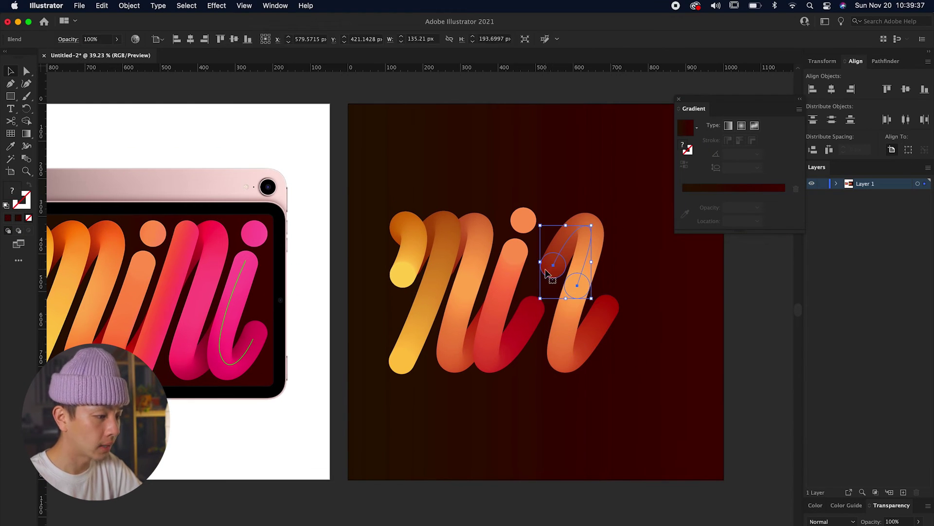
key(a)
scroll(549, 271, up, 2)
click(549, 272)
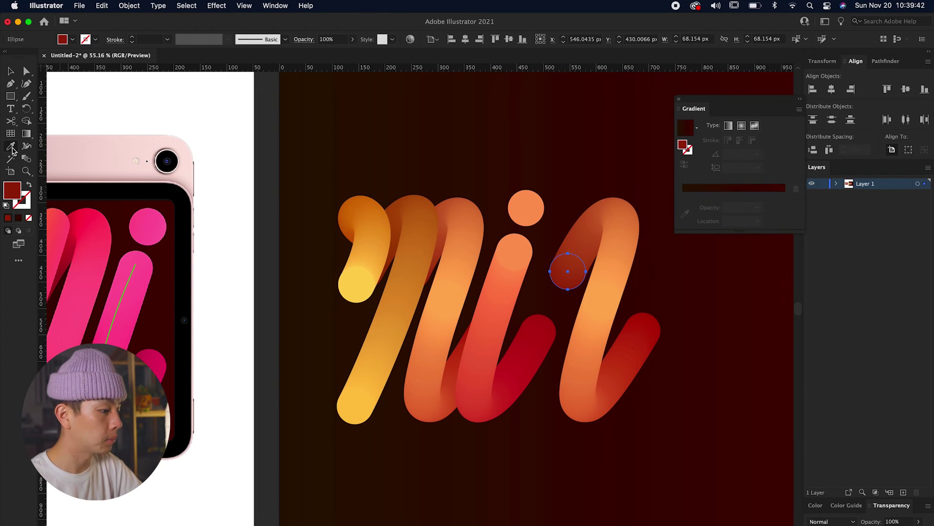
click(68, 263)
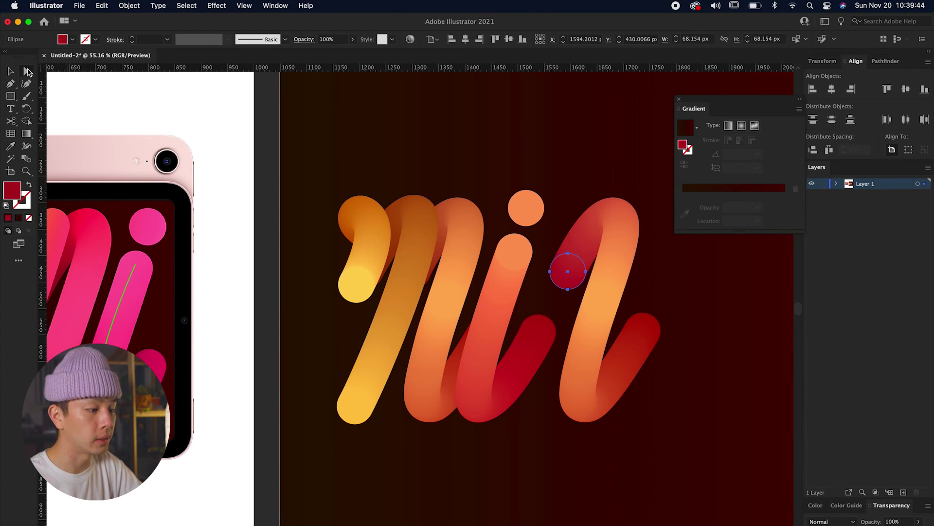
Recolour the blend circles in the middle of the n arch pink by sampling the iPad image's lettering
click(602, 300)
key(i)
click(144, 290)
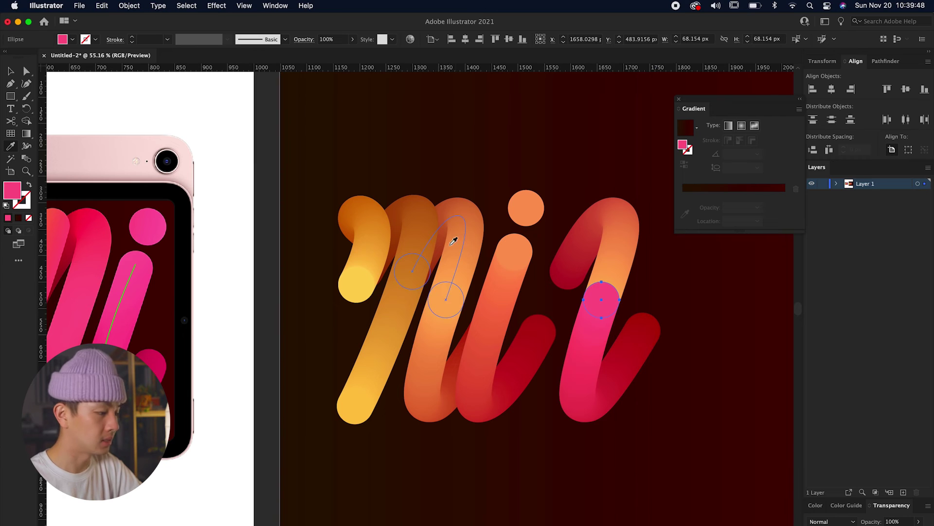
double_click(10, 195)
key(Escape)
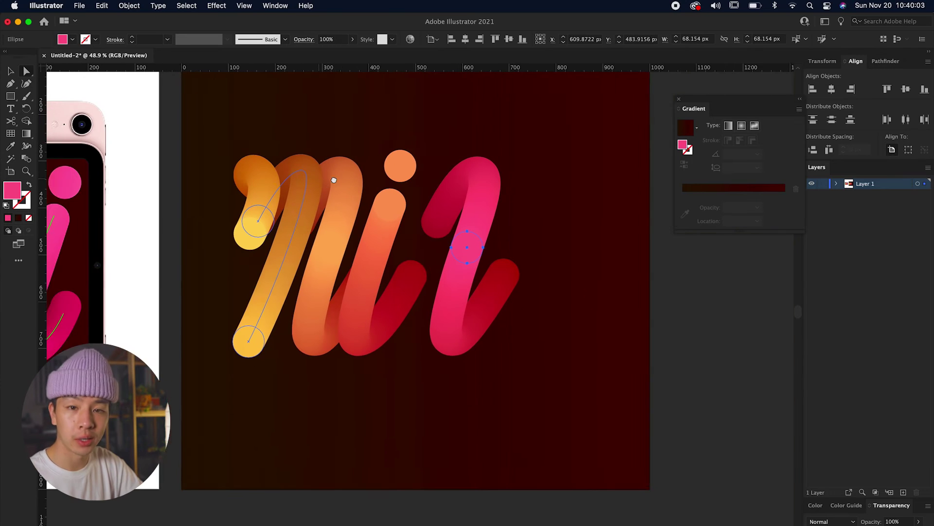
scroll(334, 180, left, 5)
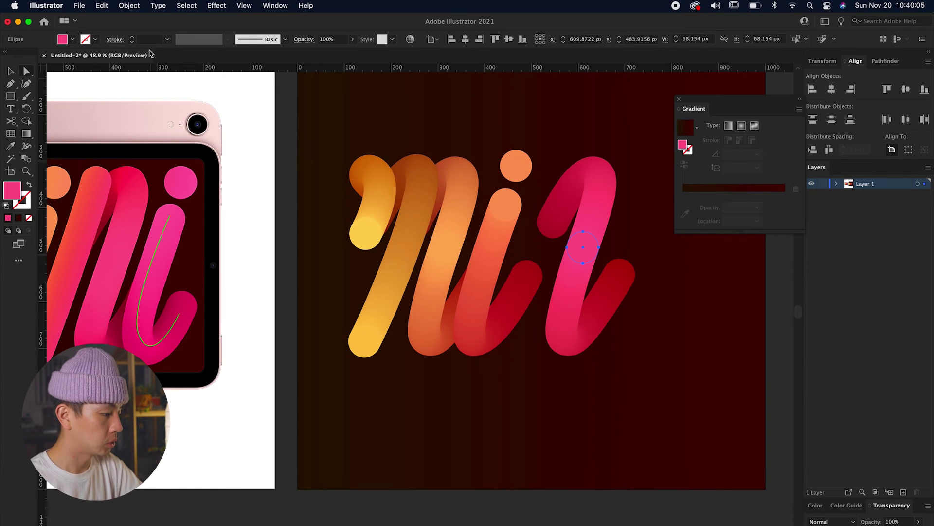
click(129, 5)
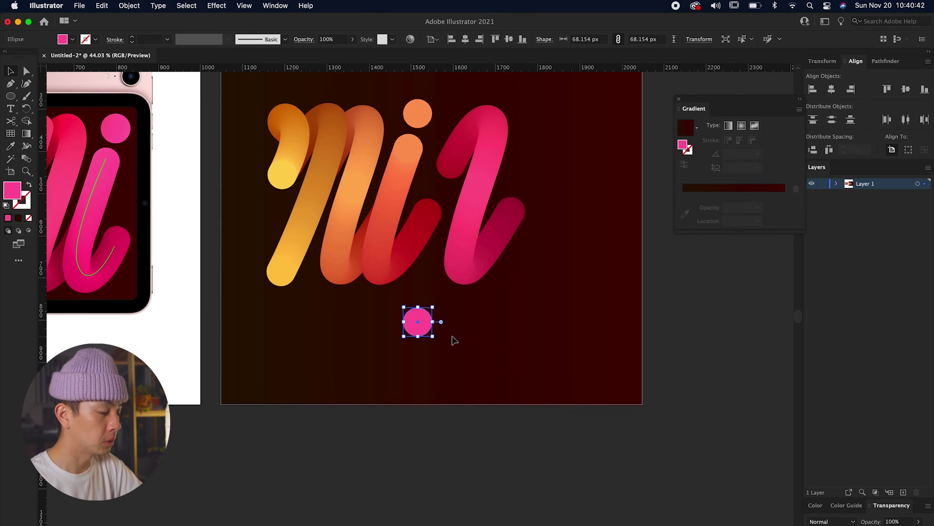
Duplicate the pink circle below the lettering and recolour the copy dark magenta, sampled from the last i's tail on the iPad image
drag(424, 326, 548, 327)
scroll(501, 320, up, 3)
scroll(501, 320, down, 3)
key(i)
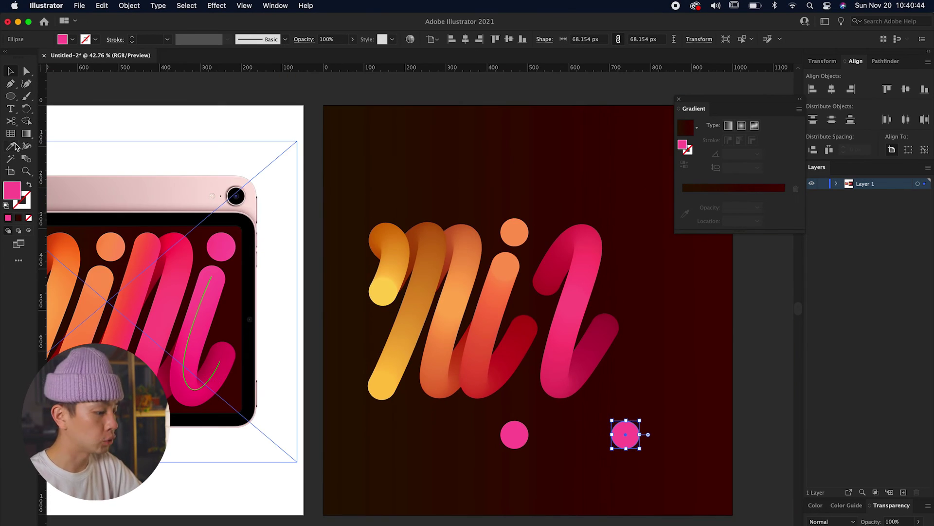
click(224, 343)
scroll(317, 328, up, 2)
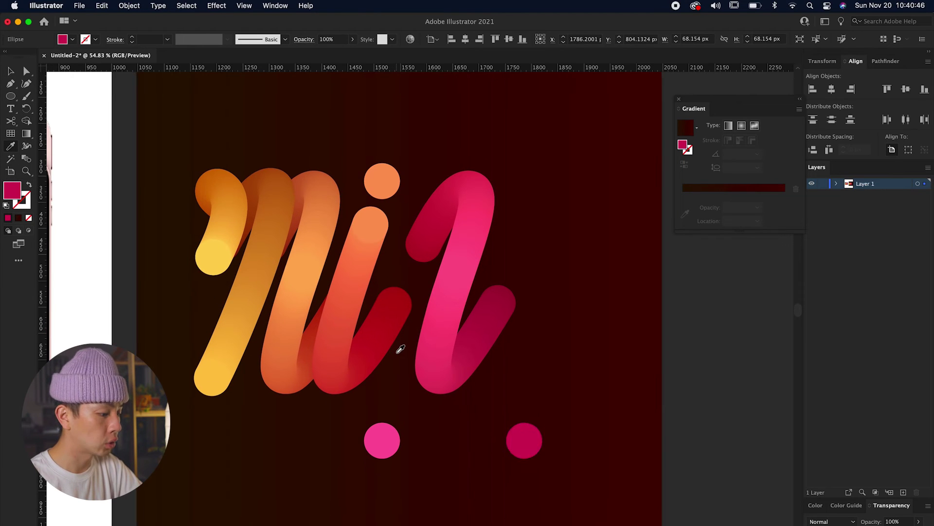
Move the pink circle closer to the dark magenta one and make a blend between the two circles
click(11, 72)
drag(378, 431, 408, 431)
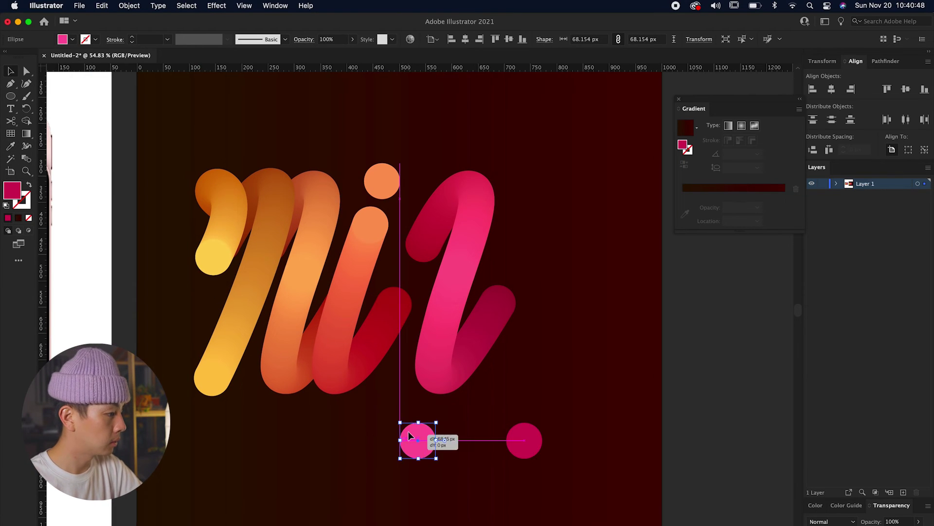
scroll(408, 432, down, 2)
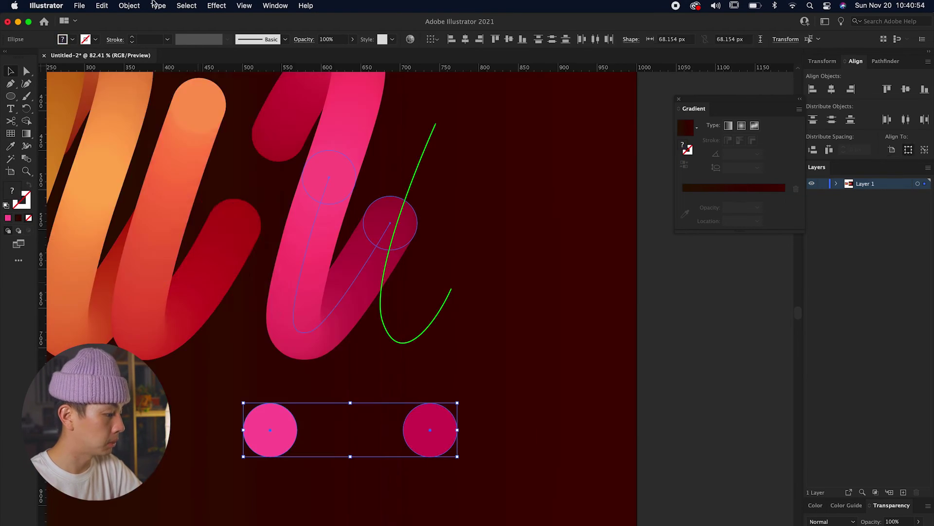
click(129, 6)
mouse_move(155, 315)
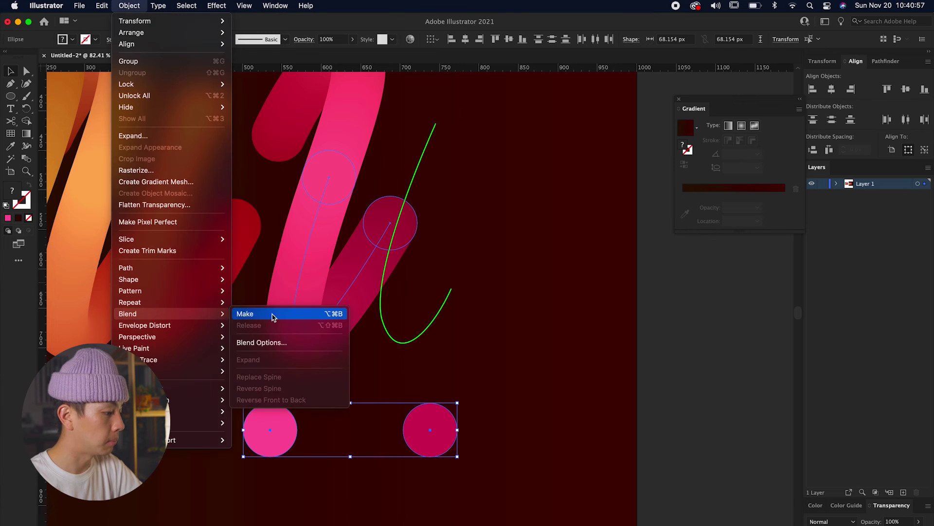
click(271, 316)
Replace the pink-to-magenta blend's spine with the green traced path of the last i
click(438, 330)
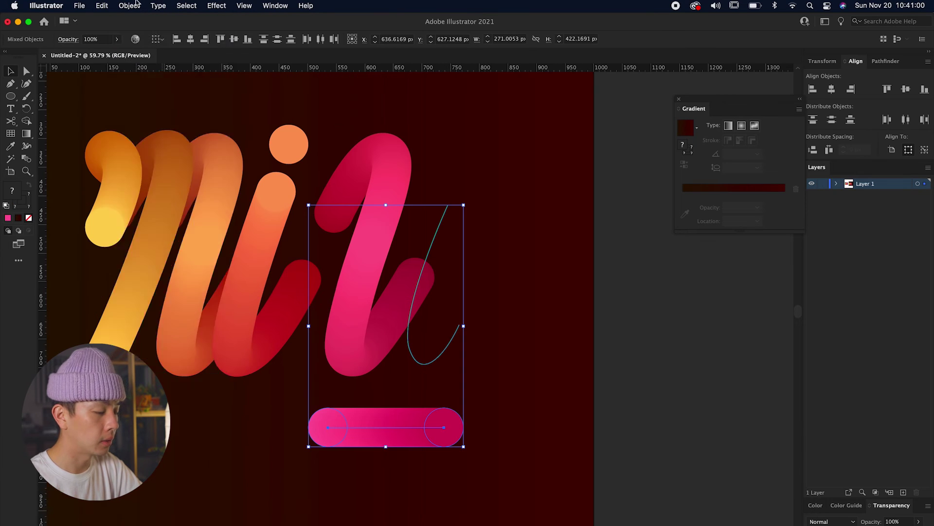
click(136, 5)
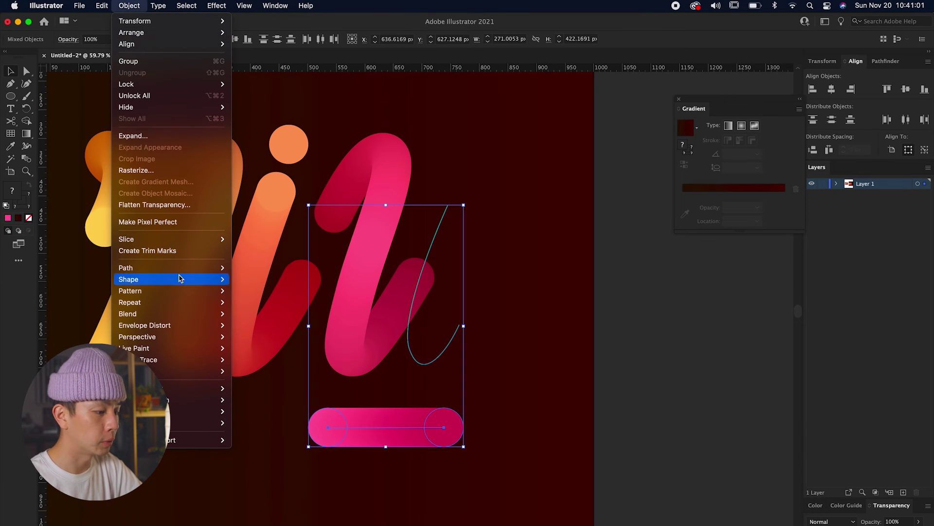
mouse_move(170, 314)
click(277, 378)
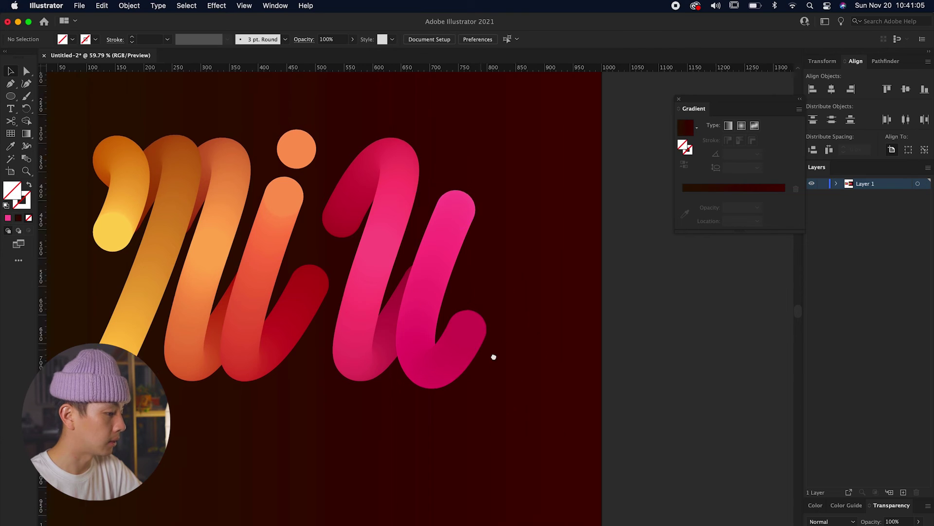
Duplicate the first i's orange dot above the last i's stem and recolour the copy pink by sampling that stem
scroll(494, 355, left, 3)
scroll(528, 379, down, 3)
click(449, 270)
scroll(449, 271, up, 2)
drag(449, 271, 564, 277)
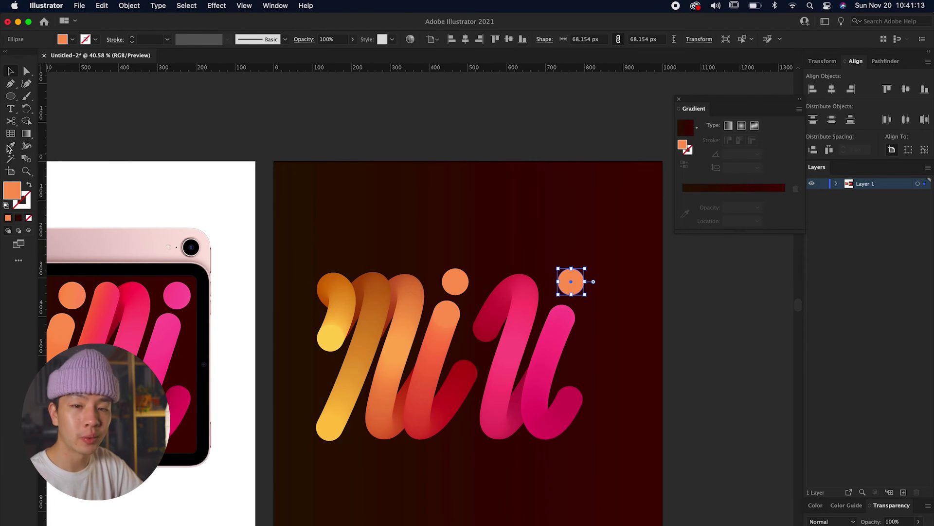
click(10, 146)
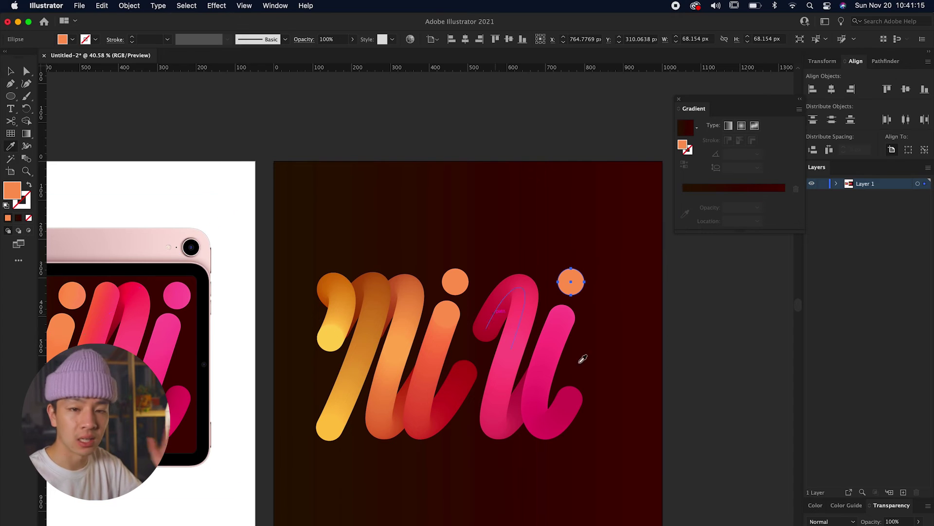
click(567, 319)
drag(566, 315, 504, 285)
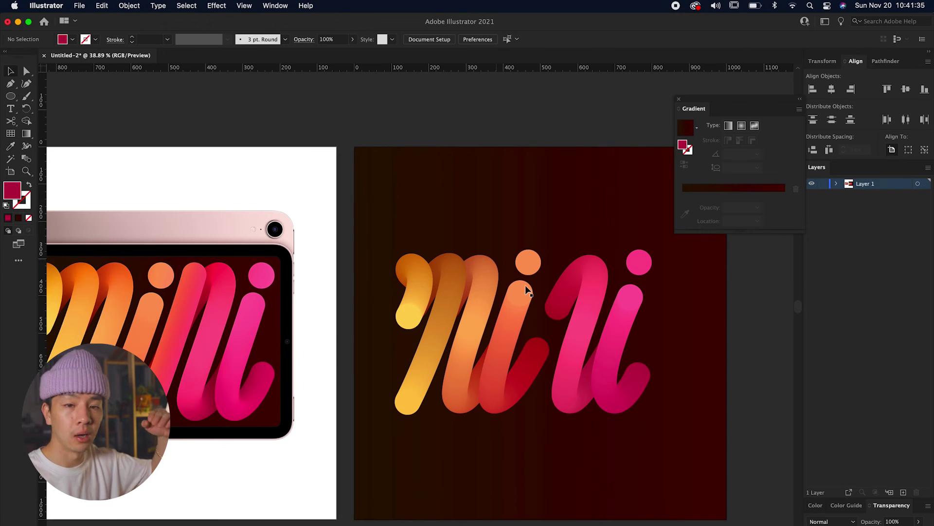
Trace the n's orange-to-pink diagonal stroke on the iPad image with the Pen tool and place the path, stroked yellow, on the dark artboard
scroll(557, 306, up, 1)
scroll(559, 312, left, 5)
scroll(305, 309, up, 3)
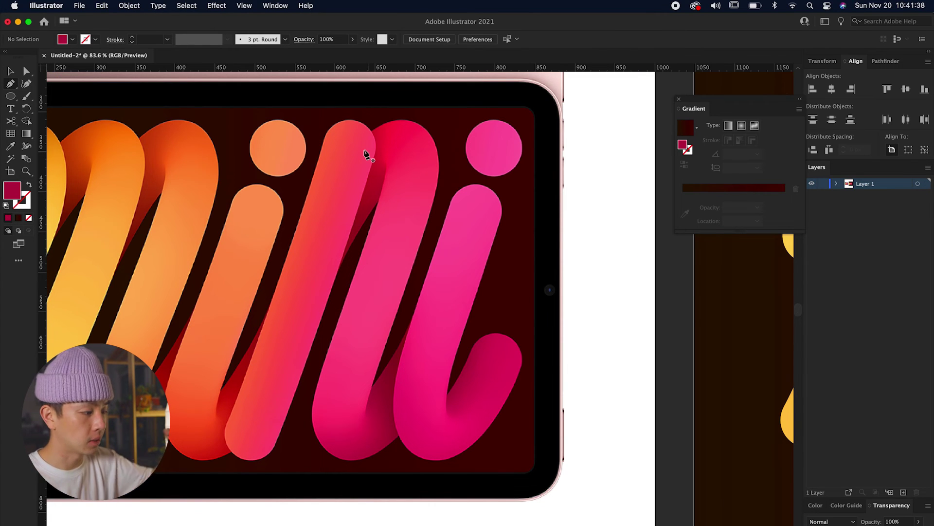
click(349, 143)
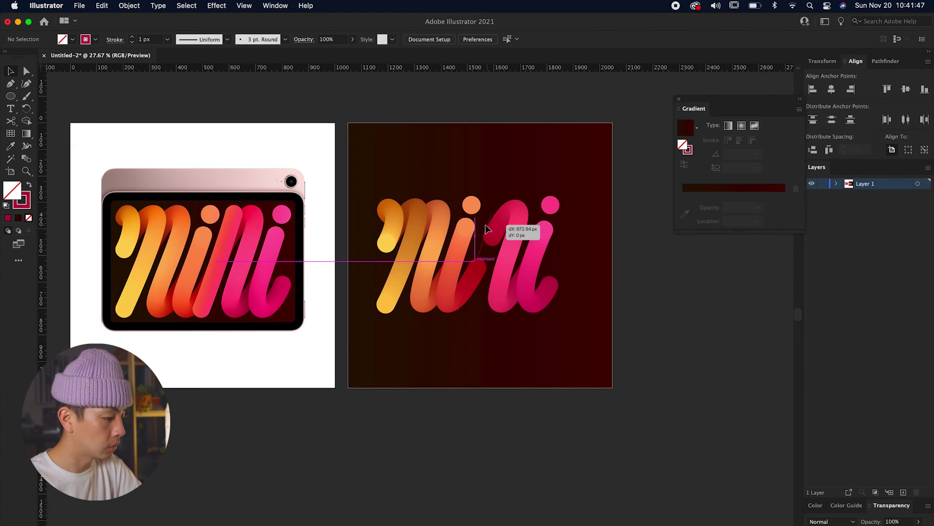
click(488, 228)
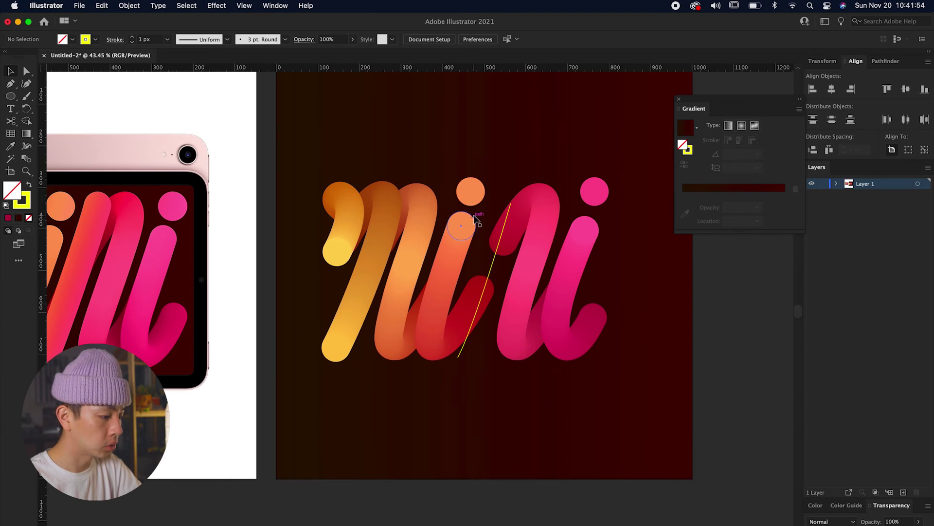
Copy the first i's dot below the lettering as red-orange and pink circles colour-matched to the n's diagonal, and blend them
drag(471, 192, 471, 404)
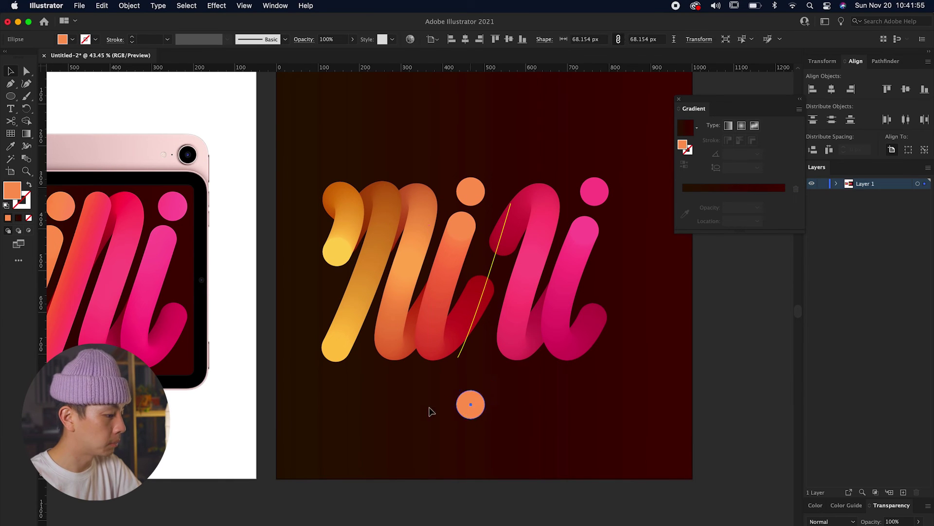
click(87, 209)
click(129, 5)
mouse_move(200, 319)
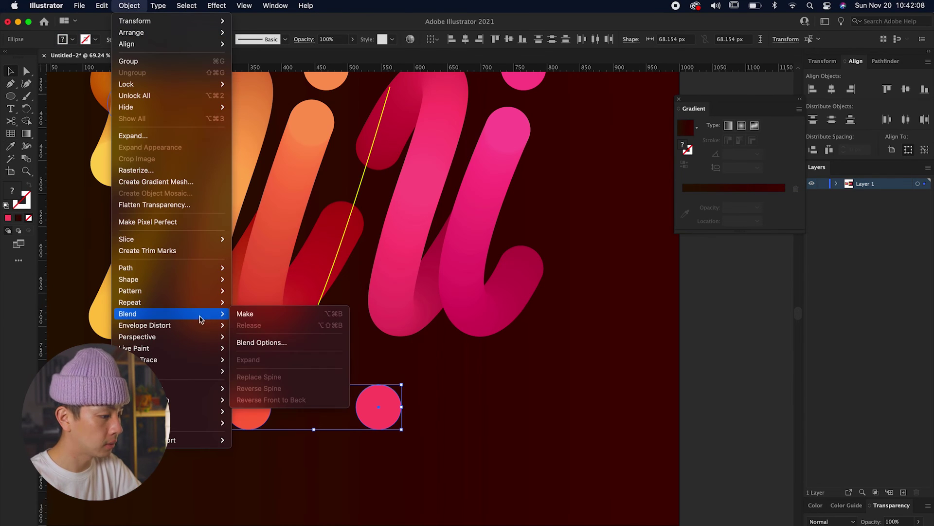
click(280, 315)
Replace the red-orange-to-pink blend's spine with the yellow diagonal path, and deselect the resulting stroke
click(314, 358)
drag(315, 358, 300, 409)
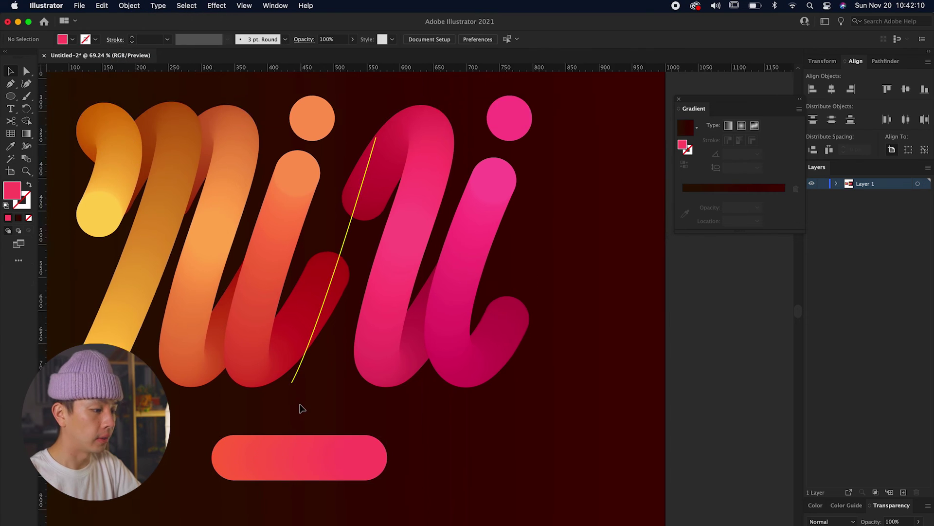
scroll(300, 408, down, 3)
drag(320, 468, 293, 380)
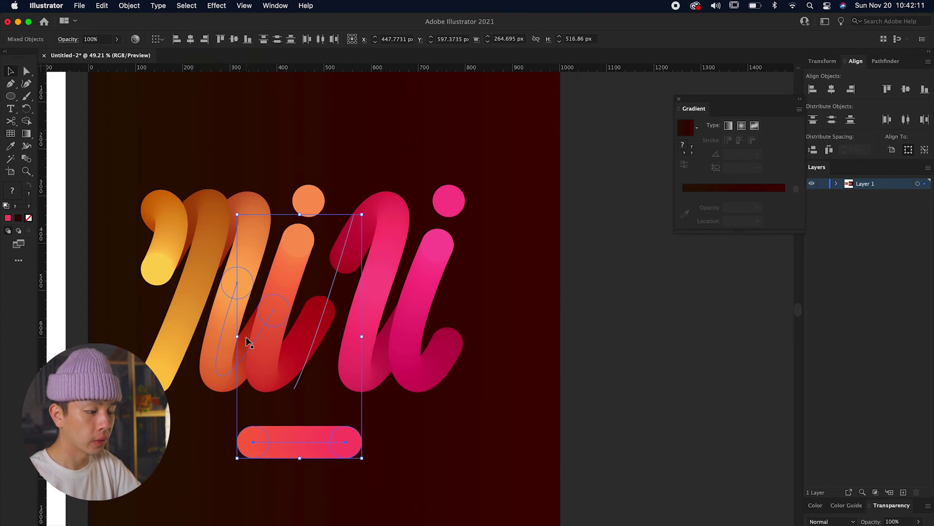
click(158, 5)
mouse_move(195, 313)
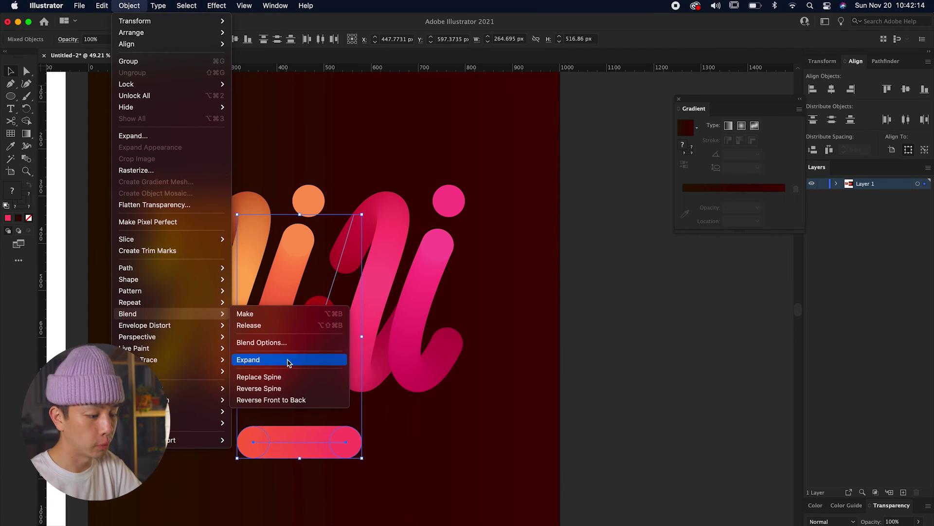
click(272, 381)
drag(374, 403, 501, 406)
scroll(502, 406, down, 4)
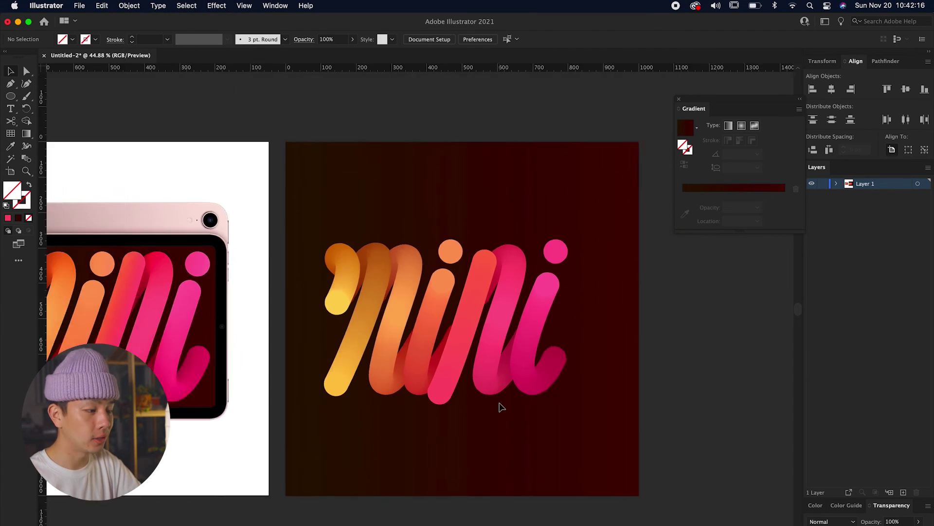
Nudge the n's diagonal stroke blend slightly upward to line up with the neighbouring strokes
scroll(506, 406, up, 2)
click(467, 348)
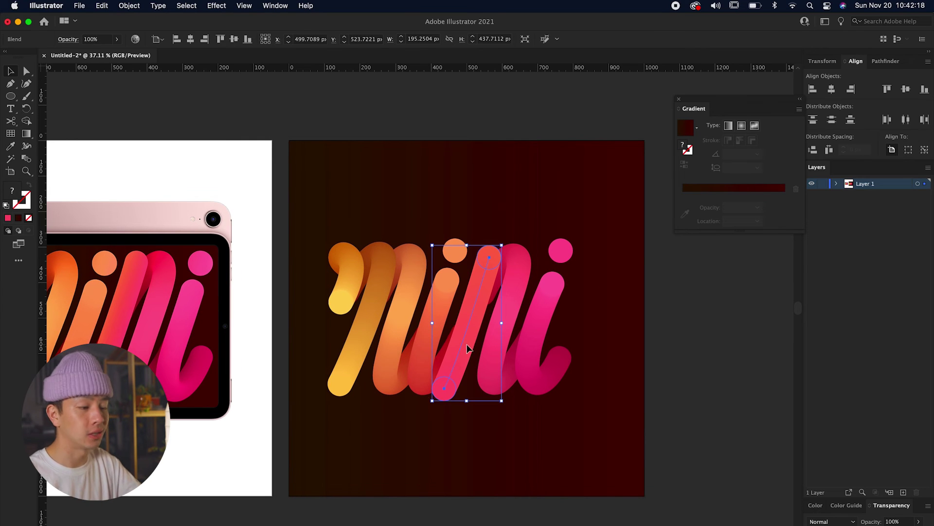
click(471, 411)
click(461, 346)
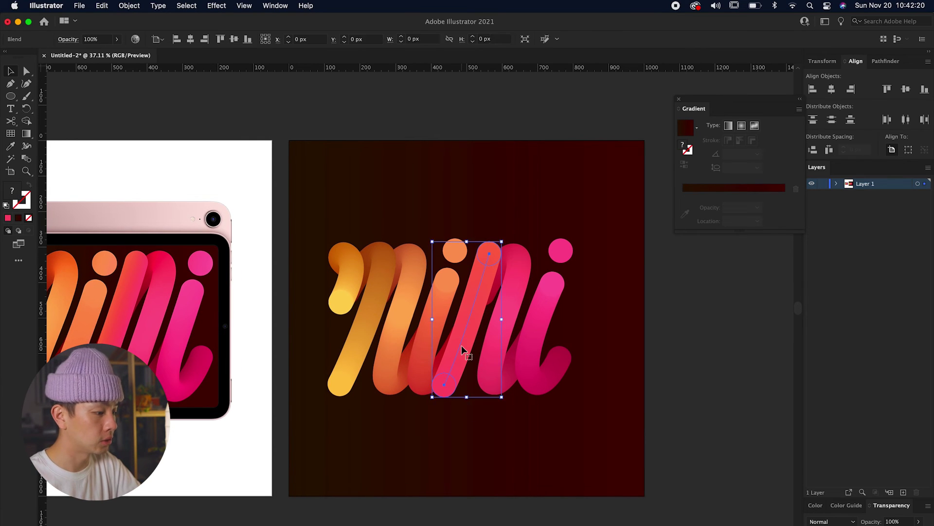
Isolate the n's diagonal stroke blend to examine its upper end circle, and leave isolation mode
scroll(462, 346, up, 3)
double_click(515, 194)
click(511, 194)
double_click(451, 163)
scroll(451, 163, down, 4)
drag(451, 164, 469, 165)
scroll(468, 164, up, 2)
double_click(487, 249)
key(Escape)
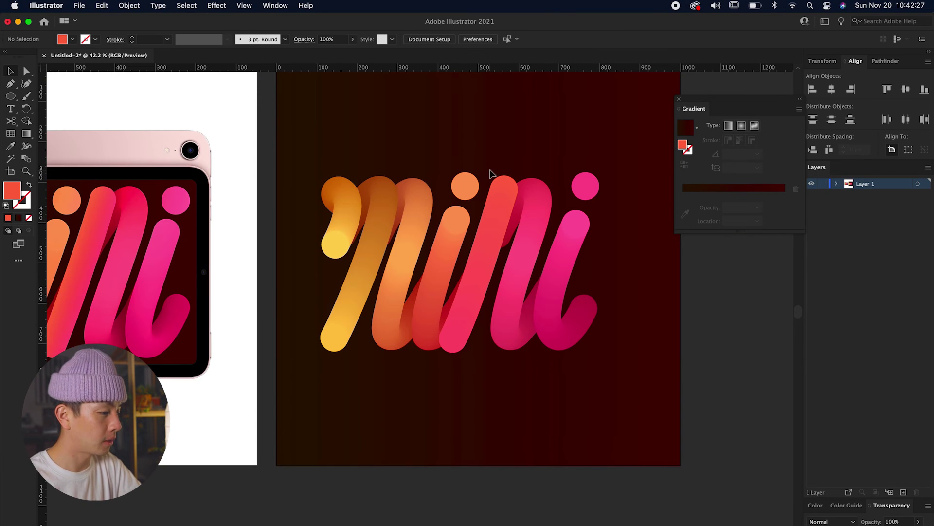
scroll(489, 176, down, 2)
scroll(491, 173, up, 1)
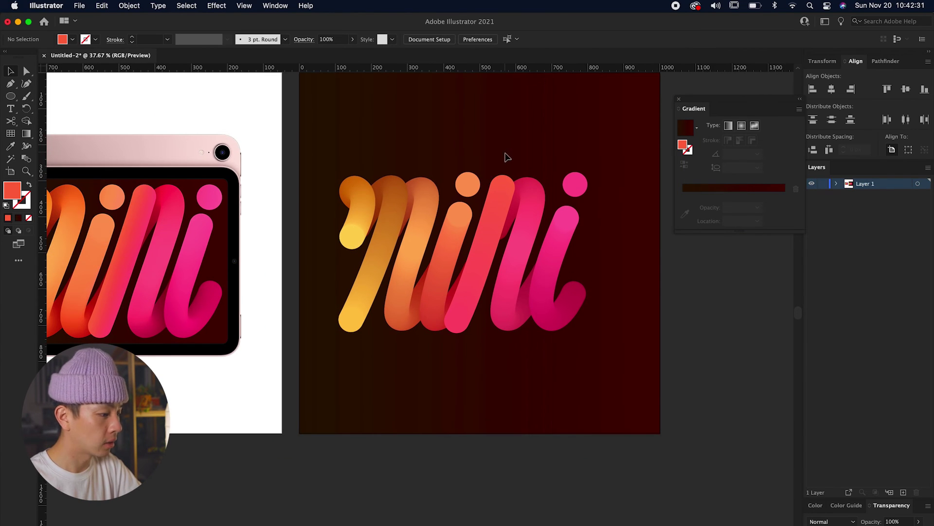
Shift the pink n arch group and the last i's stroke blend slightly left to even out the stroke spacing
scroll(512, 231, up, 5)
click(493, 238)
scroll(498, 239, down, 3)
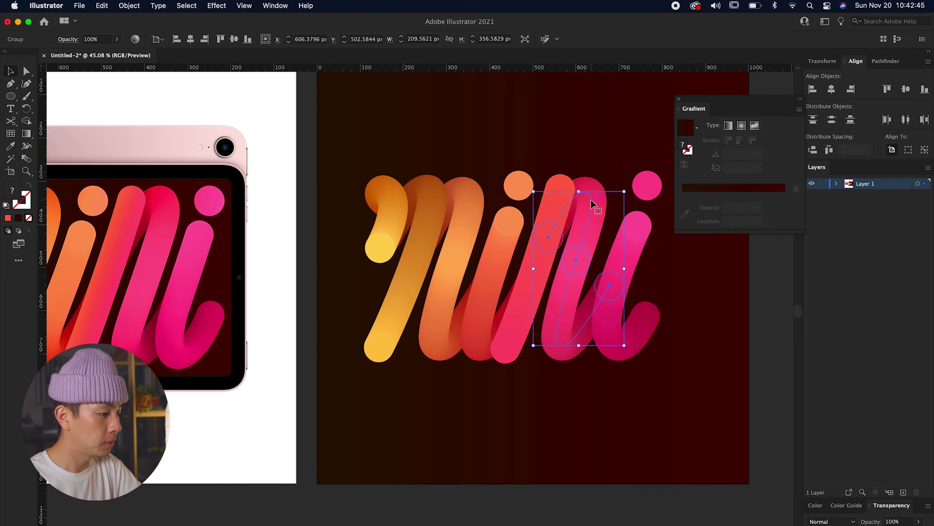
drag(591, 200, 591, 200)
drag(635, 242, 631, 242)
Move the last i's pink dot slightly left above its stem and align its top with the horizontal guide
click(647, 190)
click(665, 205)
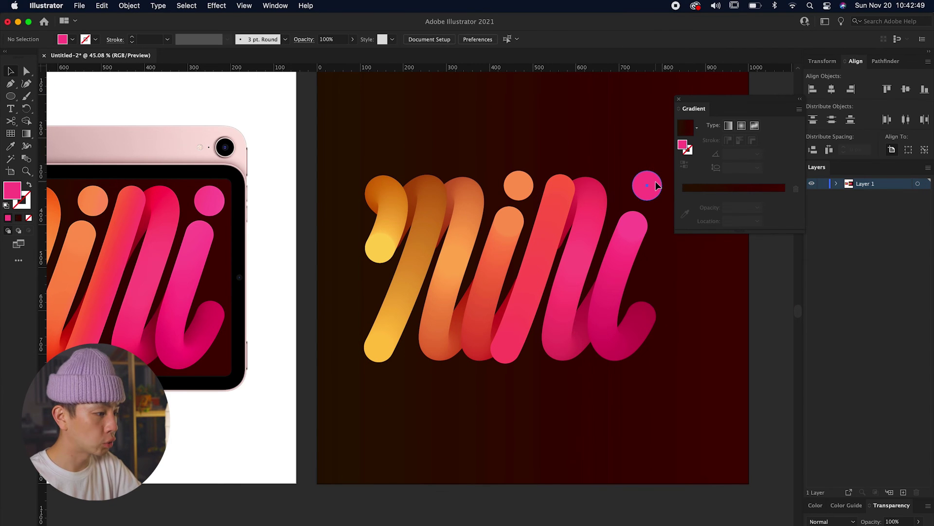
drag(657, 185, 650, 189)
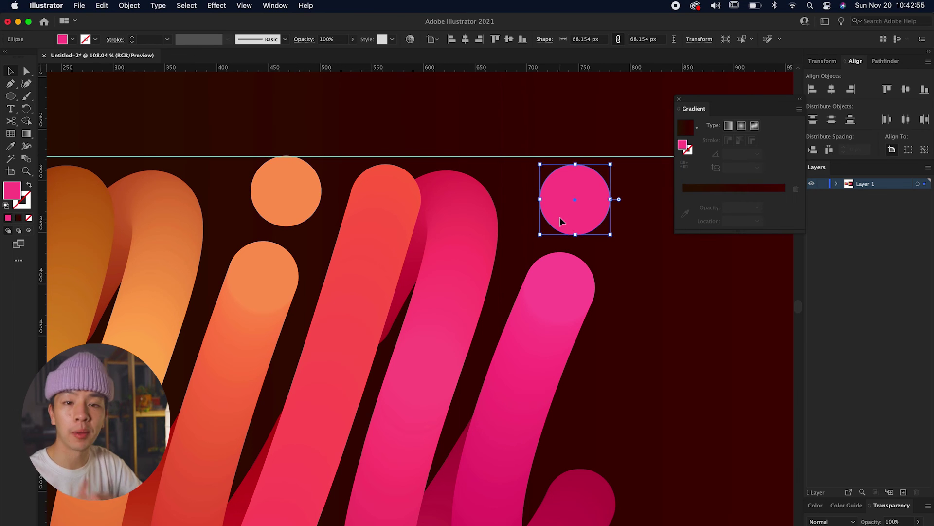
drag(559, 217, 560, 210)
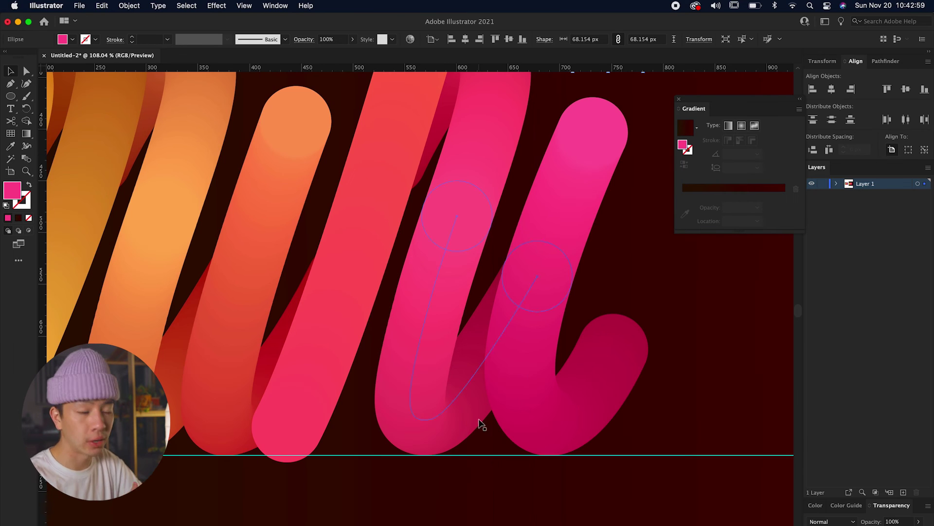
Nudge the last i's magenta stroke blend left beneath its dot
click(560, 411)
scroll(560, 410, down, 3)
key(shift+Left)
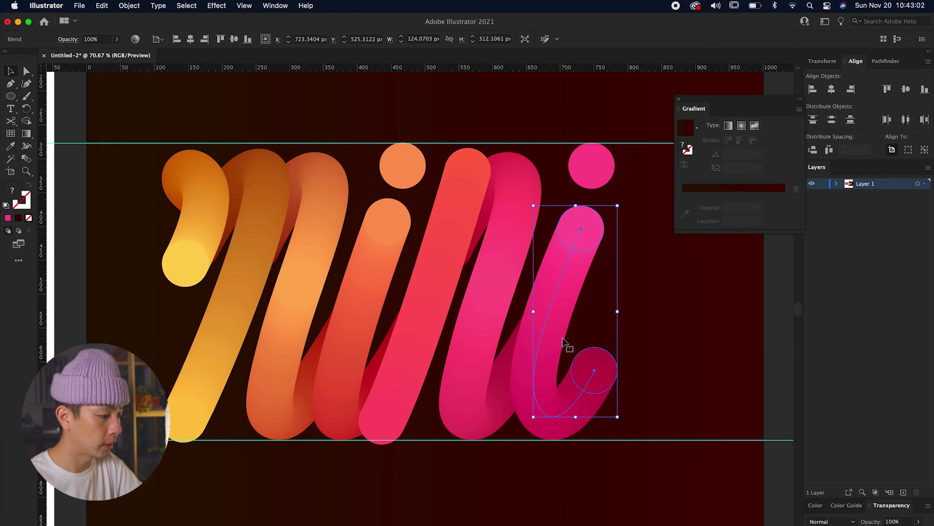
Examine the end circles and spine of the first n's yellow curl blend
scroll(568, 346, right, 3)
scroll(470, 219, up, 3)
key(a)
click(472, 229)
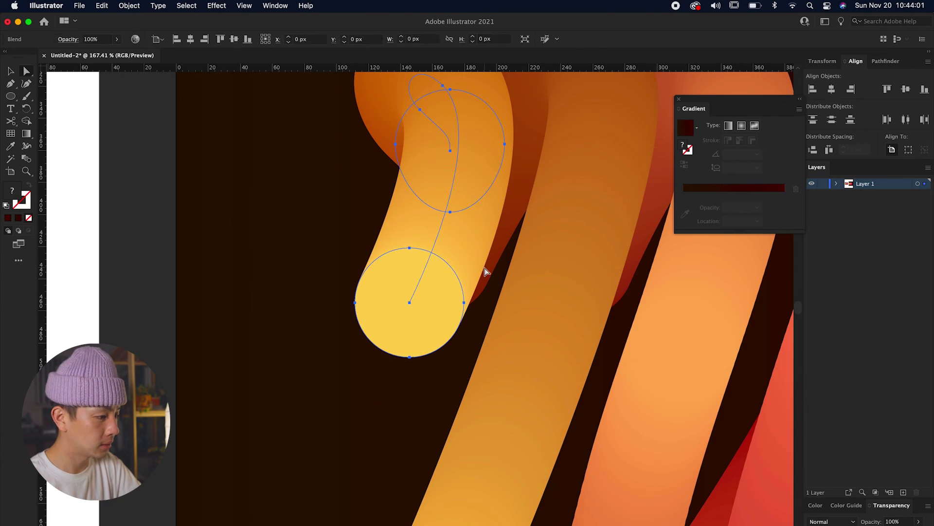
click(460, 268)
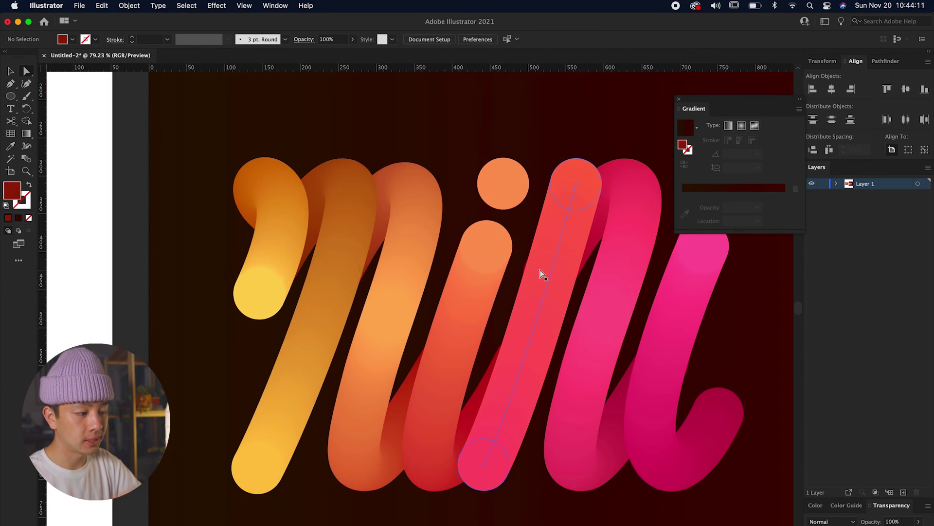
Compare the tops of the dots and strokes with the horizontal guides across the lettering
scroll(539, 271, up, 3)
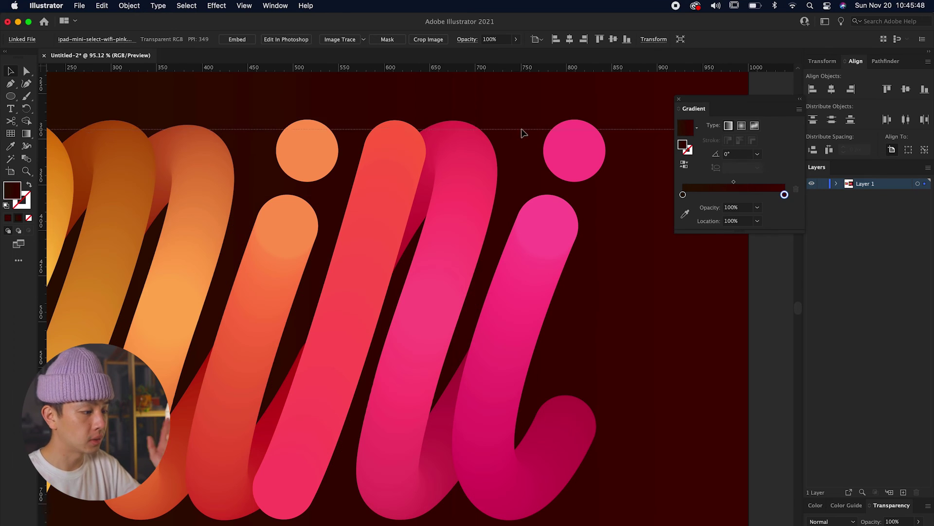
scroll(524, 125, left, 4)
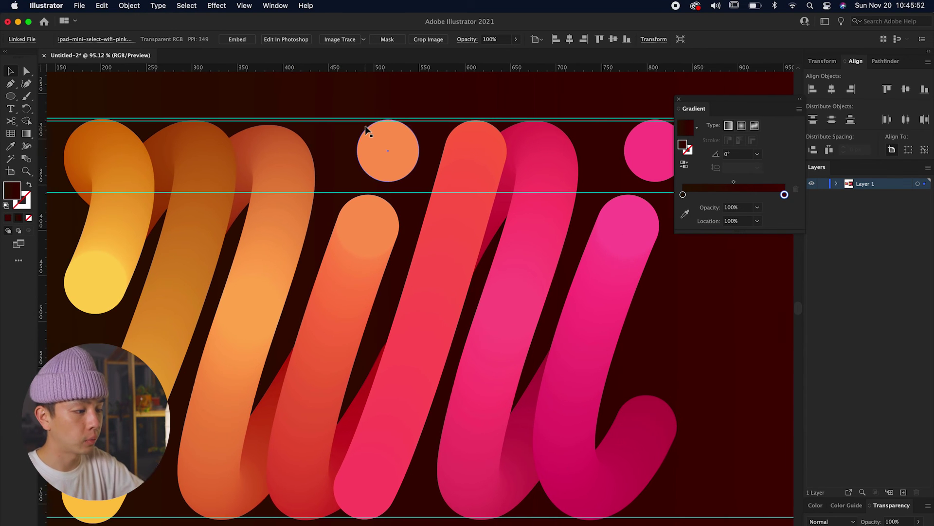
scroll(366, 130, right, 2)
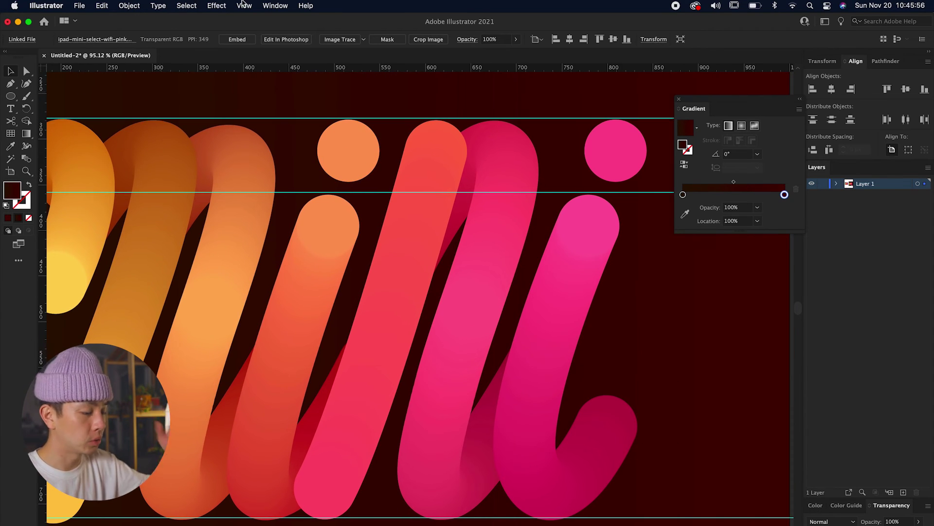
click(243, 5)
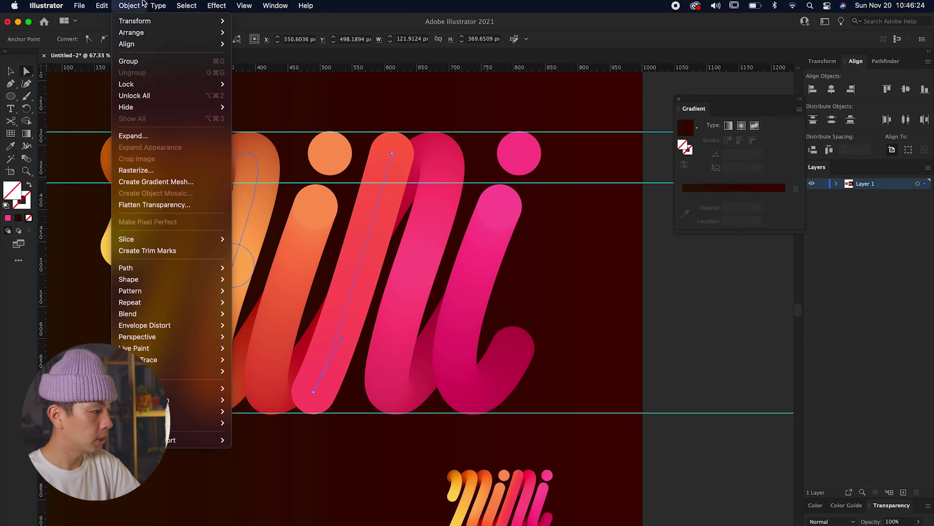
Expand the object and fill of the red-orange-to-pink diagonal blend, and unite its circles into one shape
click(178, 139)
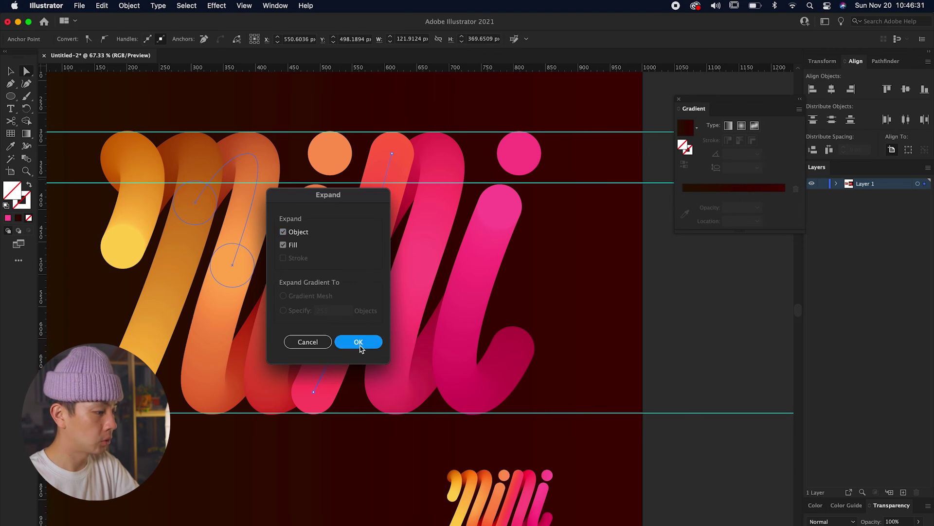
click(358, 342)
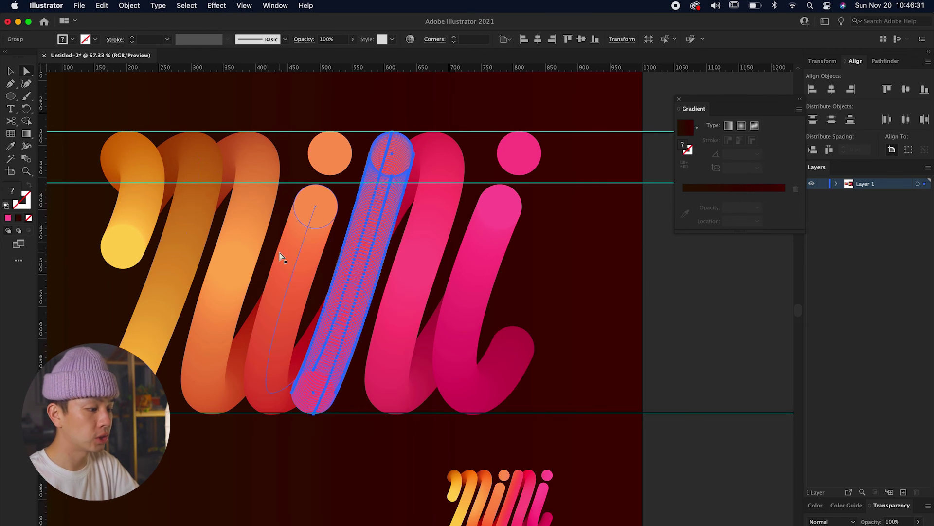
click(884, 62)
click(813, 89)
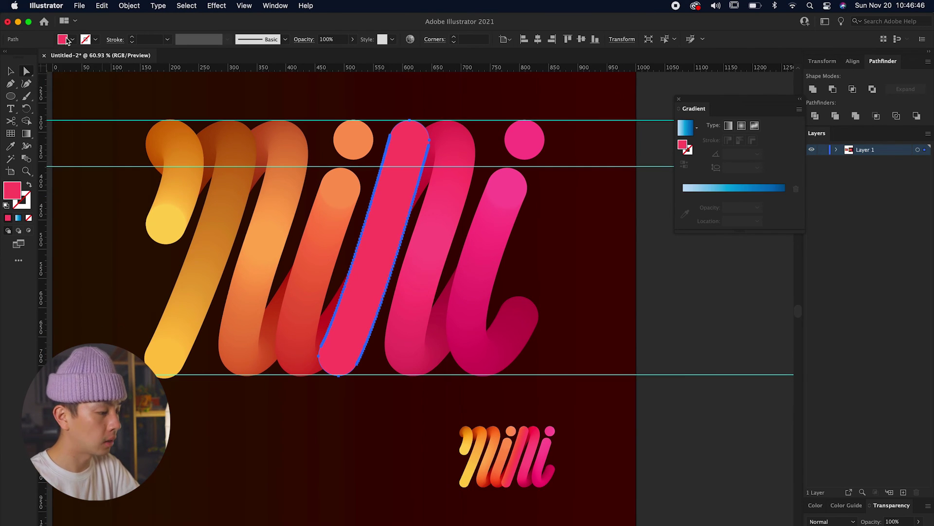
Fill the united diagonal shape with the white-to-black linear gradient swatch and angle it at -14° across the stroke
click(72, 39)
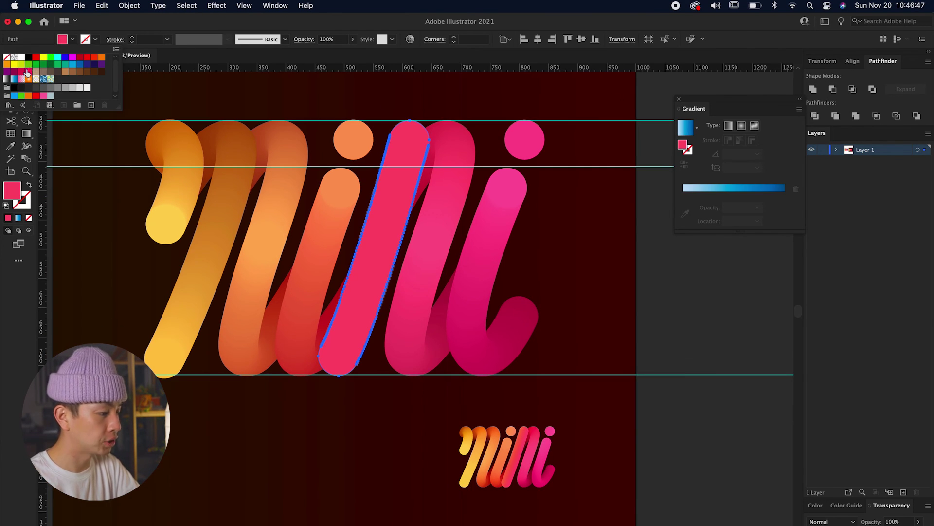
click(6, 78)
click(751, 177)
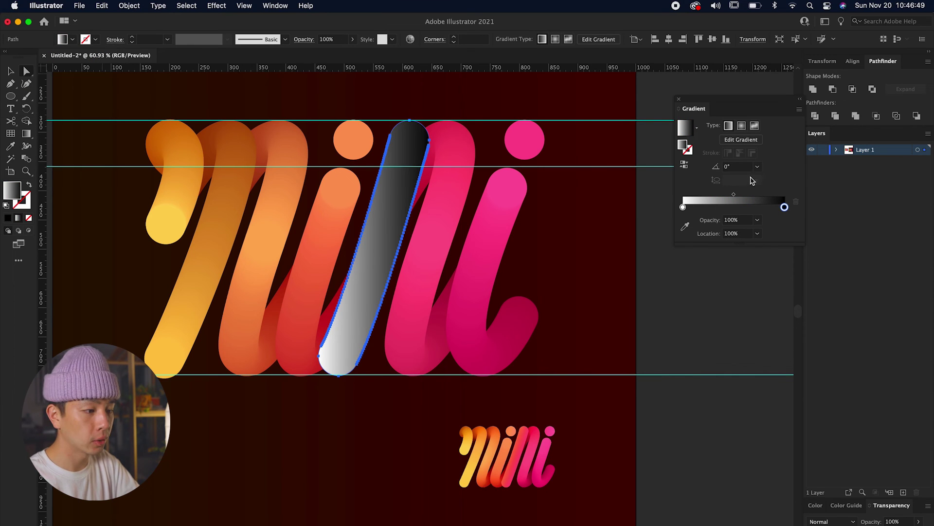
scroll(646, 165, up, 4)
drag(607, 184, 671, 168)
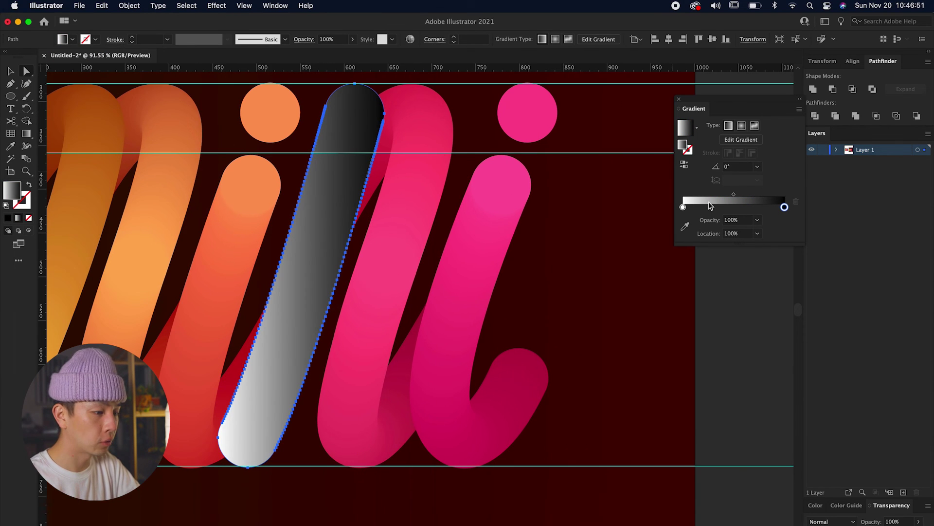
key(Return)
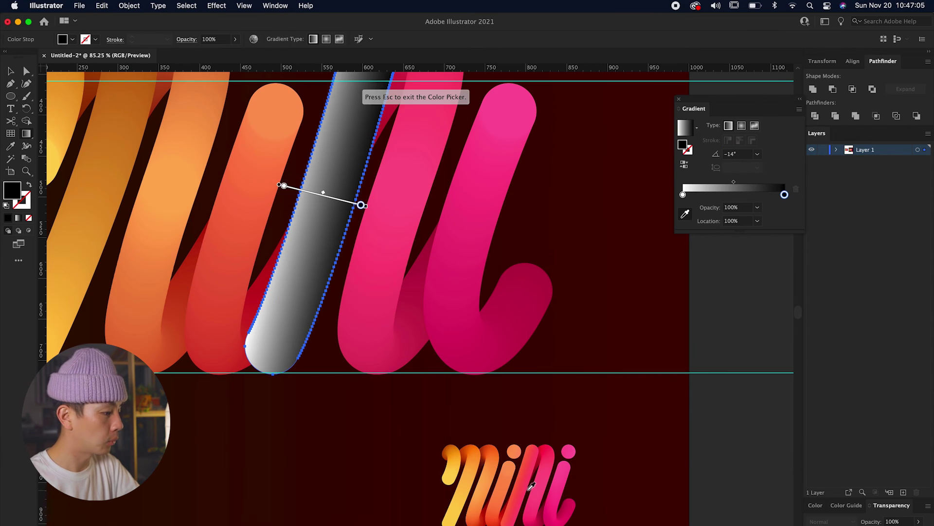
Sample pink for the gradient's end stop and red-orange for its start stop from the small reference lettering, and deselect the diagonal
click(529, 486)
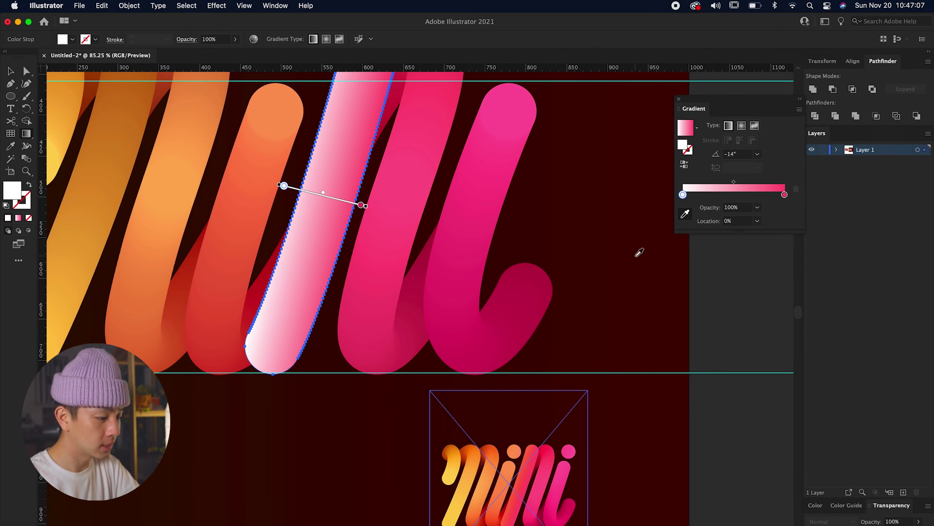
scroll(515, 494, up, 5)
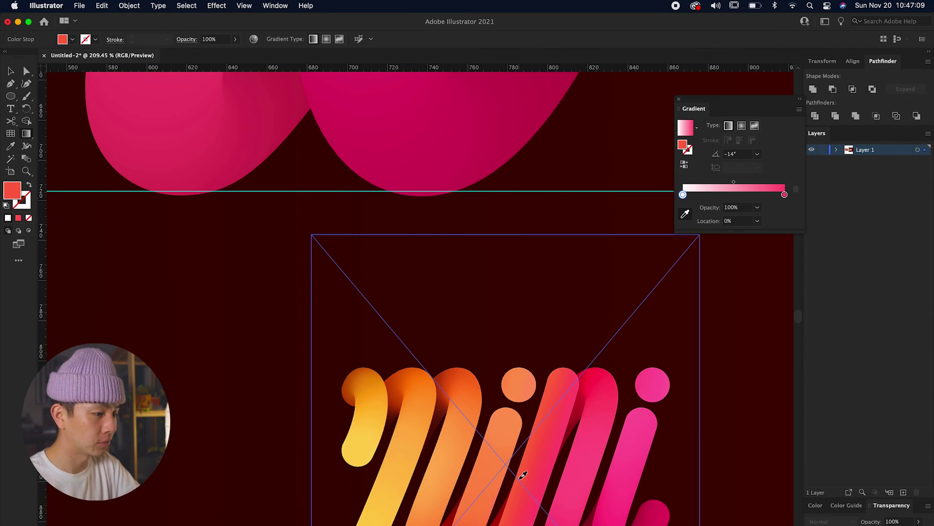
click(520, 479)
scroll(520, 479, down, 5)
scroll(520, 479, up, 3)
scroll(519, 479, down, 5)
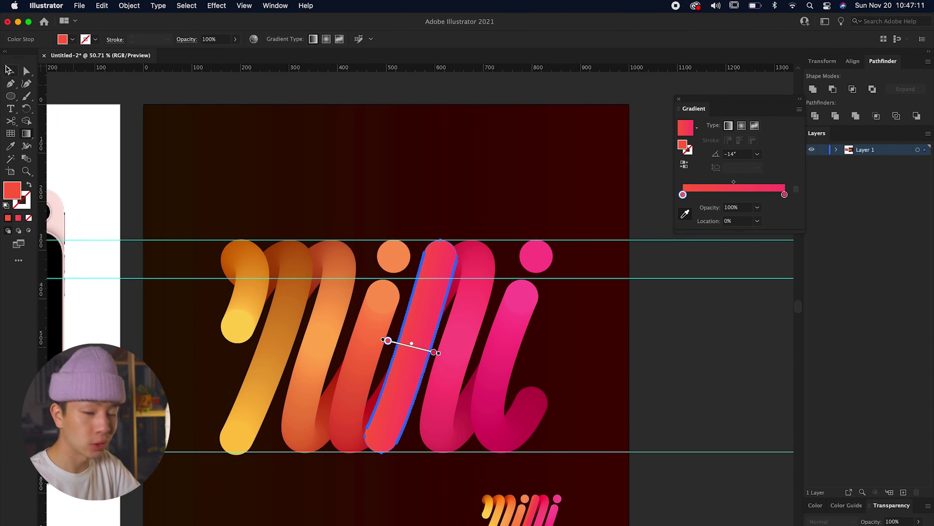
click(9, 70)
click(331, 153)
scroll(336, 146, down, 1)
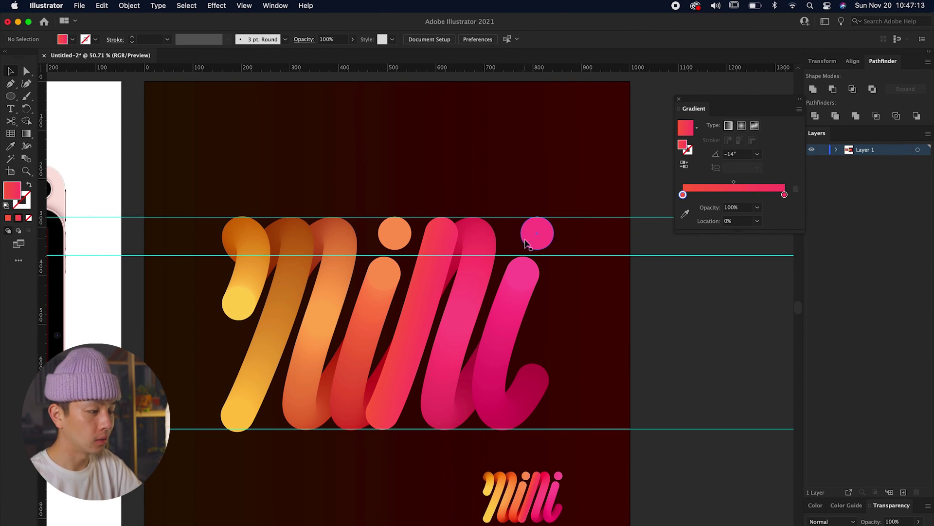
scroll(526, 244, down, 2)
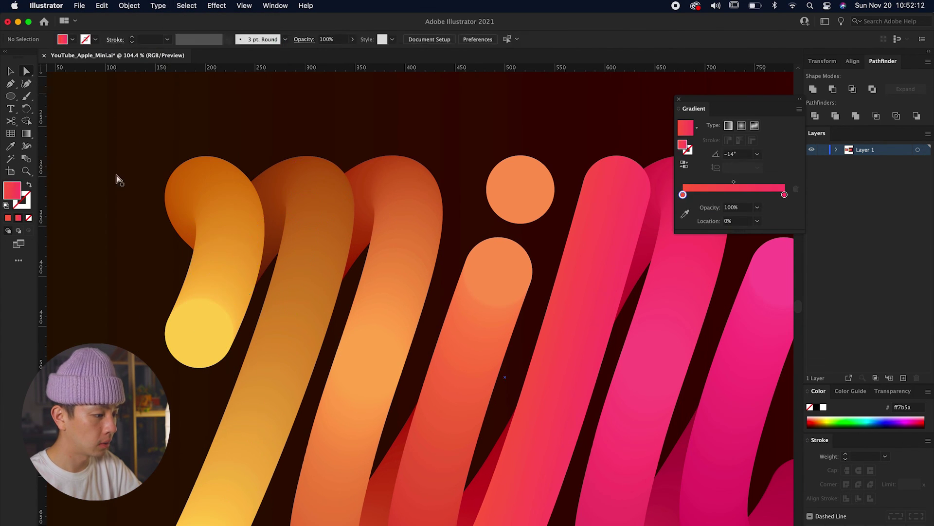
Deselect the grouped lettering and examine its recoloured strokes close up
click(239, 276)
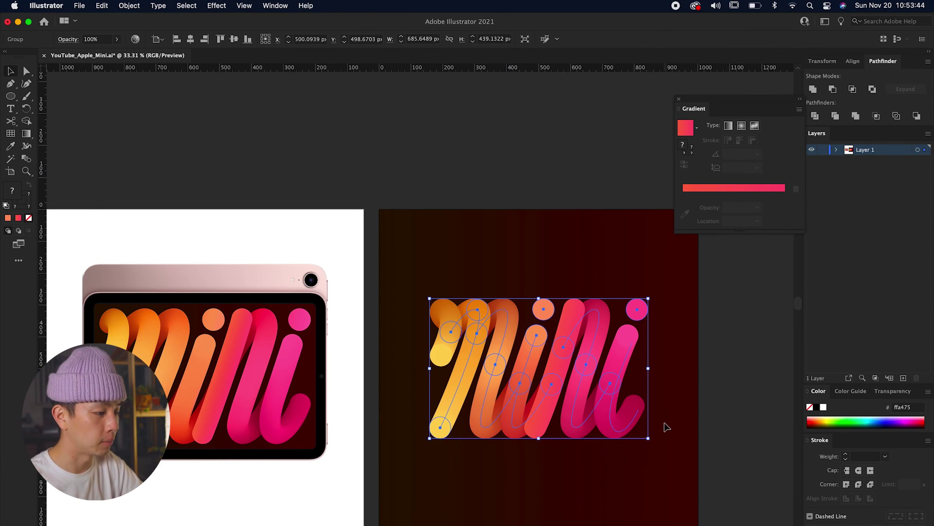
scroll(666, 426, up, 5)
click(705, 407)
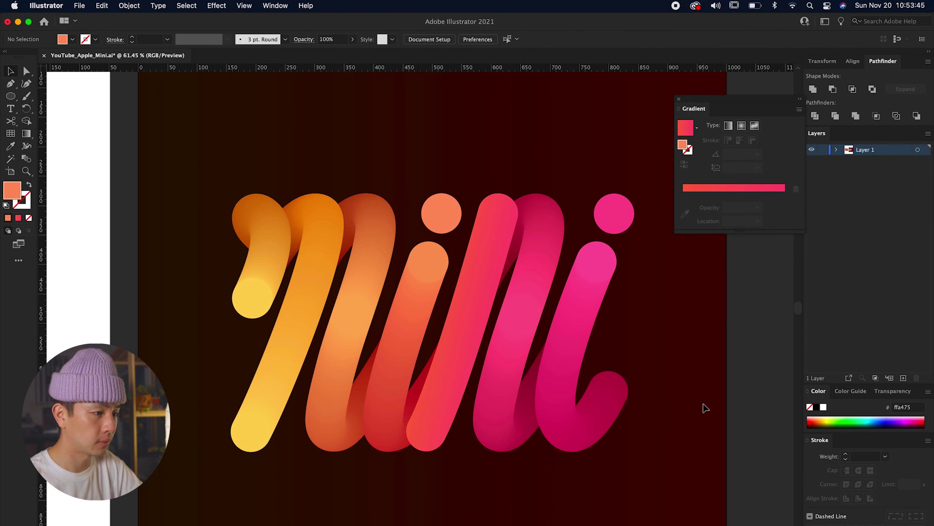
drag(658, 385, 657, 401)
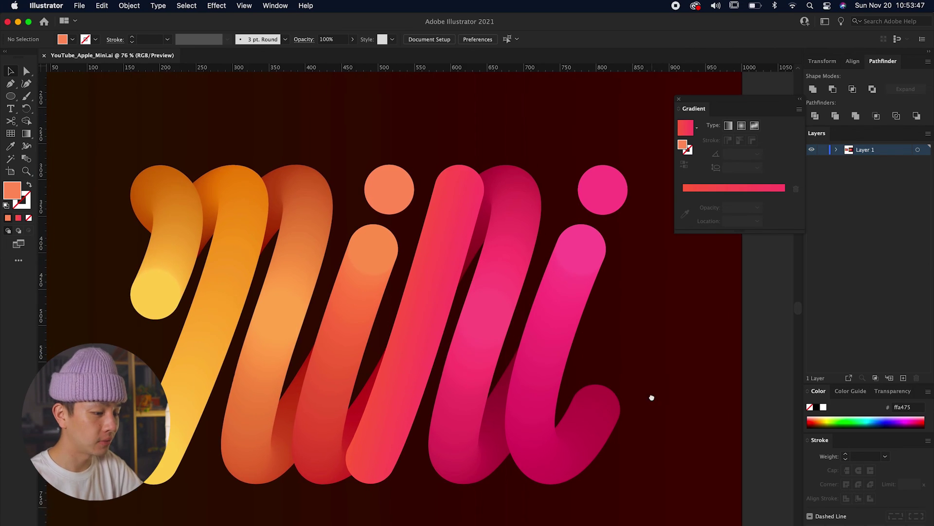